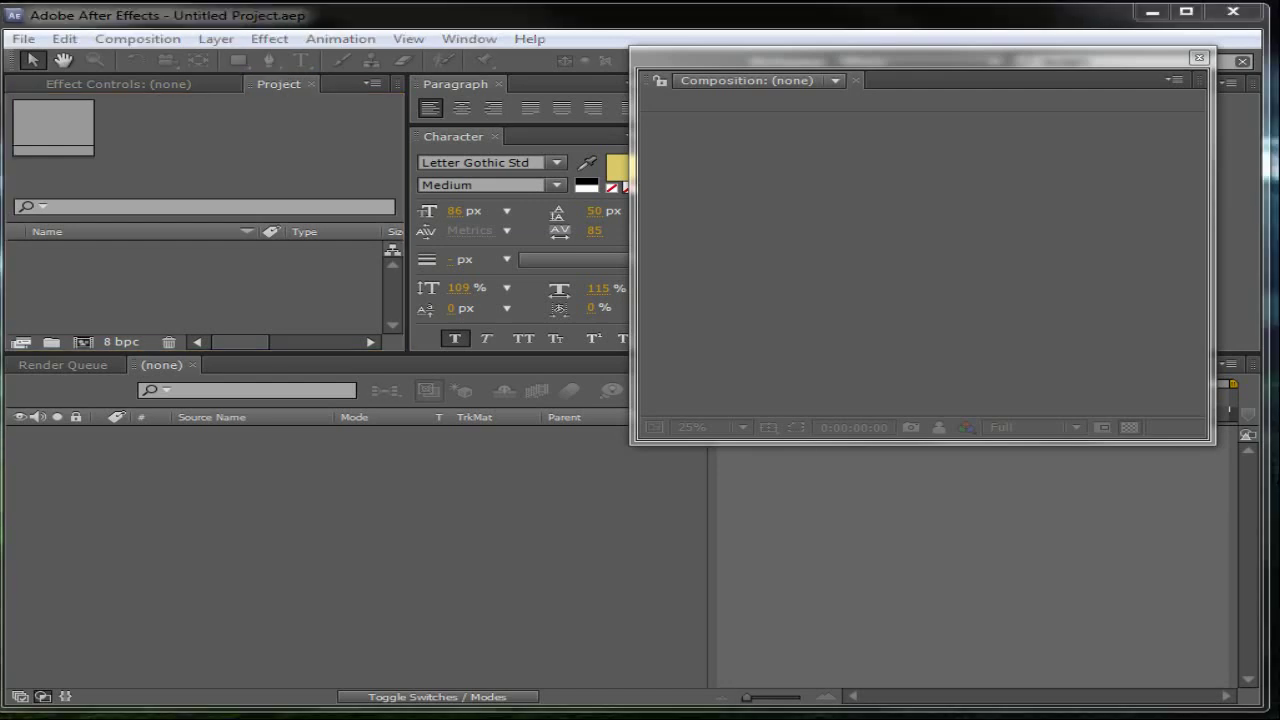
# Build a bb1 composition from the imported bb1.MP4 clip, with the imported 2560x1600 street JPEG layered beneath it.
pyautogui.moveTo(2, 300); pyautogui.dragTo(146, 309)
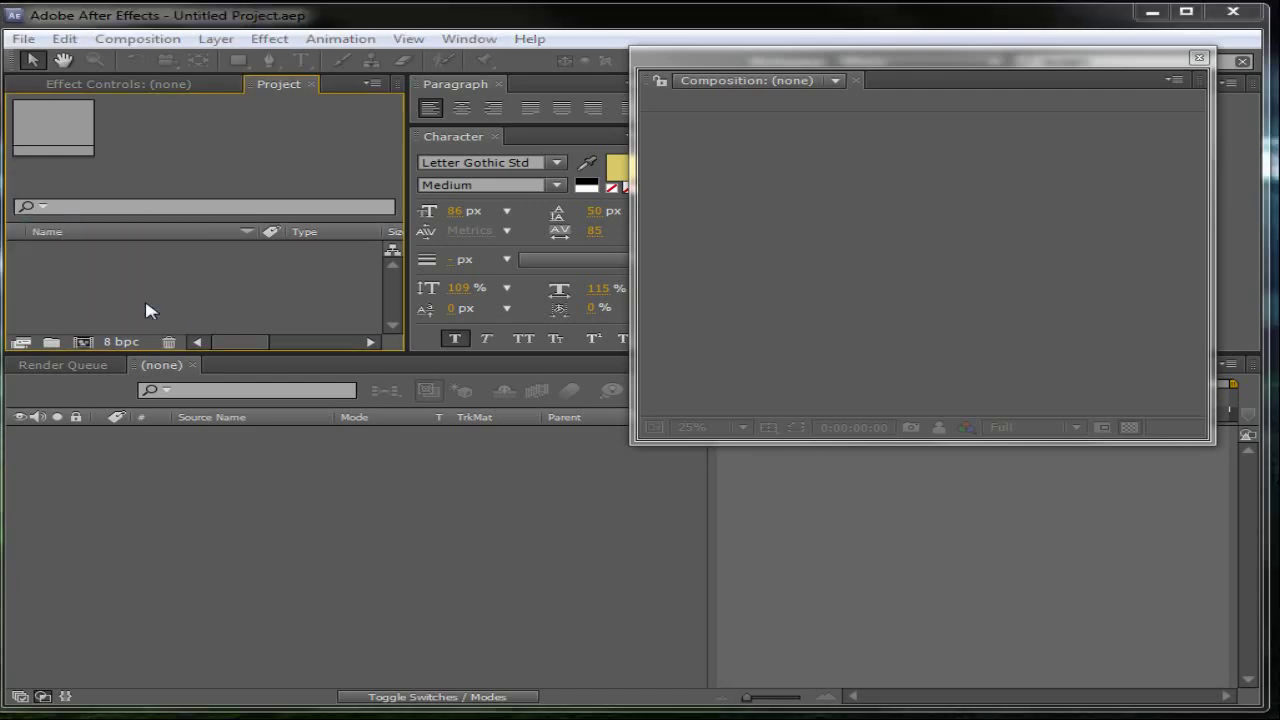
pyautogui.moveTo(140, 252); pyautogui.dragTo(163, 478)
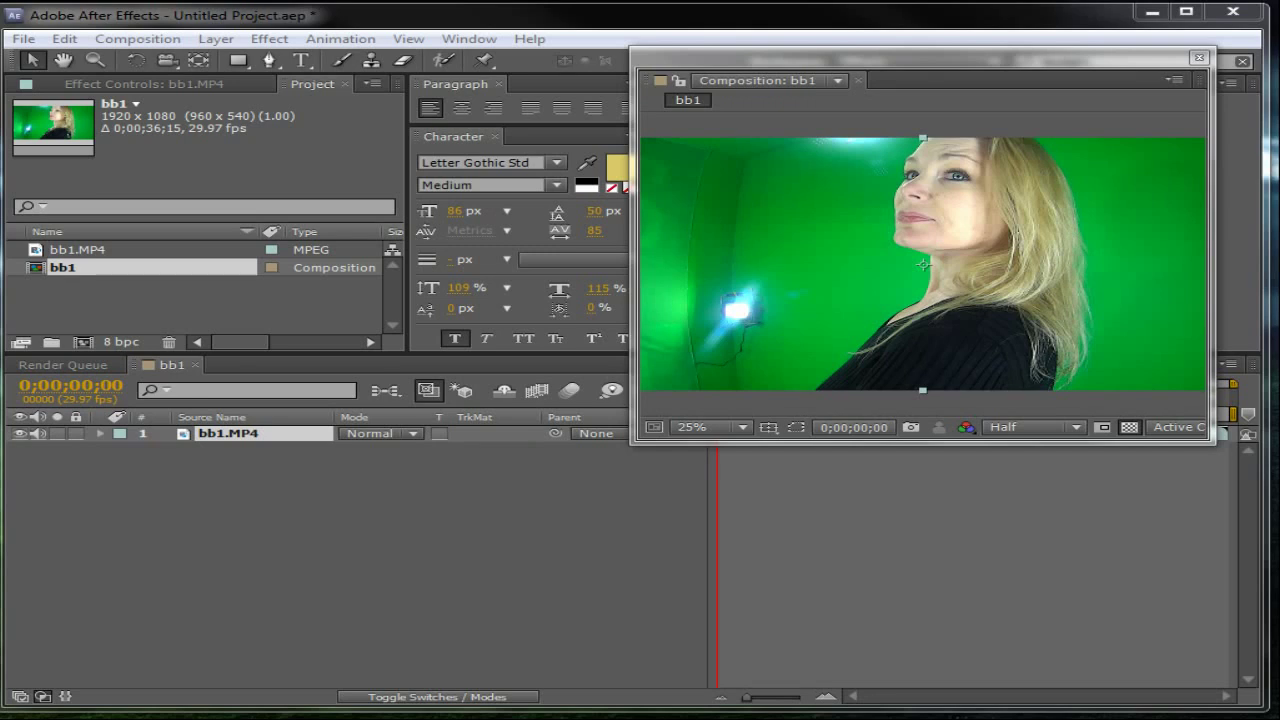
pyautogui.moveTo(0, 430); pyautogui.dragTo(133, 343)
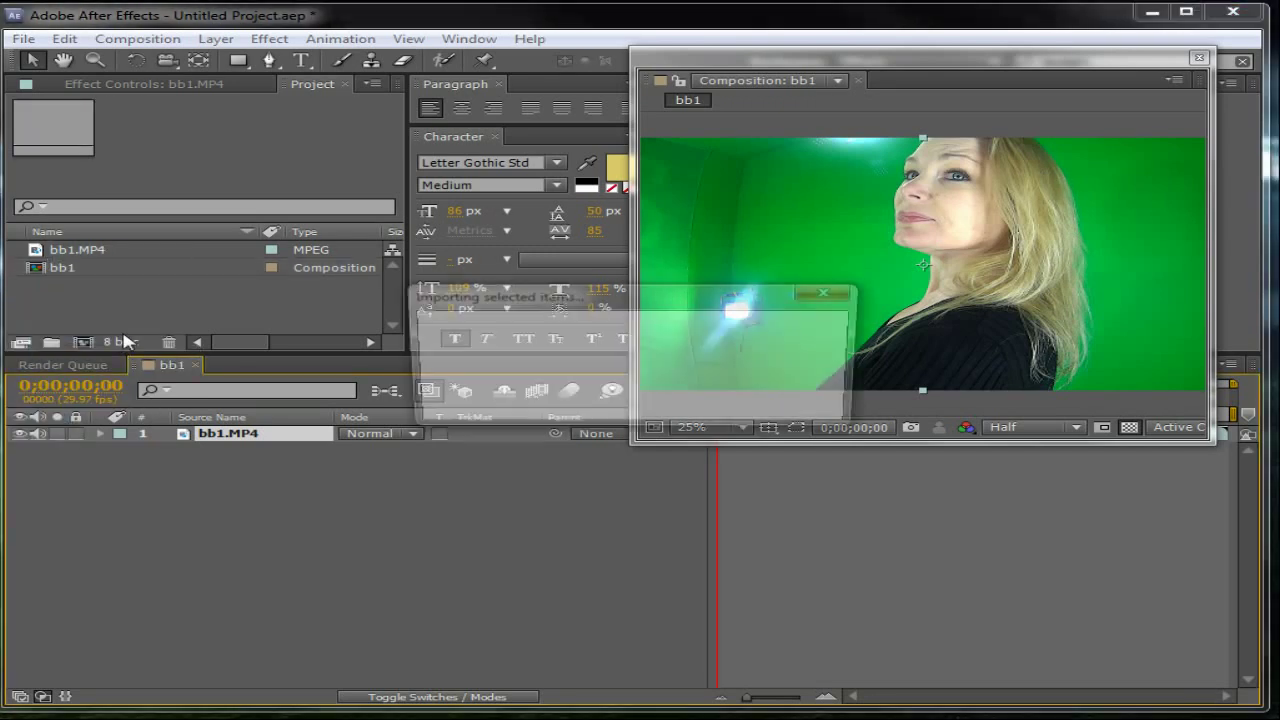
pyautogui.moveTo(150, 252); pyautogui.dragTo(196, 490)
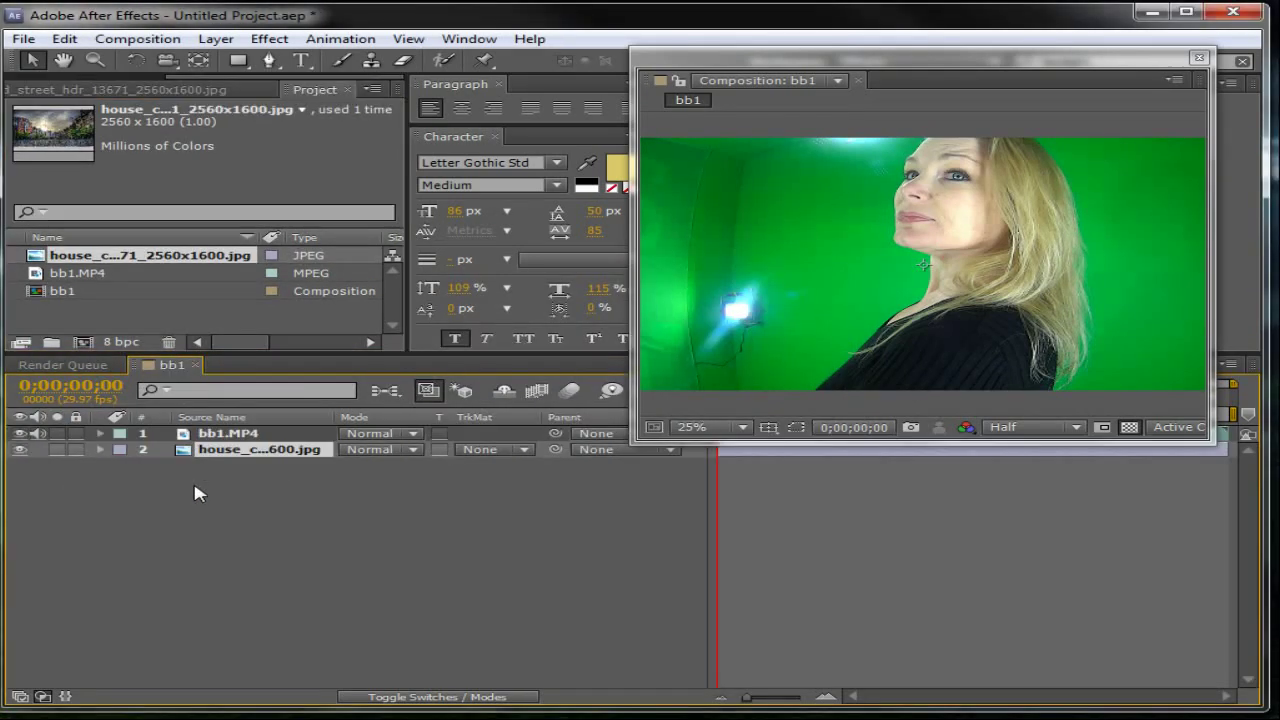
# Apply Keylight (1.2) to the bb1.MP4 layer and sample the green backdrop as its Screen Colour.
pyautogui.click(236, 435)
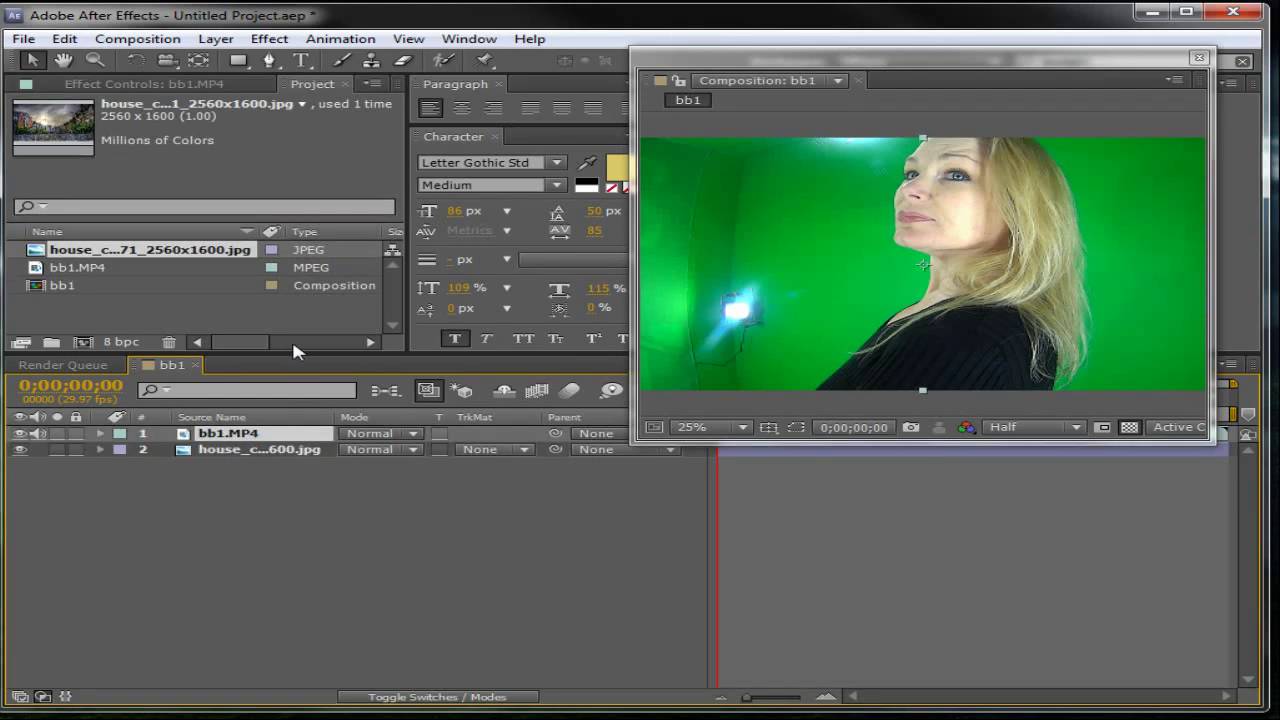
pyautogui.click(269, 42)
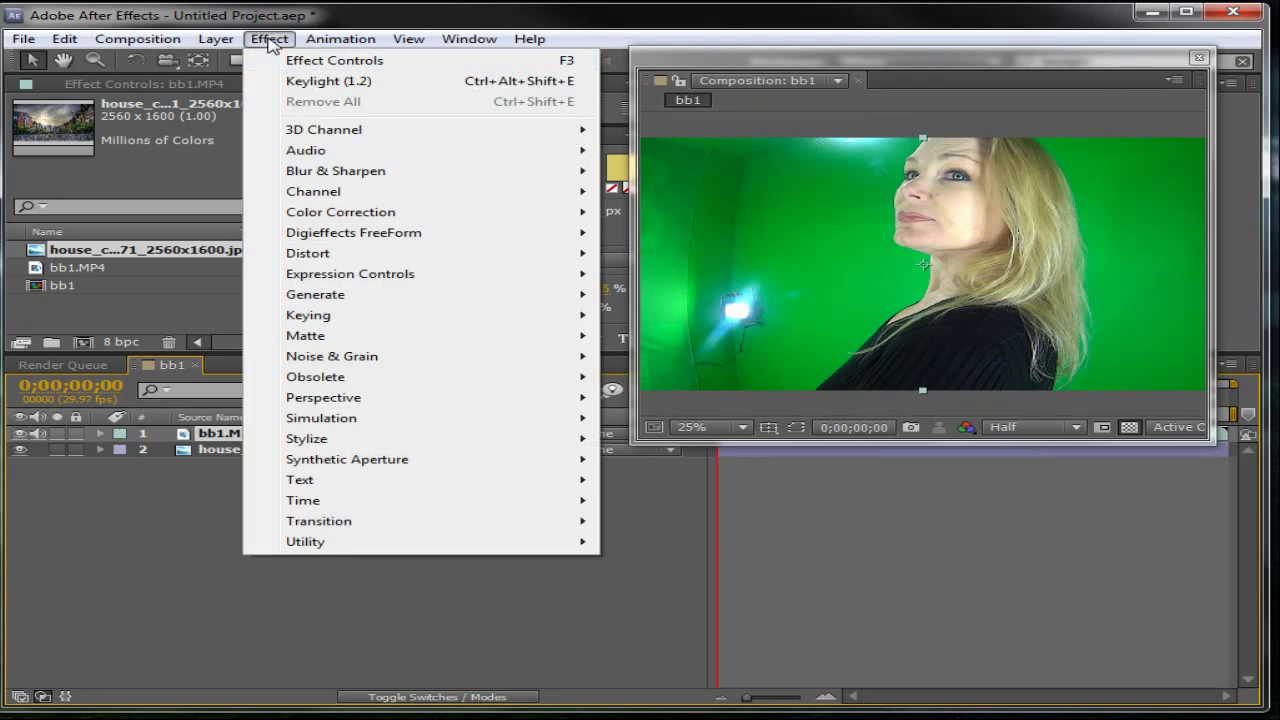
pyautogui.moveTo(510, 323)
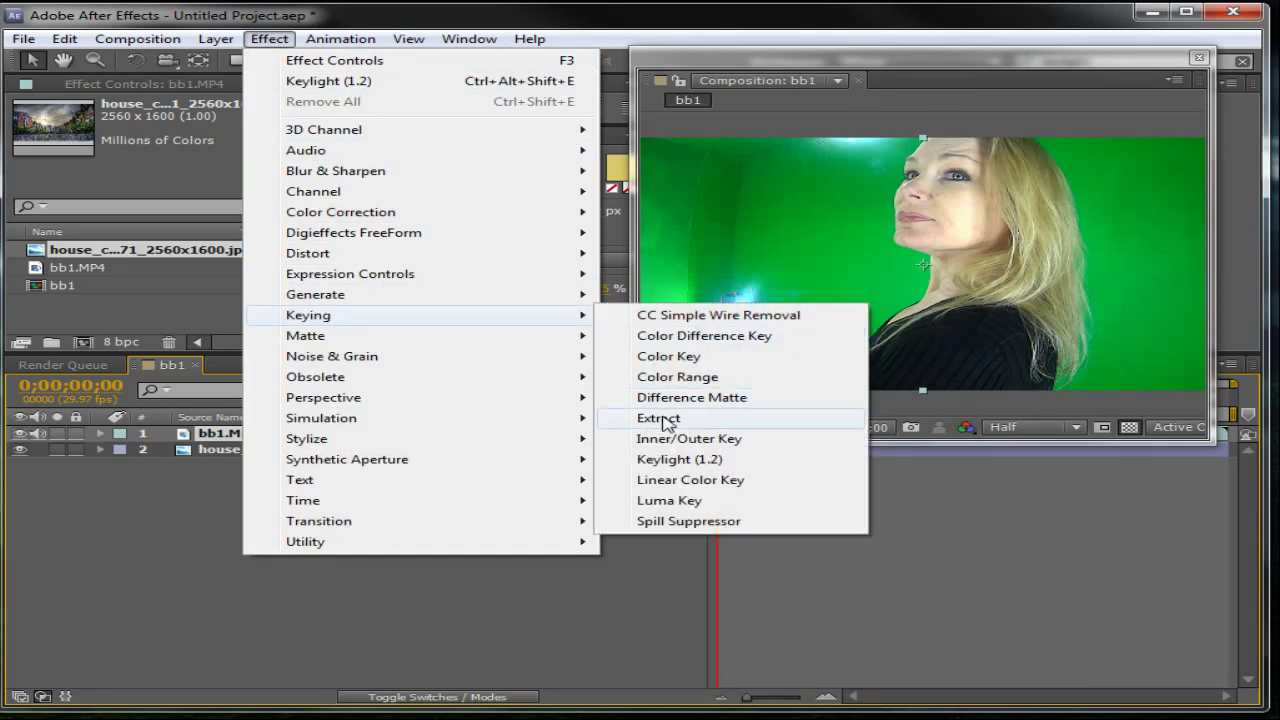
pyautogui.click(712, 459)
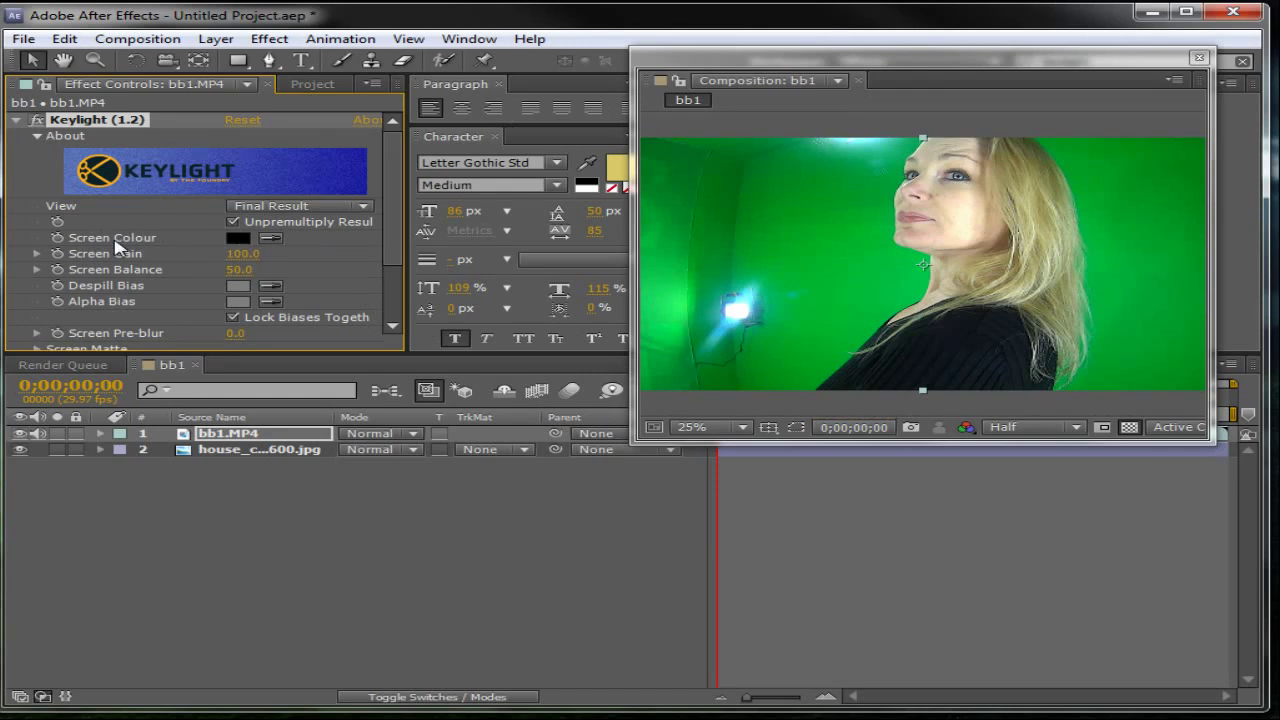
pyautogui.click(236, 242)
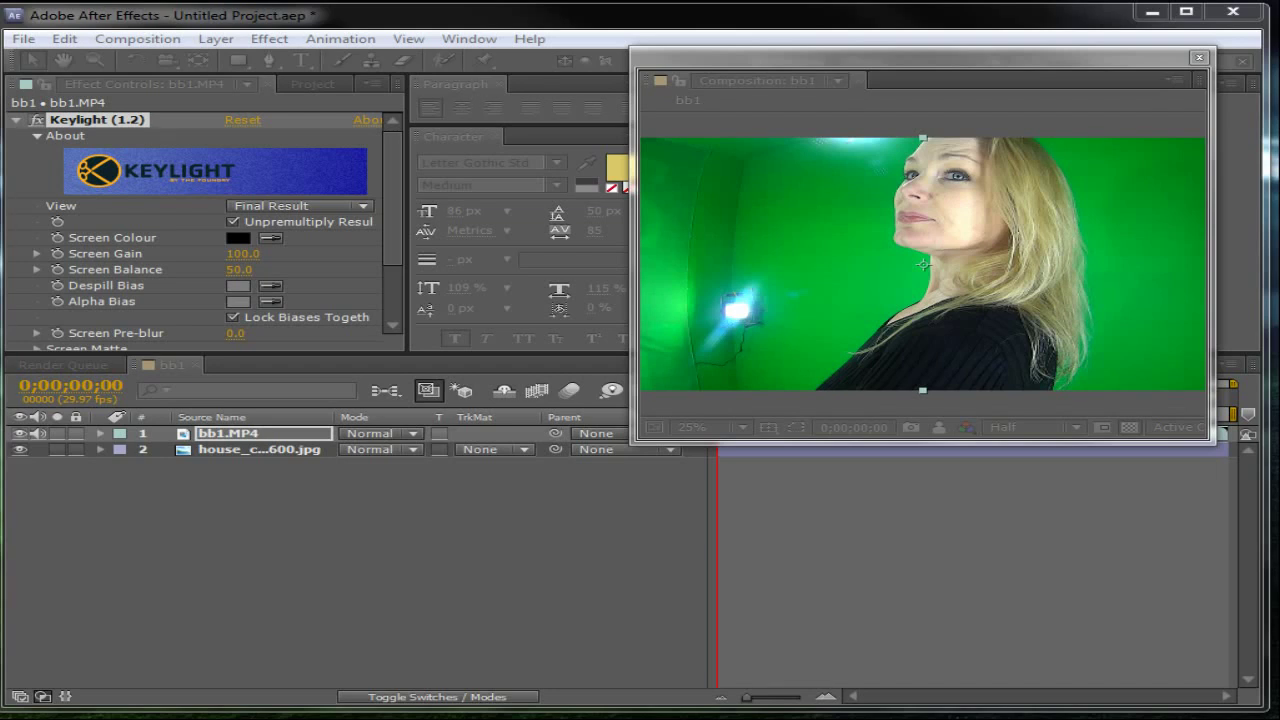
pyautogui.click(922, 263)
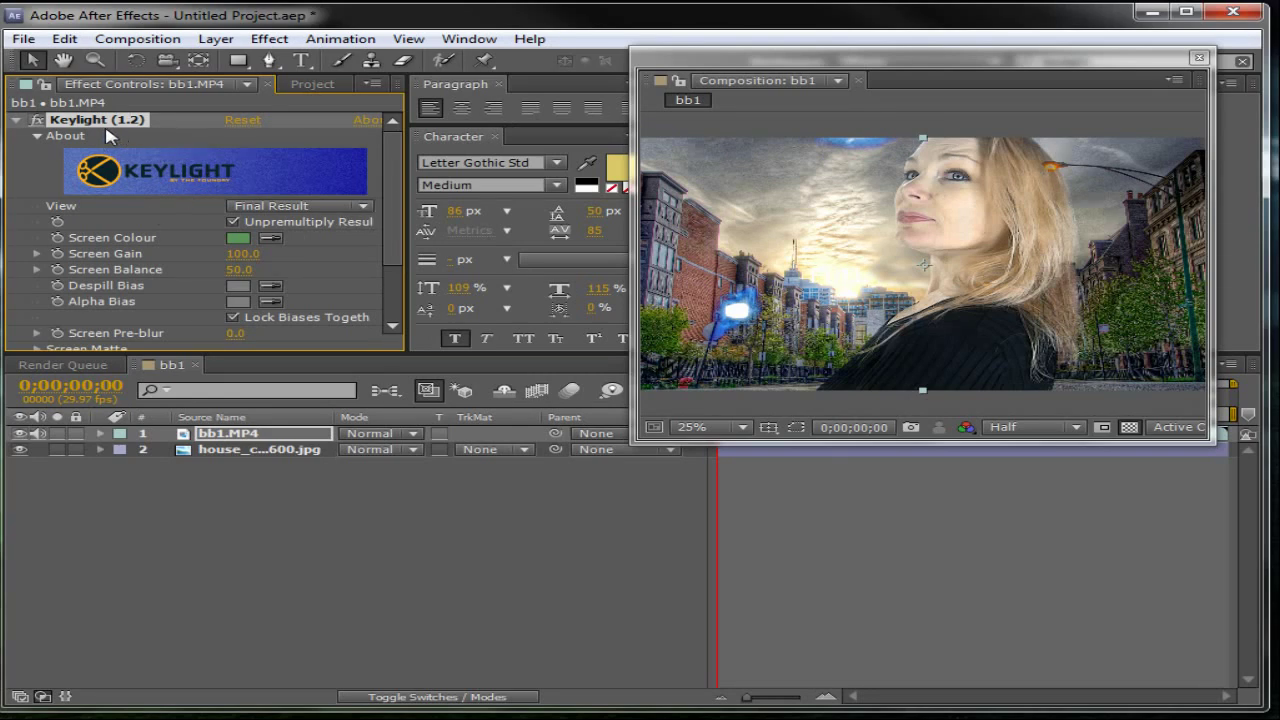
# Switch Keylight's view to Screen Matte and lower the matte's Clip White to 47 to make the woman's silhouette solid.
pyautogui.click(366, 209)
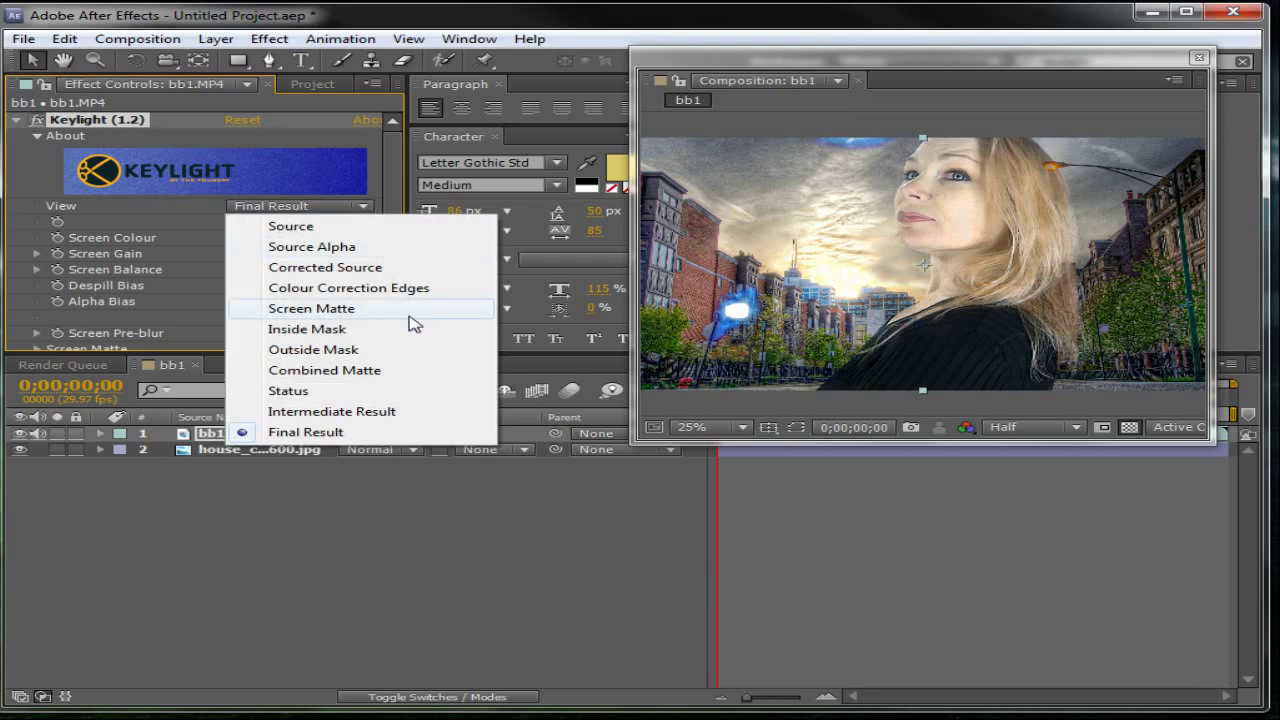
pyautogui.click(345, 312)
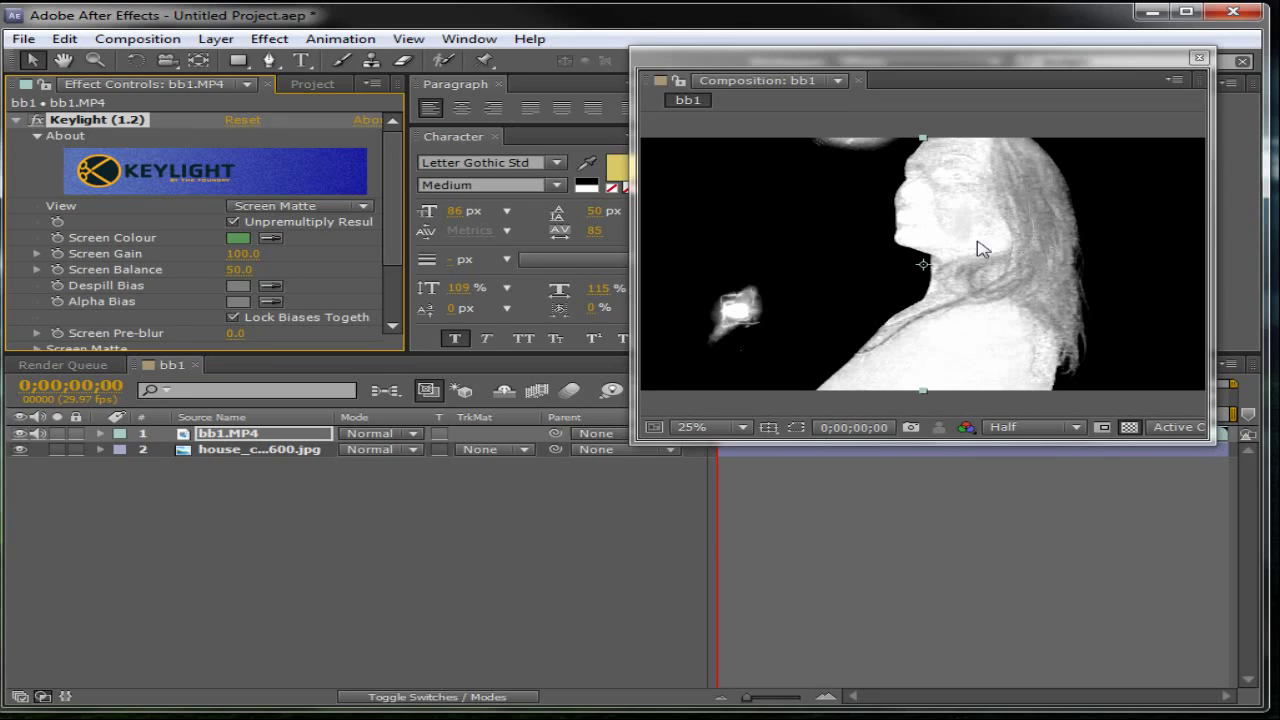
pyautogui.moveTo(392, 205); pyautogui.dragTo(398, 265)
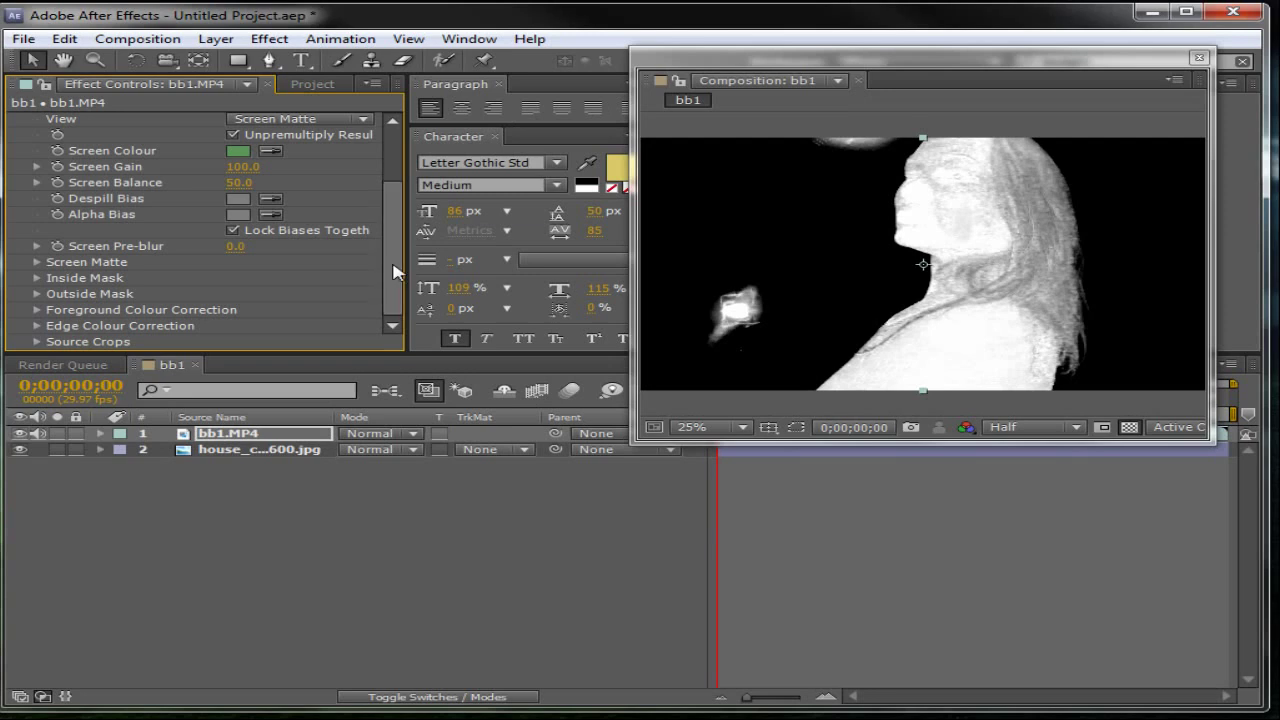
pyautogui.click(37, 262)
pyautogui.scroll(-2, 44, 276)
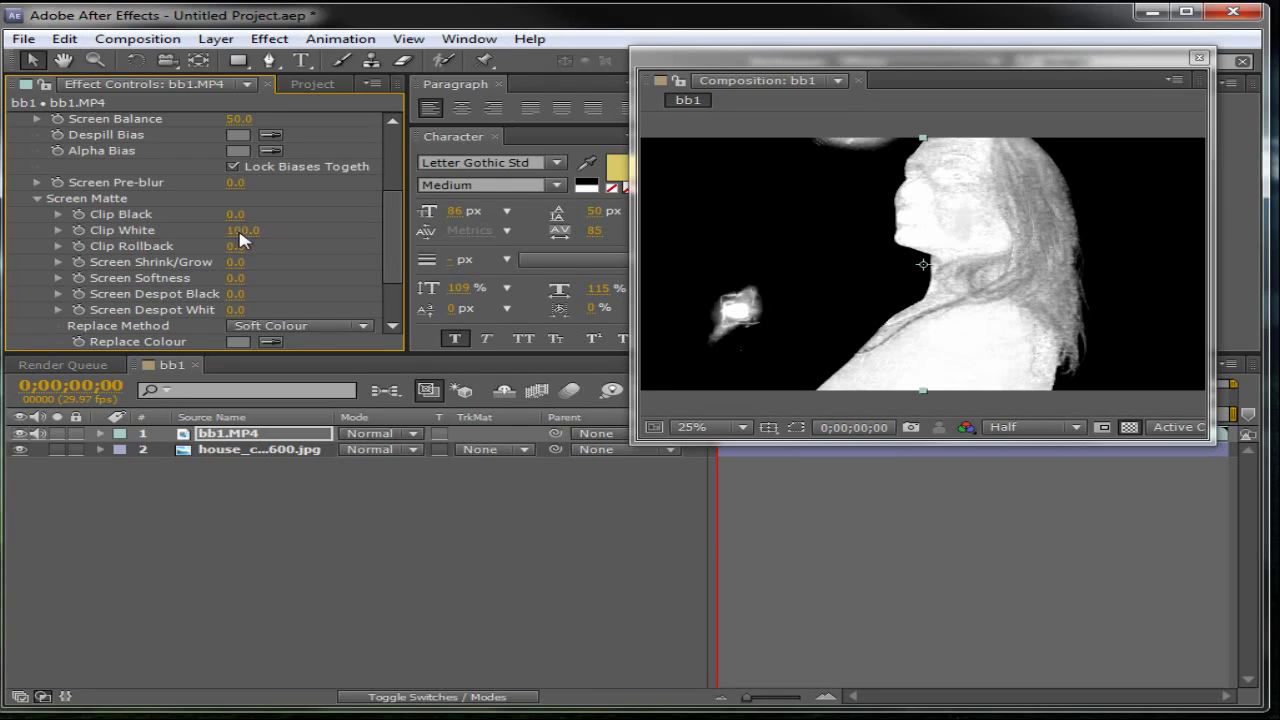
pyautogui.moveTo(238, 238); pyautogui.dragTo(191, 250)
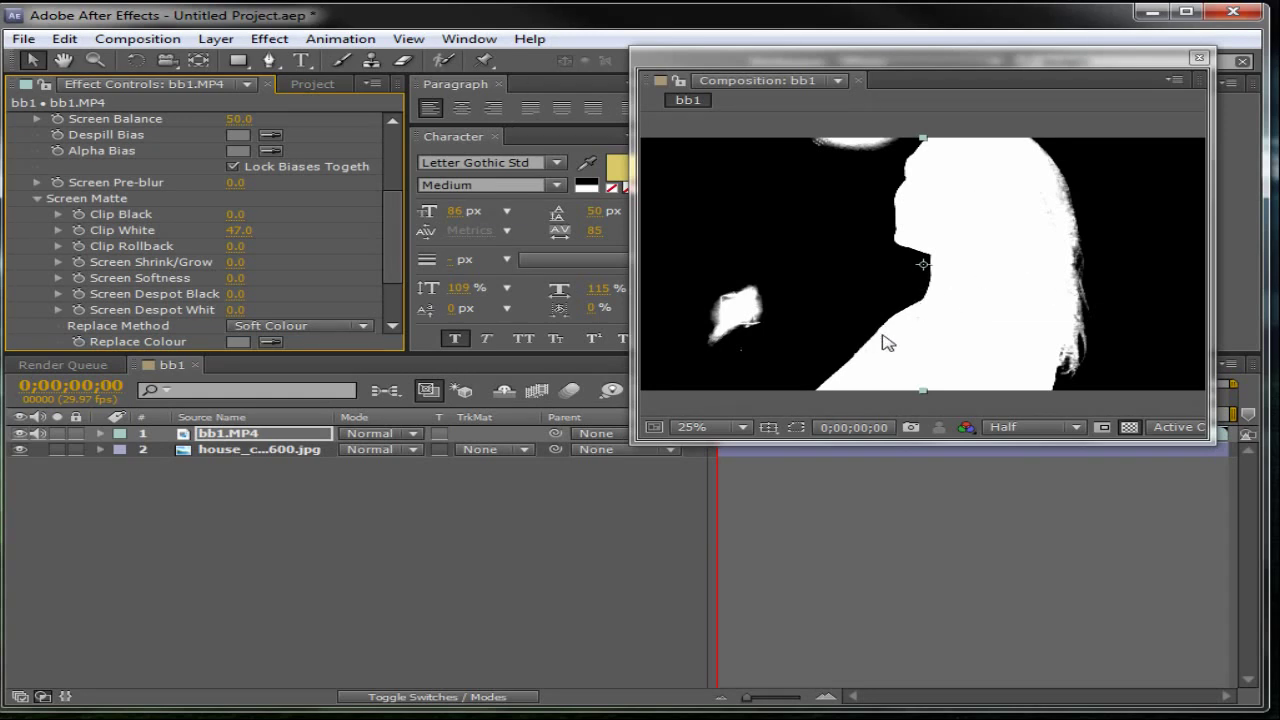
# Raise the matte's Screen Softness slightly and return Keylight's view to Final Result.
pyautogui.moveTo(236, 280); pyautogui.dragTo(252, 280)
pyautogui.moveTo(394, 220); pyautogui.dragTo(394, 160)
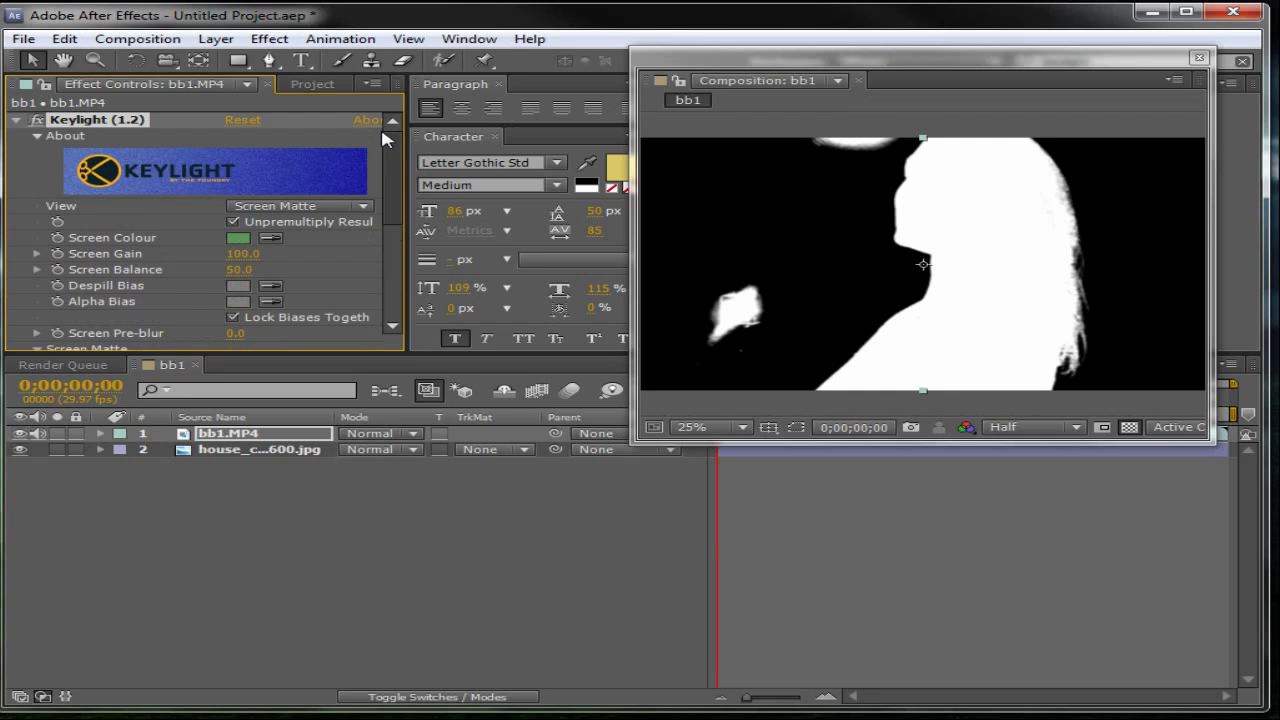
pyautogui.click(366, 206)
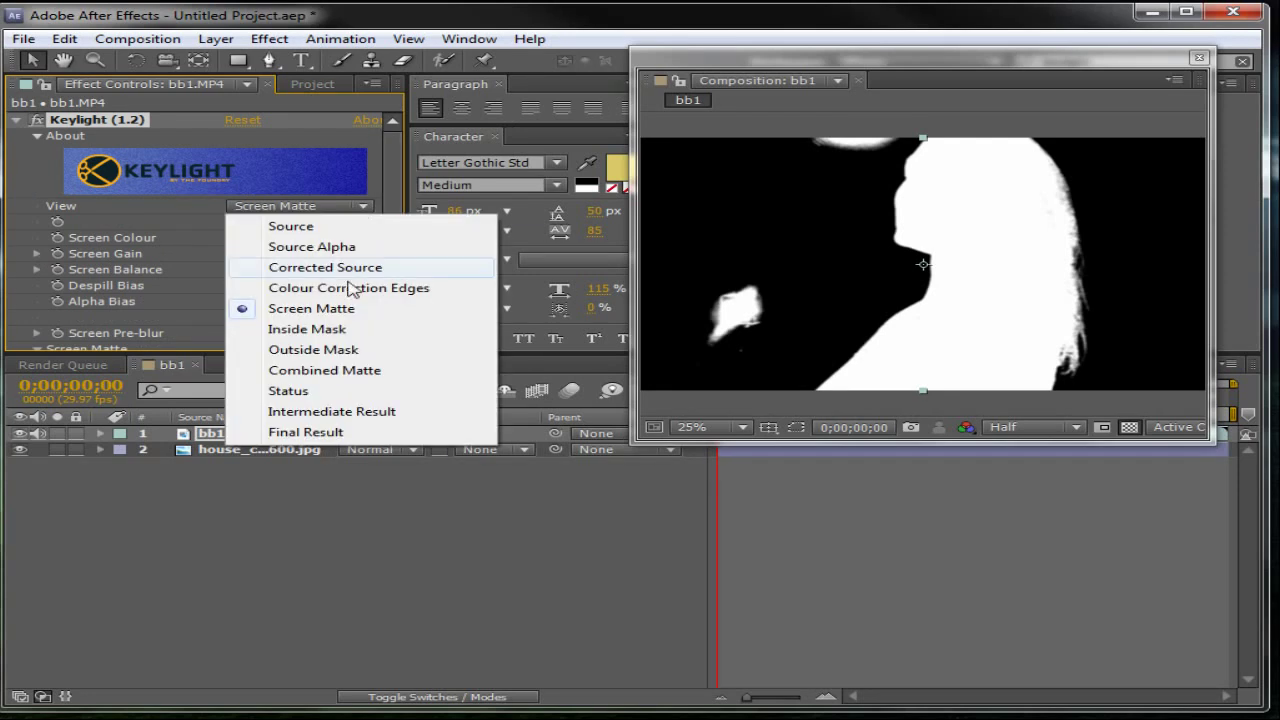
pyautogui.click(306, 432)
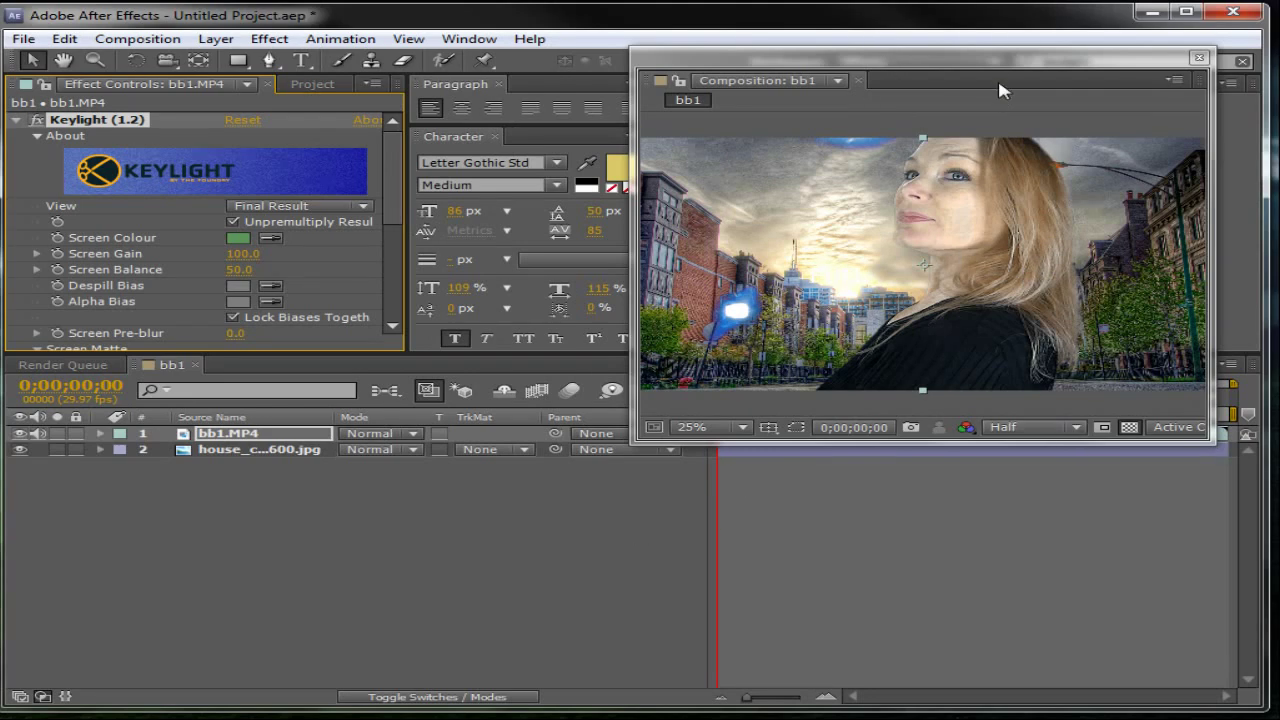
# Shorten the work area to end at about 15 seconds and move the floating Composition window clear of the timeline.
pyautogui.moveTo(986, 64); pyautogui.dragTo(688, 44)
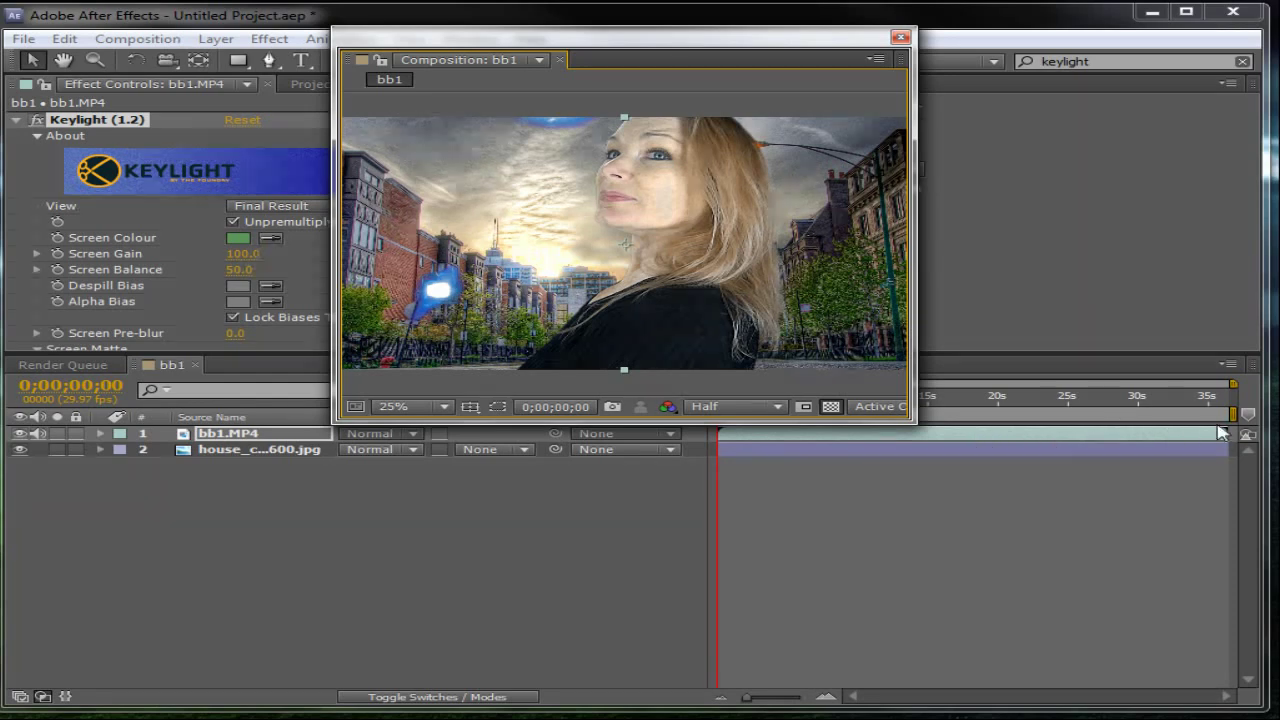
pyautogui.moveTo(1234, 414); pyautogui.dragTo(937, 414)
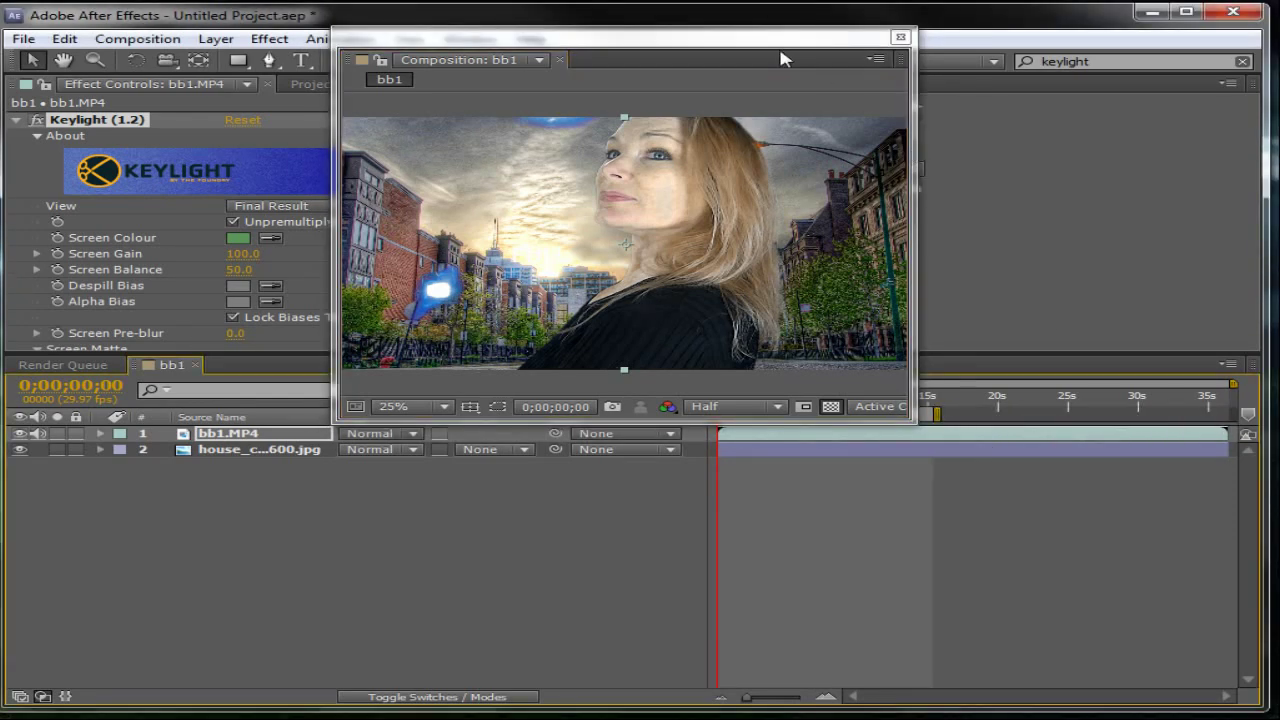
pyautogui.moveTo(760, 45); pyautogui.dragTo(507, 46)
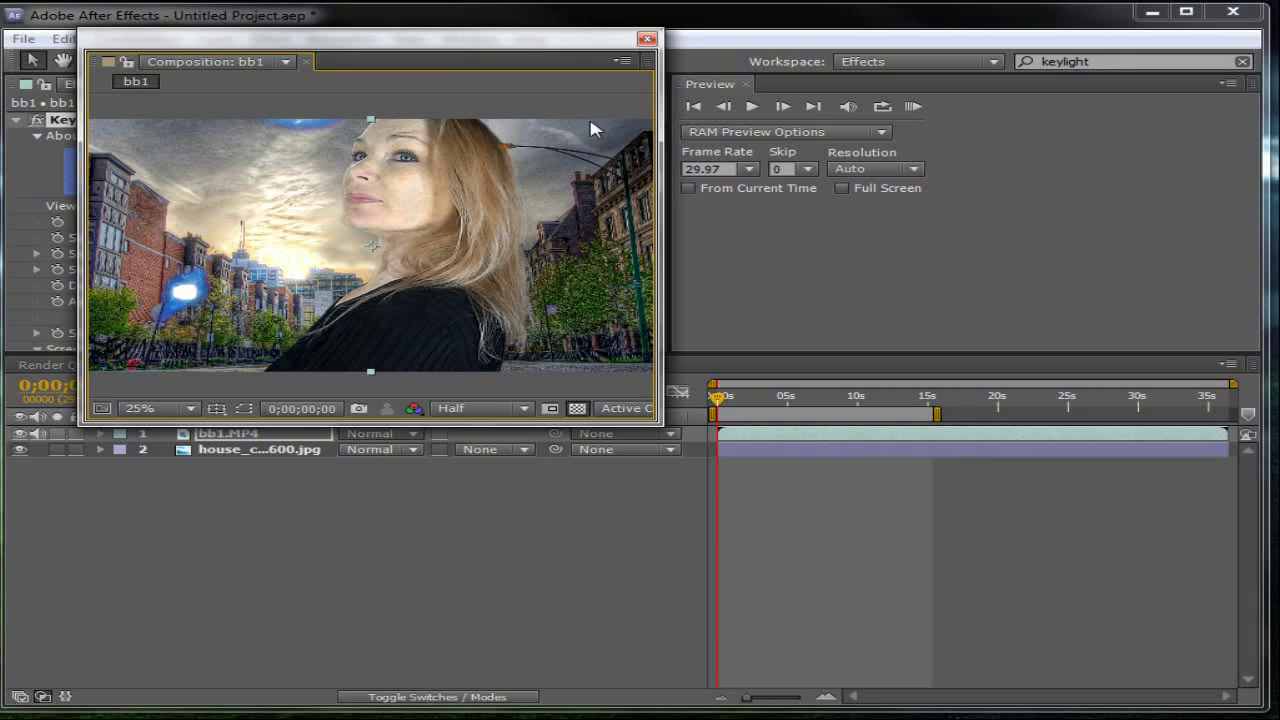
# Scrub the current time through the work area to examine the woman's key against the street background.
pyautogui.click(724, 400)
pyautogui.moveTo(755, 399); pyautogui.dragTo(800, 418)
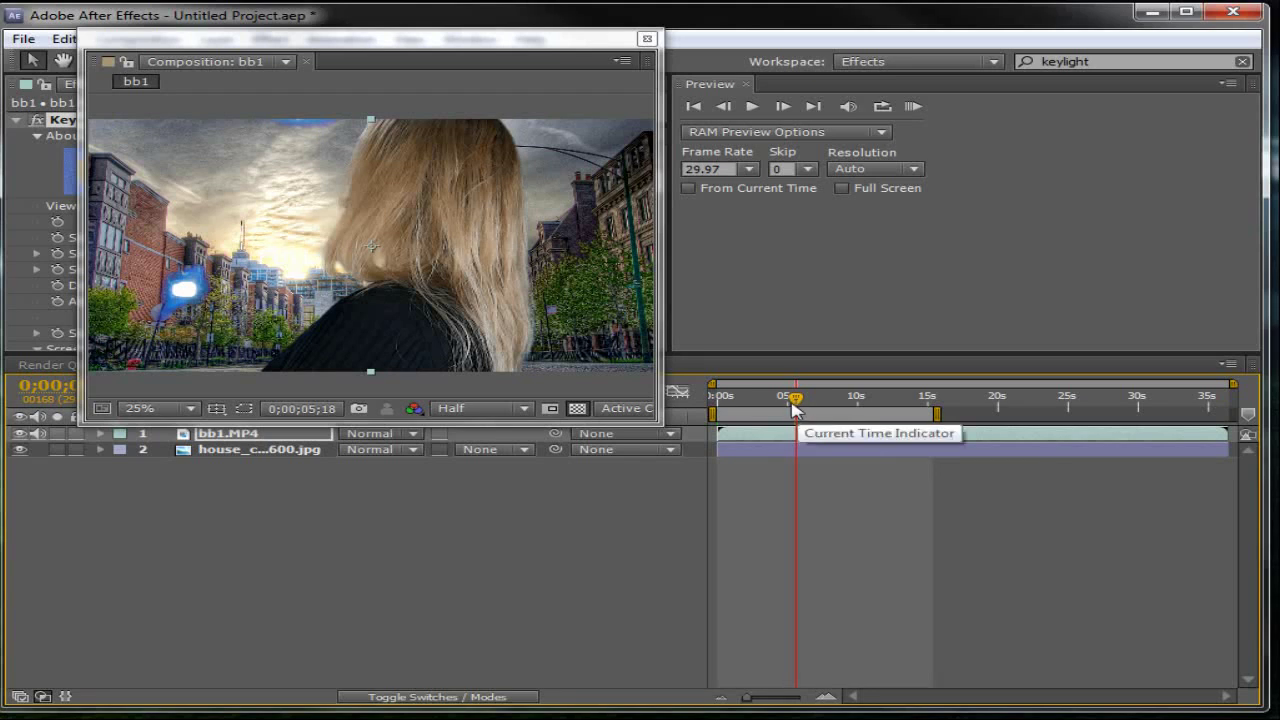
pyautogui.click(806, 410)
pyautogui.moveTo(836, 417); pyautogui.dragTo(873, 435)
pyautogui.click(885, 409)
pyautogui.click(831, 419)
pyautogui.moveTo(831, 419); pyautogui.dragTo(827, 422)
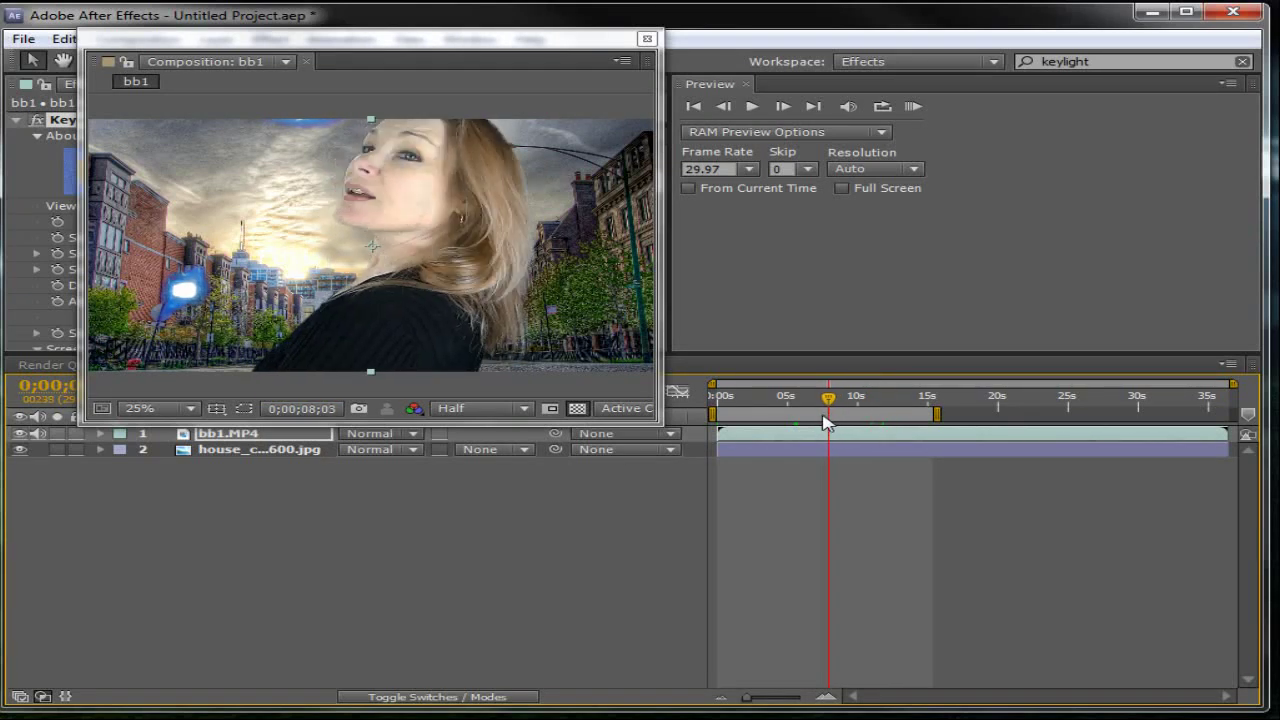
# Draw a closed Pen mask loosely around the woman on the bb1.MP4 layer, leaving the studio light outside it.
pyautogui.moveTo(446, 46); pyautogui.dragTo(975, 26)
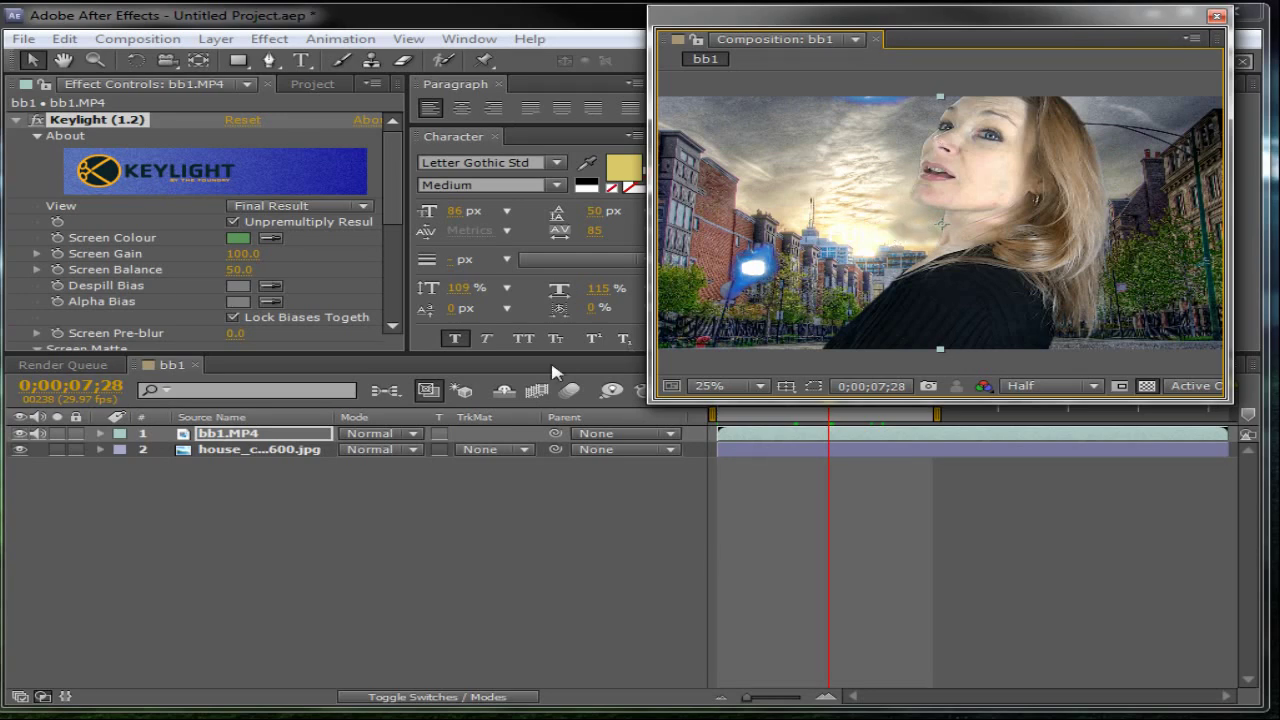
pyautogui.press('Return')
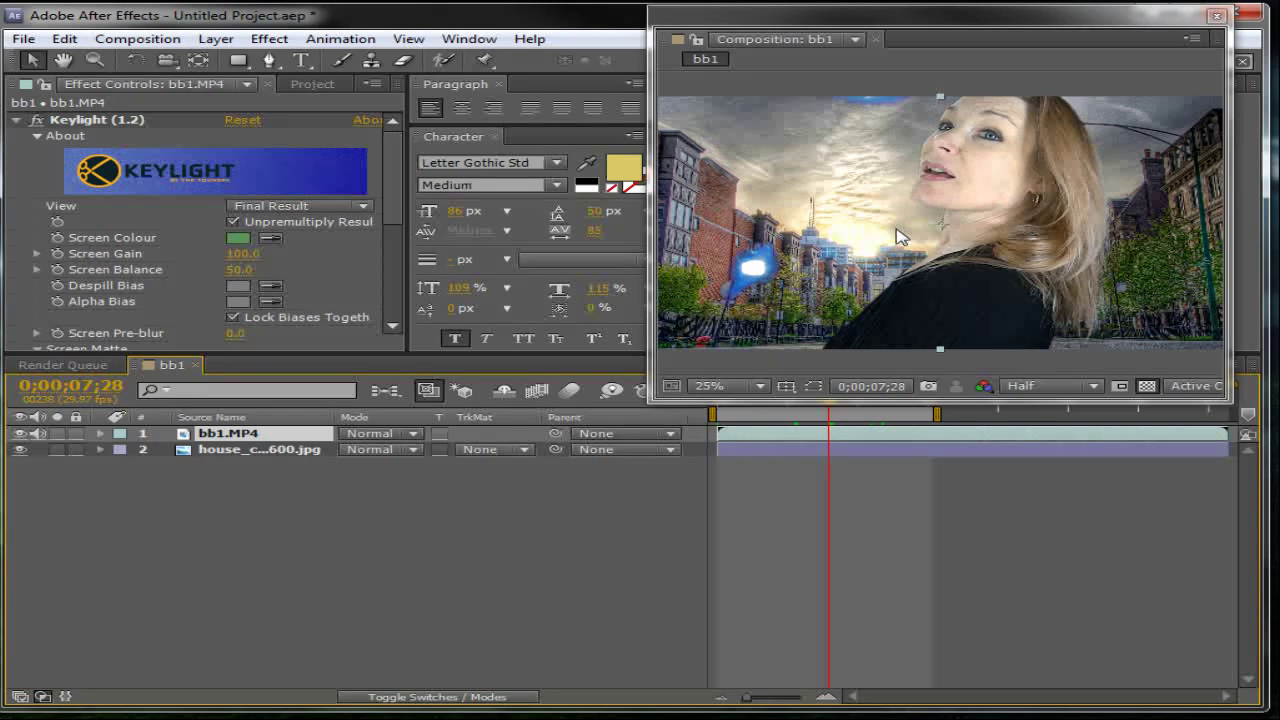
pyautogui.scroll(-1, 900, 235)
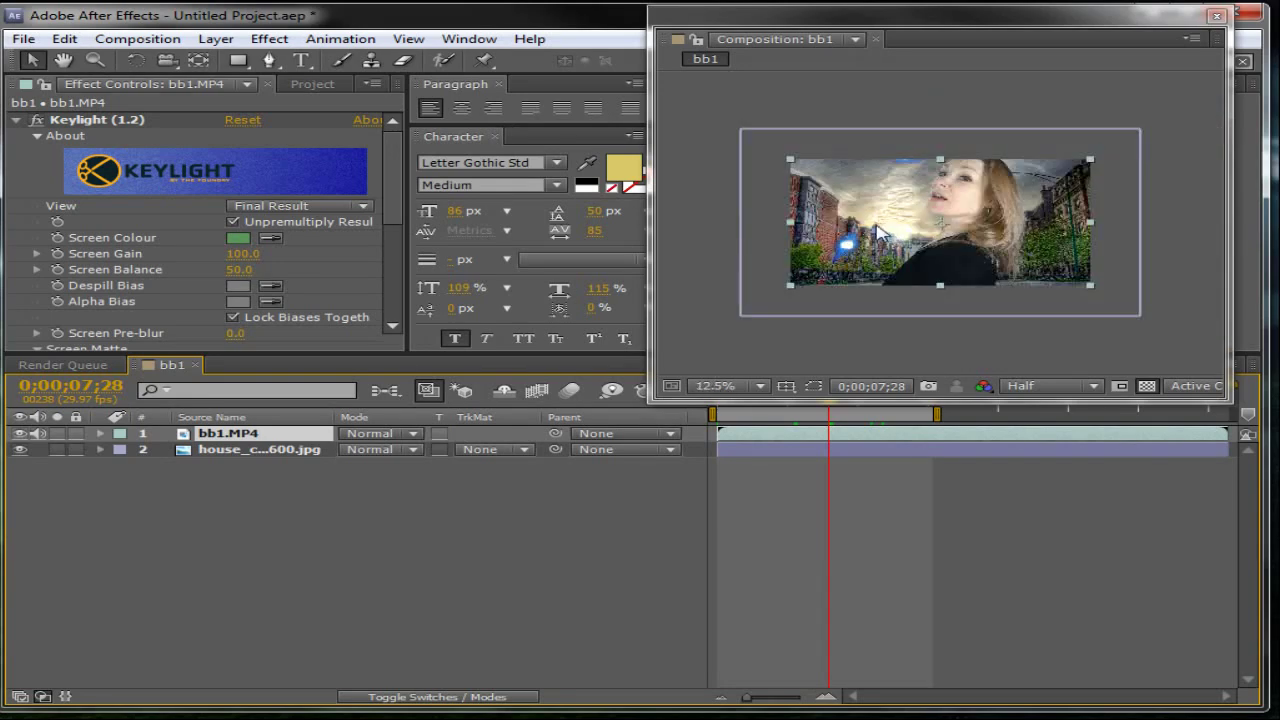
pyautogui.click(268, 60)
pyautogui.click(853, 295)
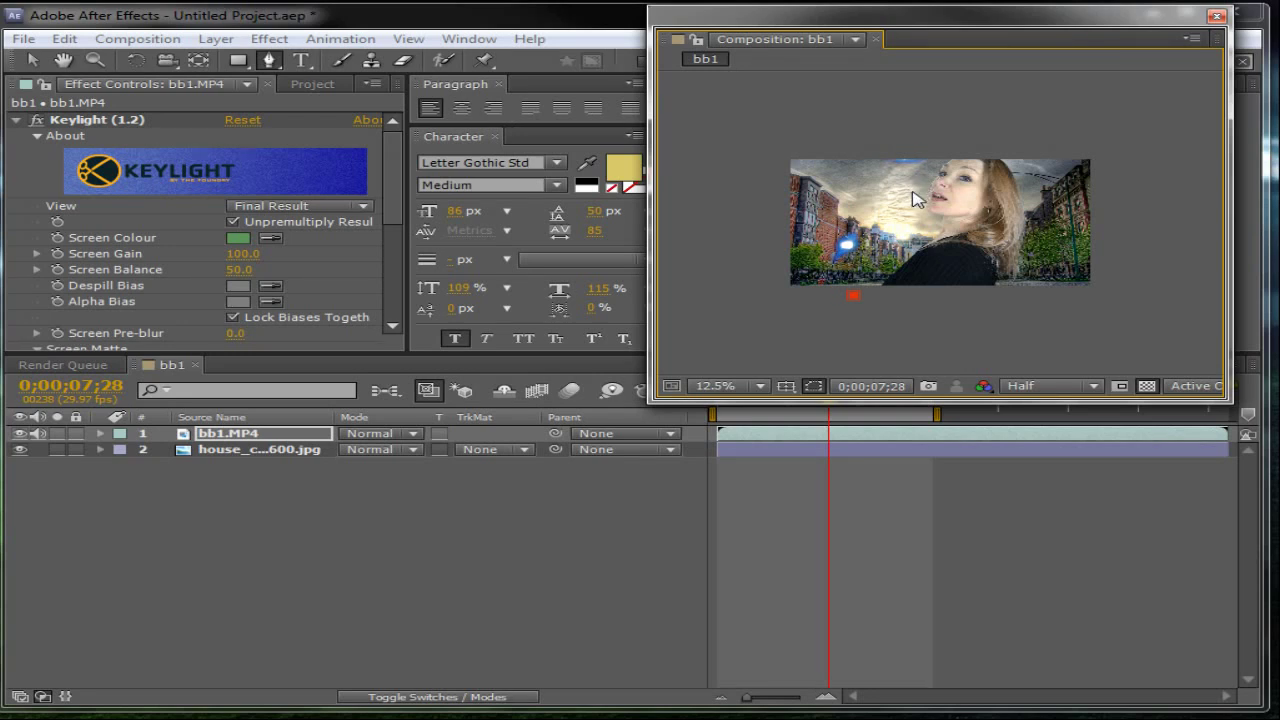
pyautogui.click(895, 206)
pyautogui.click(945, 147)
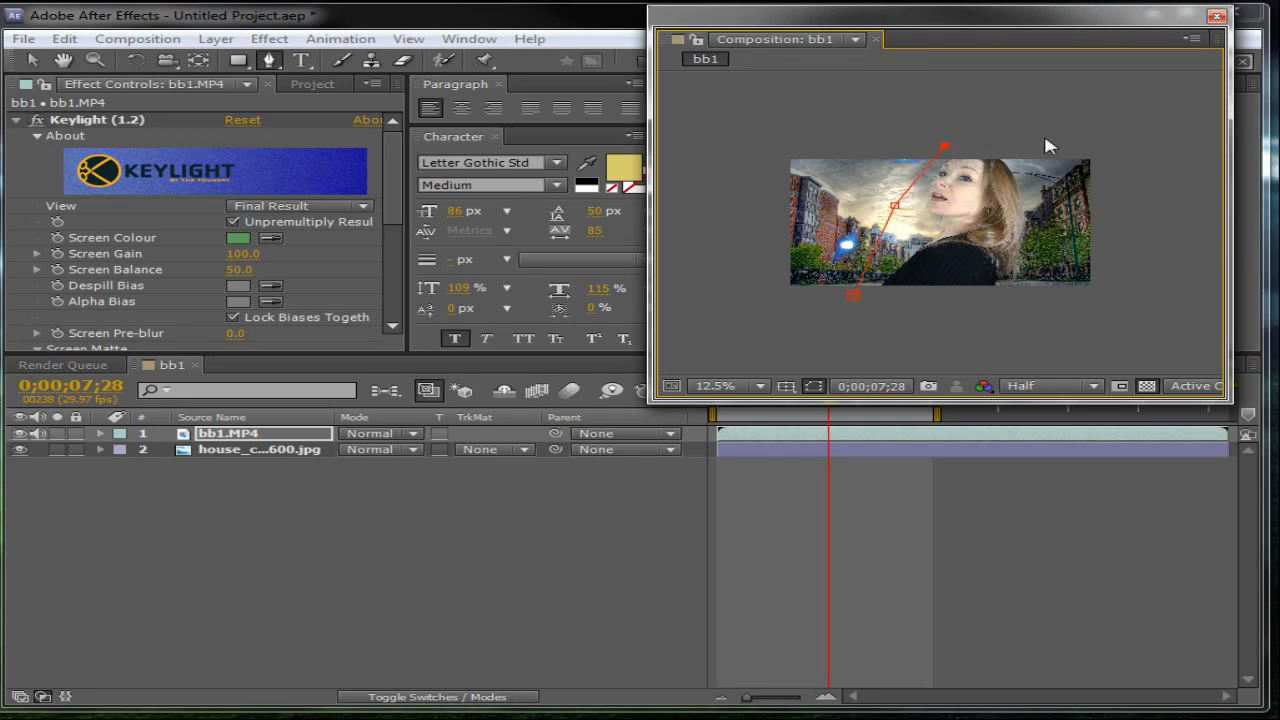
pyautogui.click(1037, 299)
pyautogui.click(852, 295)
pyautogui.press('.')
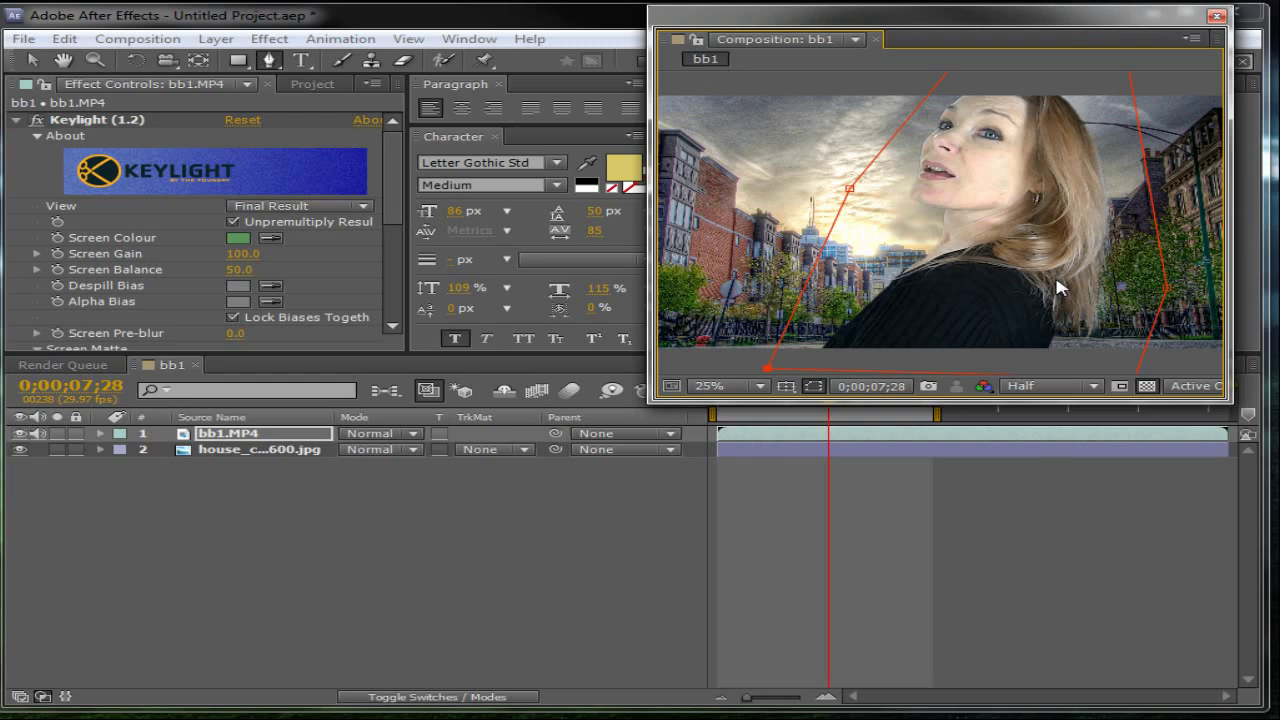
# Turn on Mask Path keyframing for Mask 1 on the bb1.MP4 layer at 0;00;07;25.
pyautogui.moveTo(908, 20); pyautogui.dragTo(905, 13)
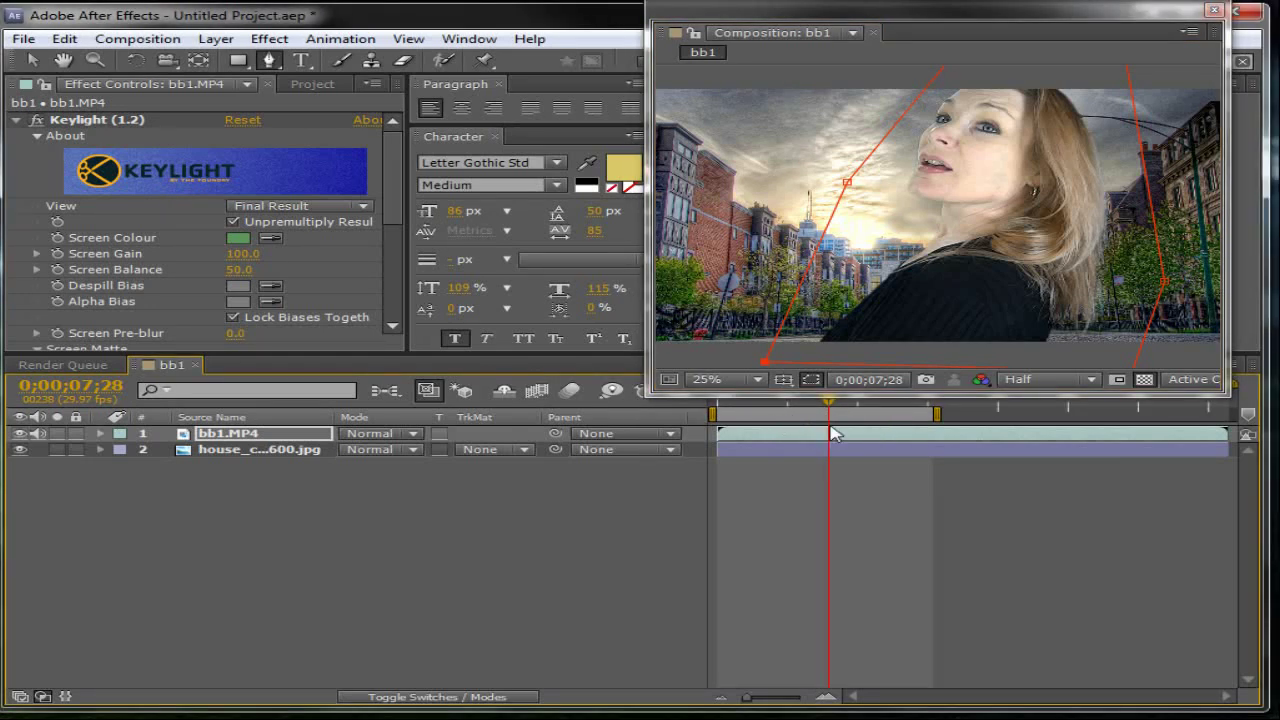
pyautogui.moveTo(832, 410)
pyautogui.mouseDown()
pyautogui.moveTo(800, 416)
pyautogui.moveTo(827, 418)
pyautogui.mouseUp()
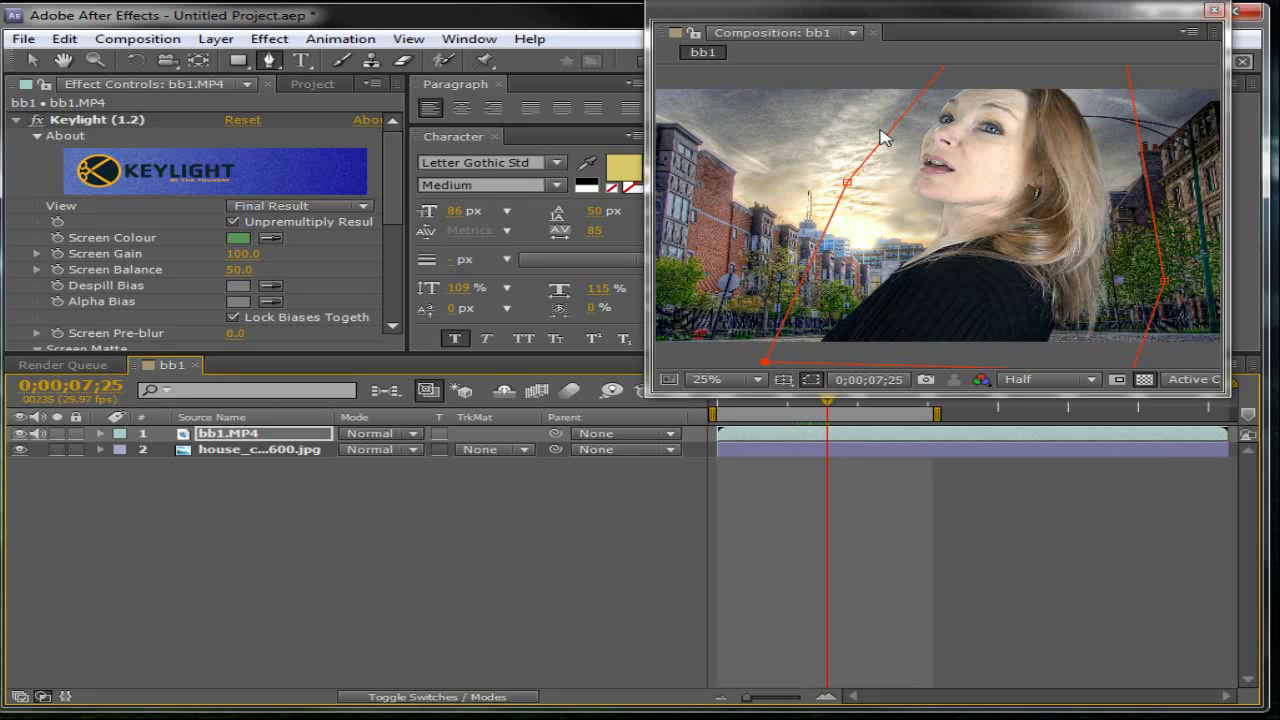
pyautogui.click(316, 437)
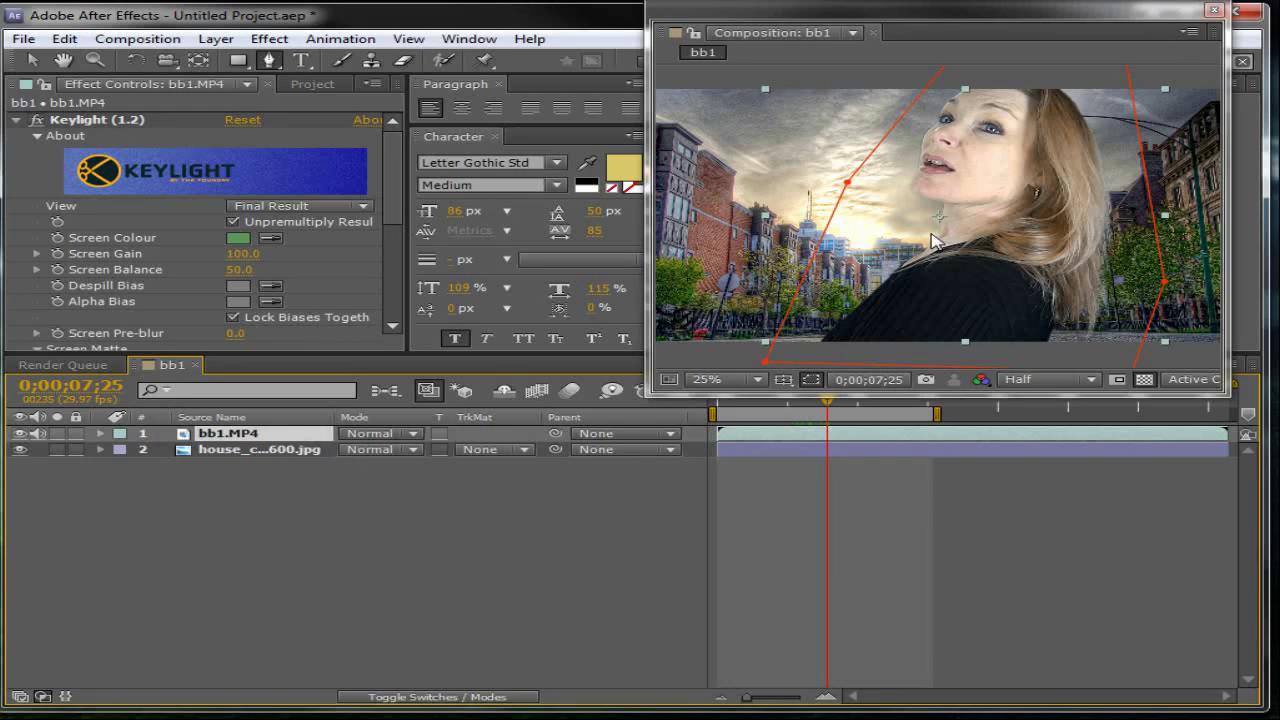
pyautogui.click(100, 434)
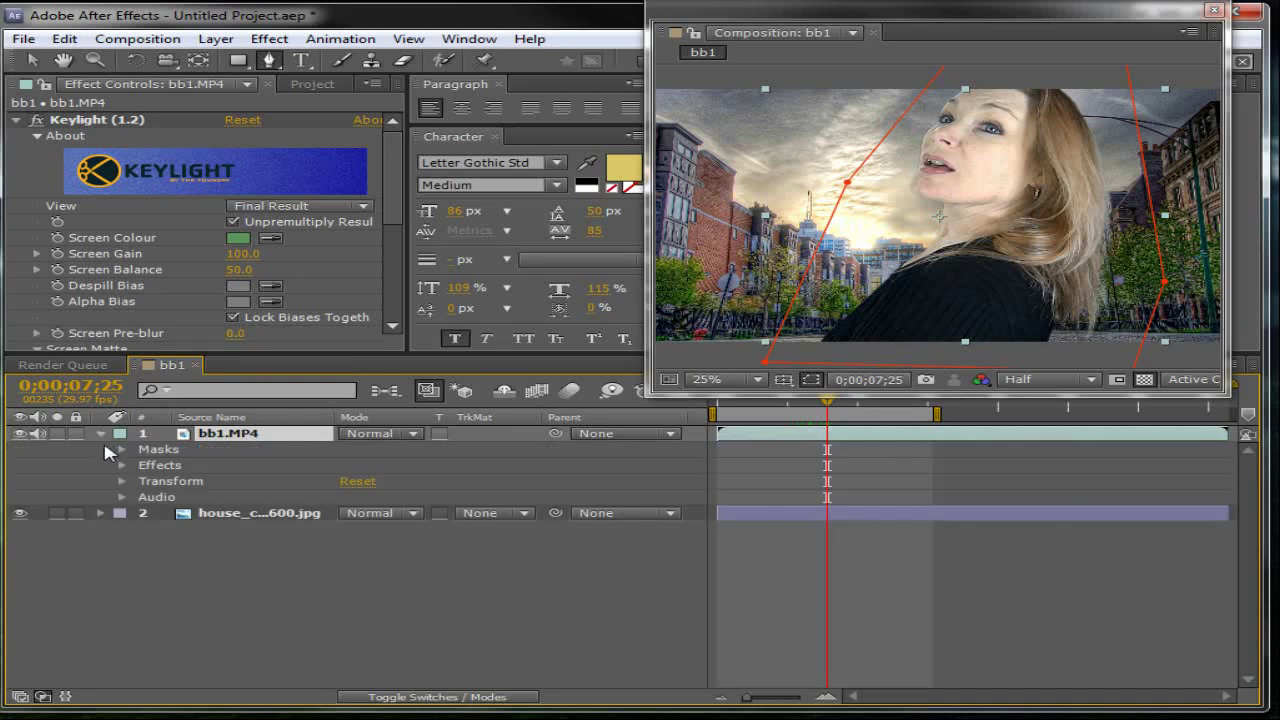
pyautogui.click(121, 449)
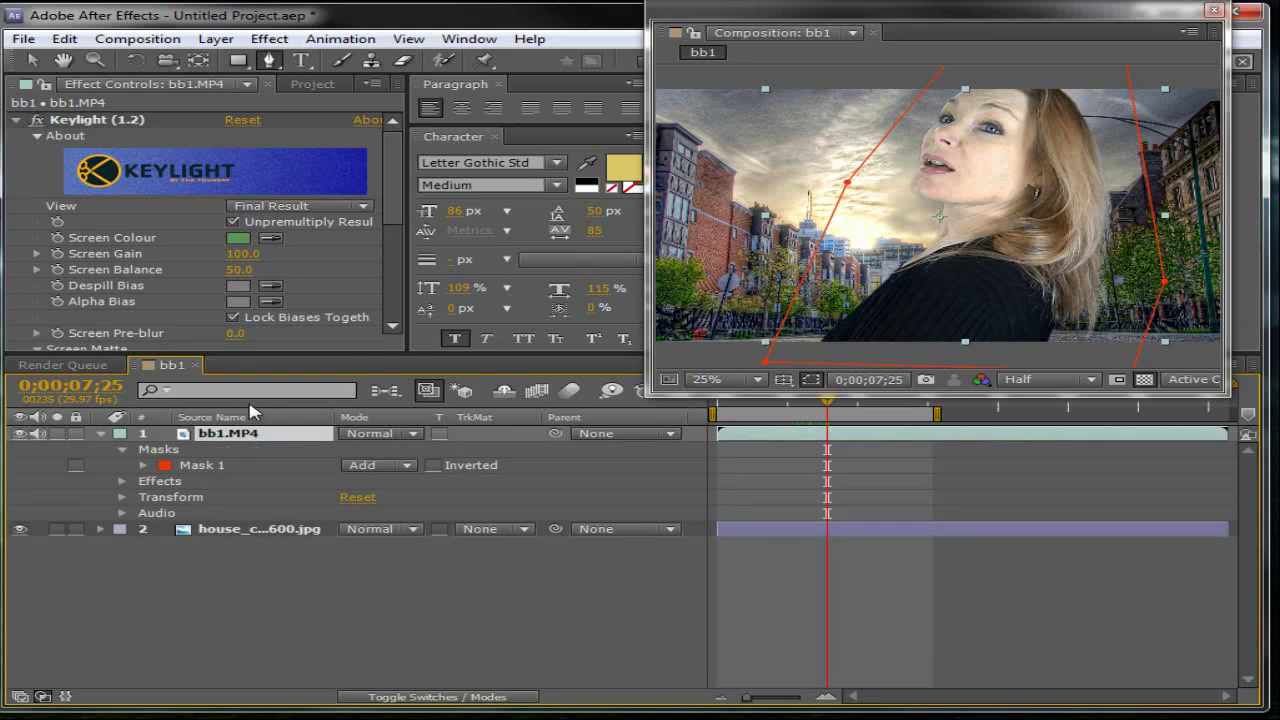
pyautogui.click(143, 466)
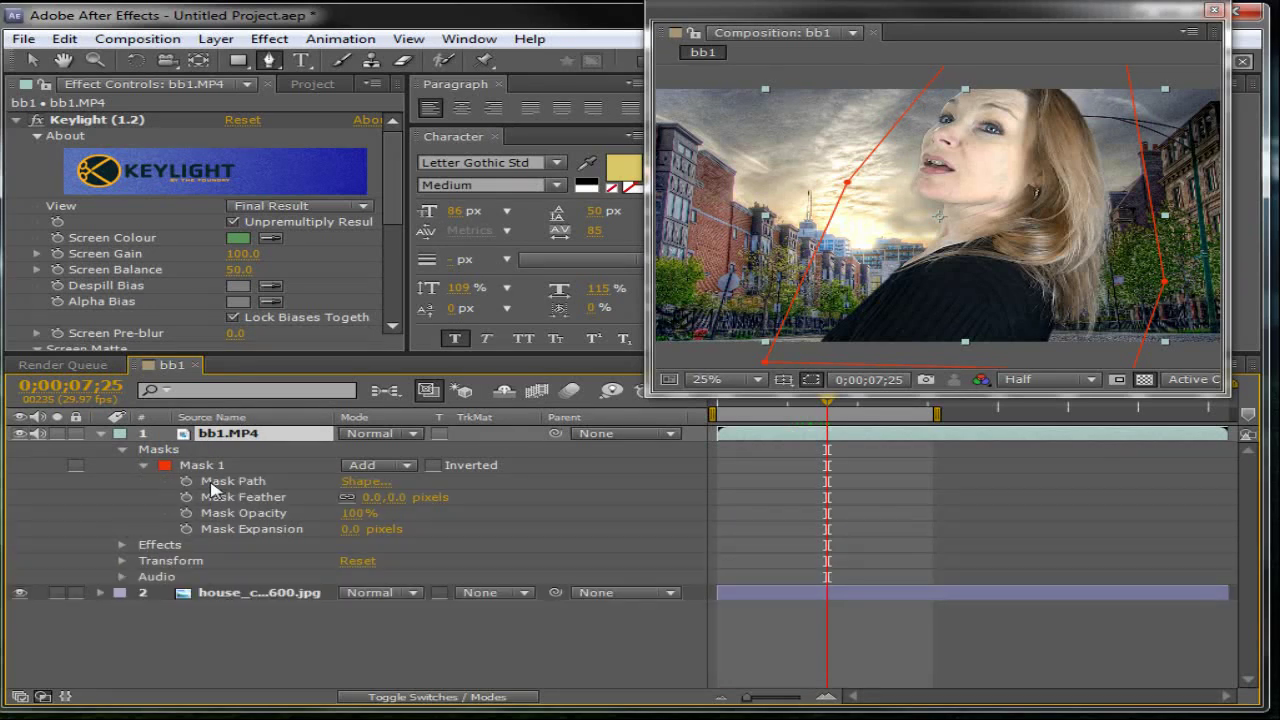
pyautogui.click(186, 481)
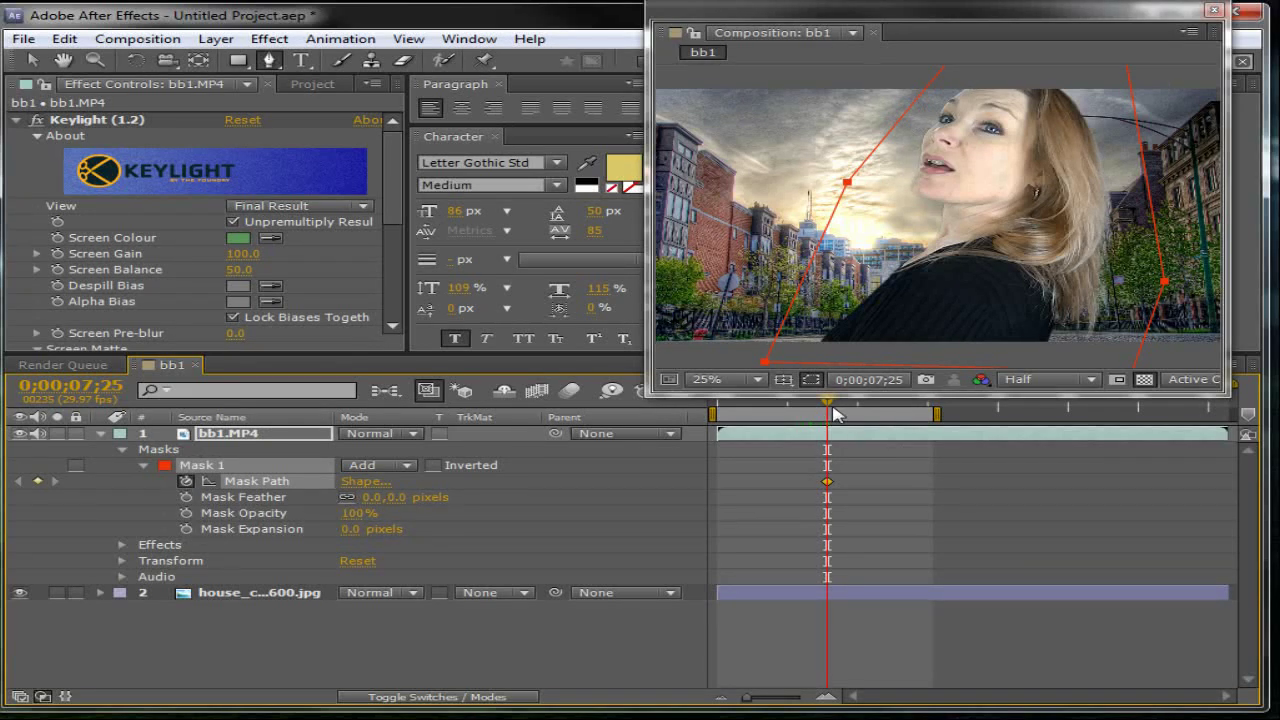
# Keyframe the mask path at 0;00;06;02 and again slightly after it by adjusting the vertex beside the woman's face.
pyautogui.moveTo(835, 413); pyautogui.dragTo(805, 414)
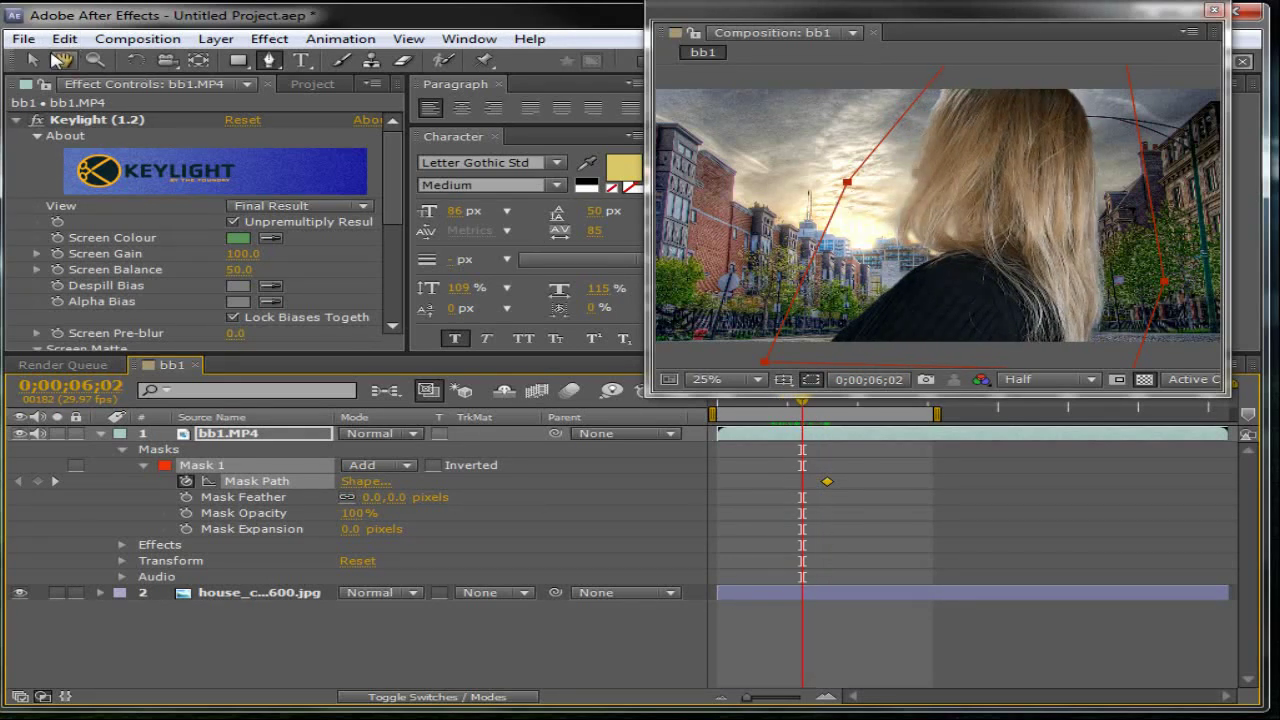
pyautogui.press('v')
pyautogui.moveTo(847, 183); pyautogui.dragTo(822, 176)
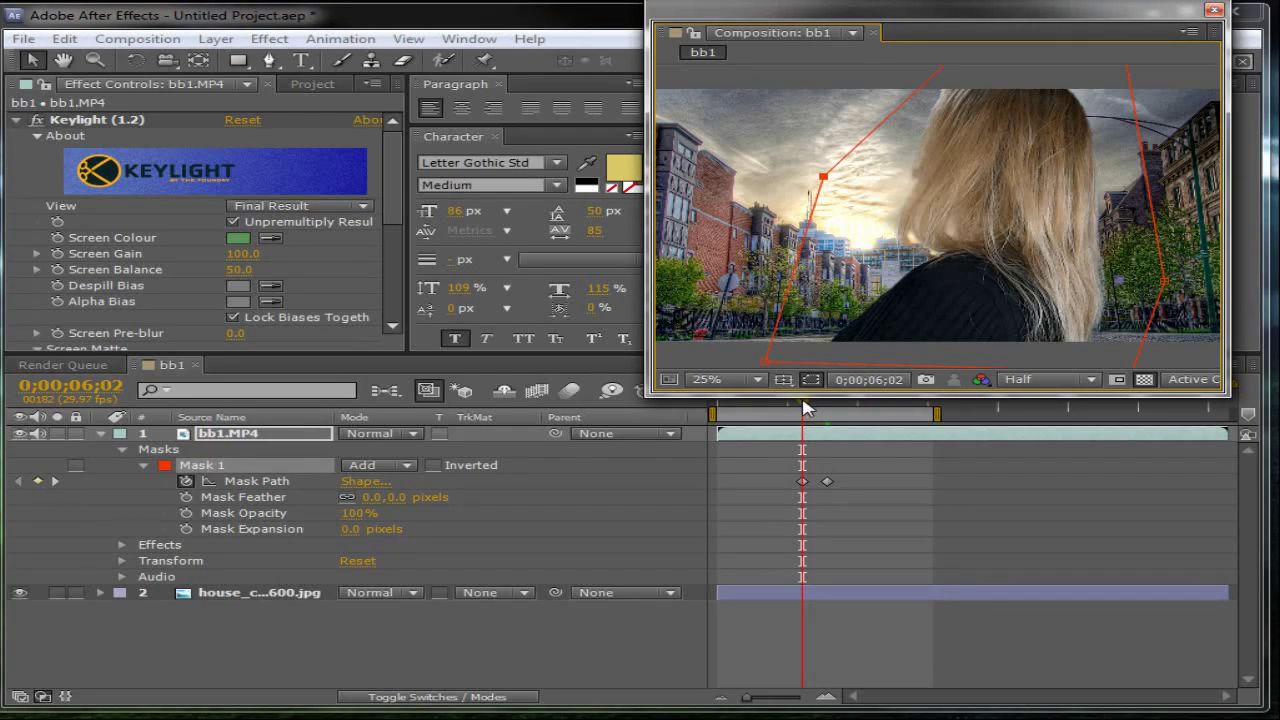
pyautogui.moveTo(806, 407); pyautogui.dragTo(813, 407)
pyautogui.moveTo(846, 186); pyautogui.dragTo(850, 188)
# At 0;00;12;27, move the same mask vertex up and outward around the woman's raised arm, and scrub back to check the animation.
pyautogui.moveTo(826, 409); pyautogui.dragTo(903, 422)
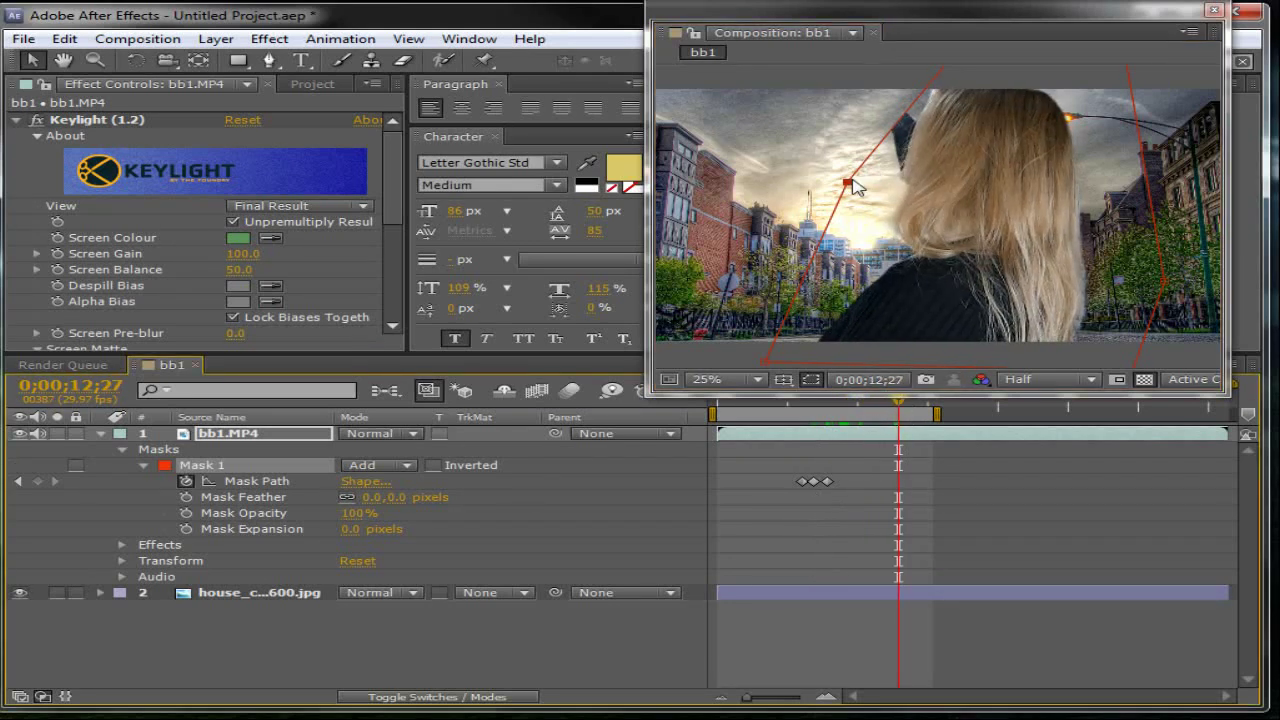
pyautogui.moveTo(847, 183); pyautogui.dragTo(806, 99)
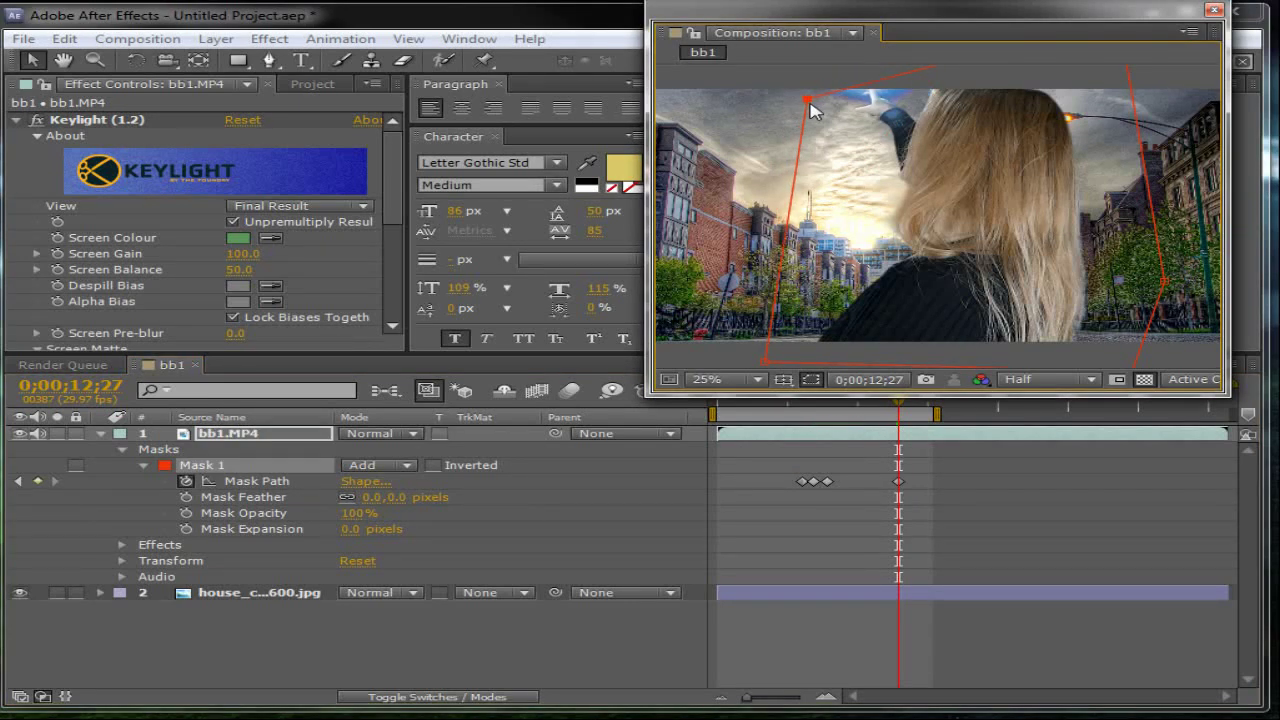
pyautogui.click(898, 408)
pyautogui.moveTo(898, 408); pyautogui.dragTo(810, 437)
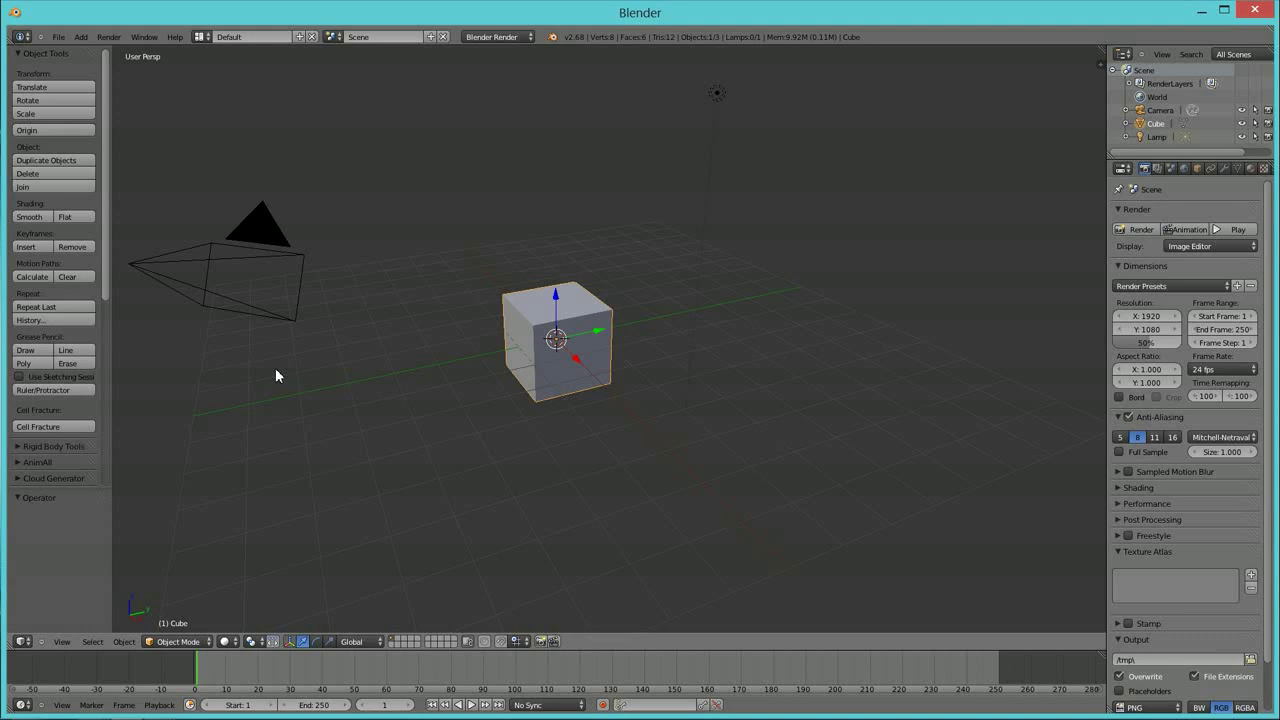
# Switch to Blender, change the 3D View to the Movie Clip Editor and open bb1.MP4 from the "alis vids and stuff" folder.
pyautogui.click(27, 643)
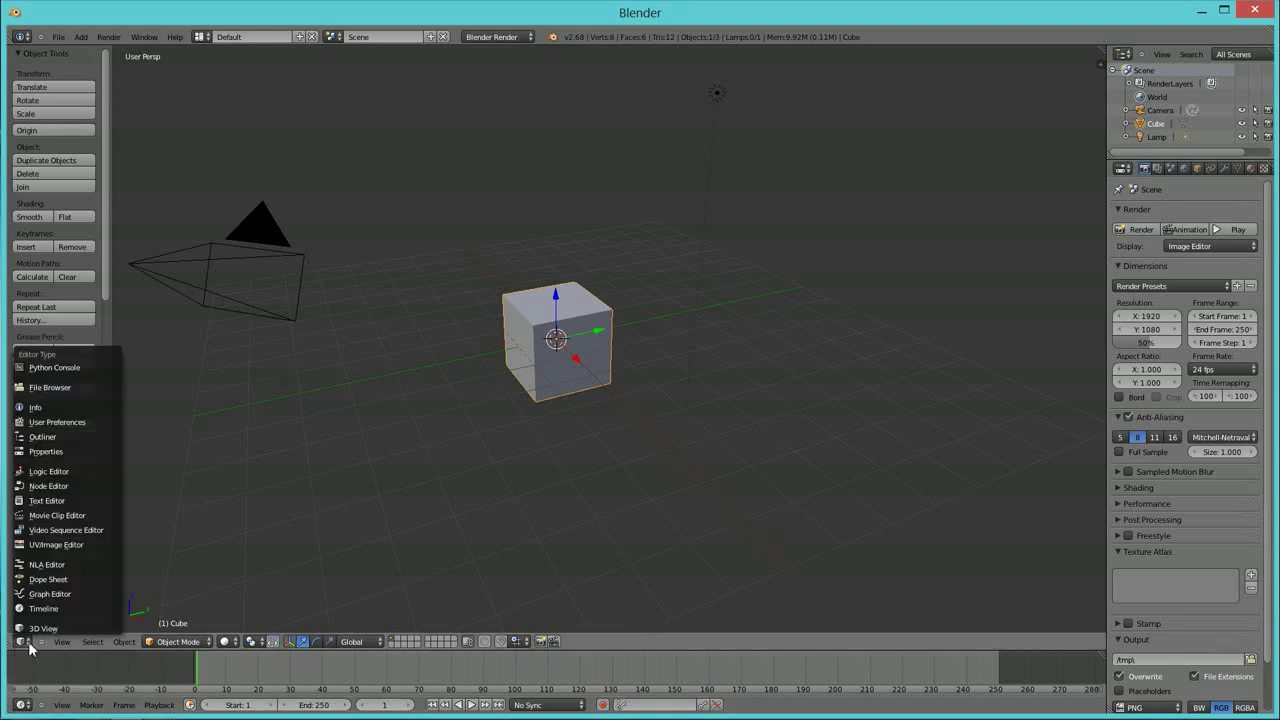
pyautogui.click(64, 514)
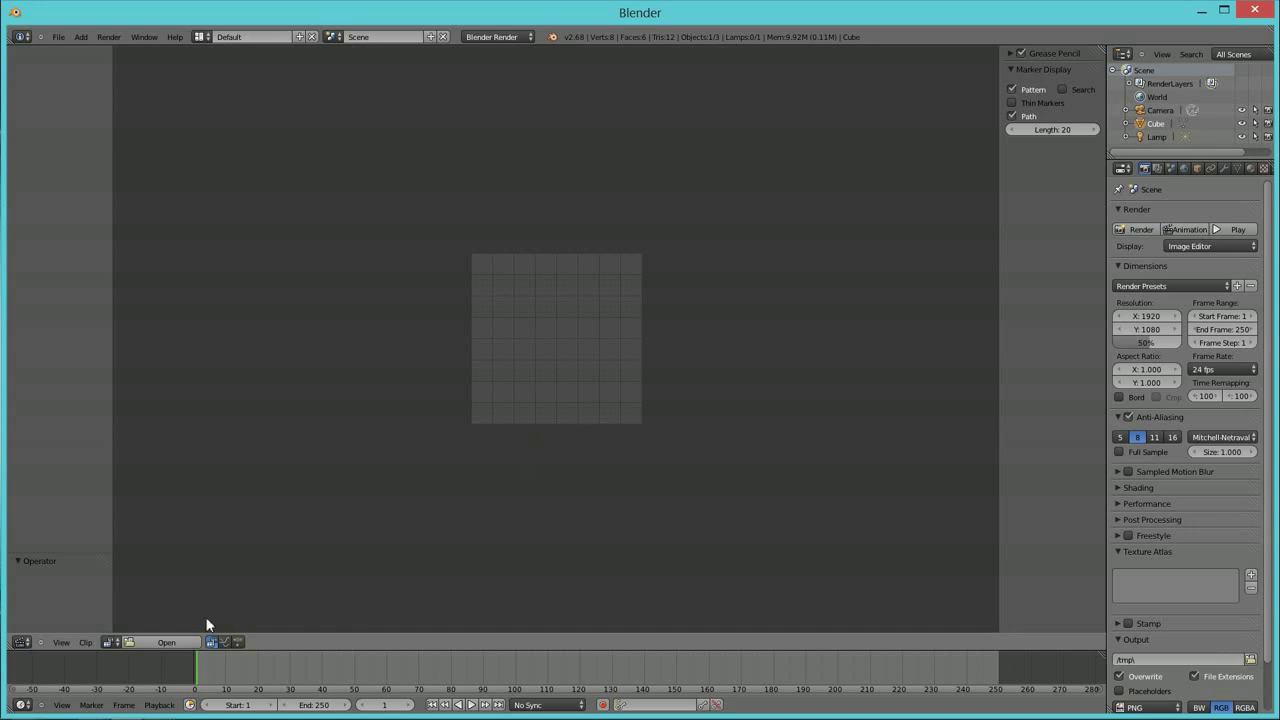
pyautogui.click(186, 643)
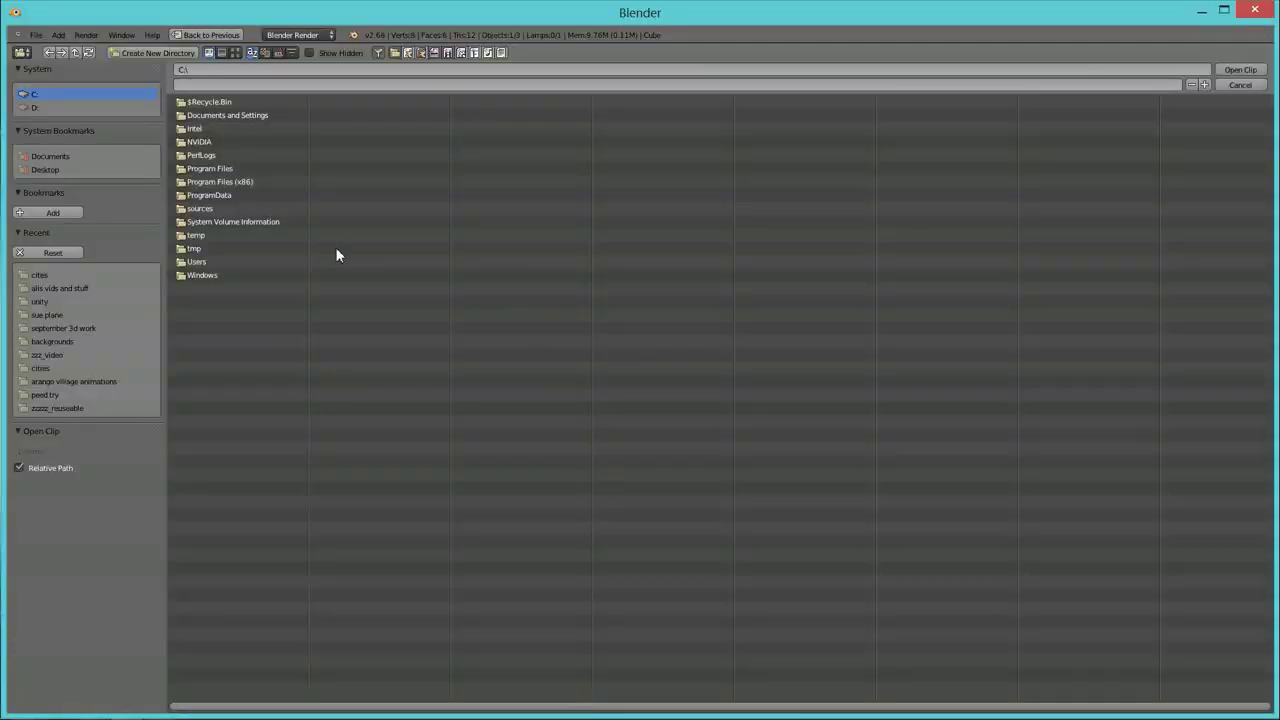
pyautogui.click(62, 288)
pyautogui.click(236, 51)
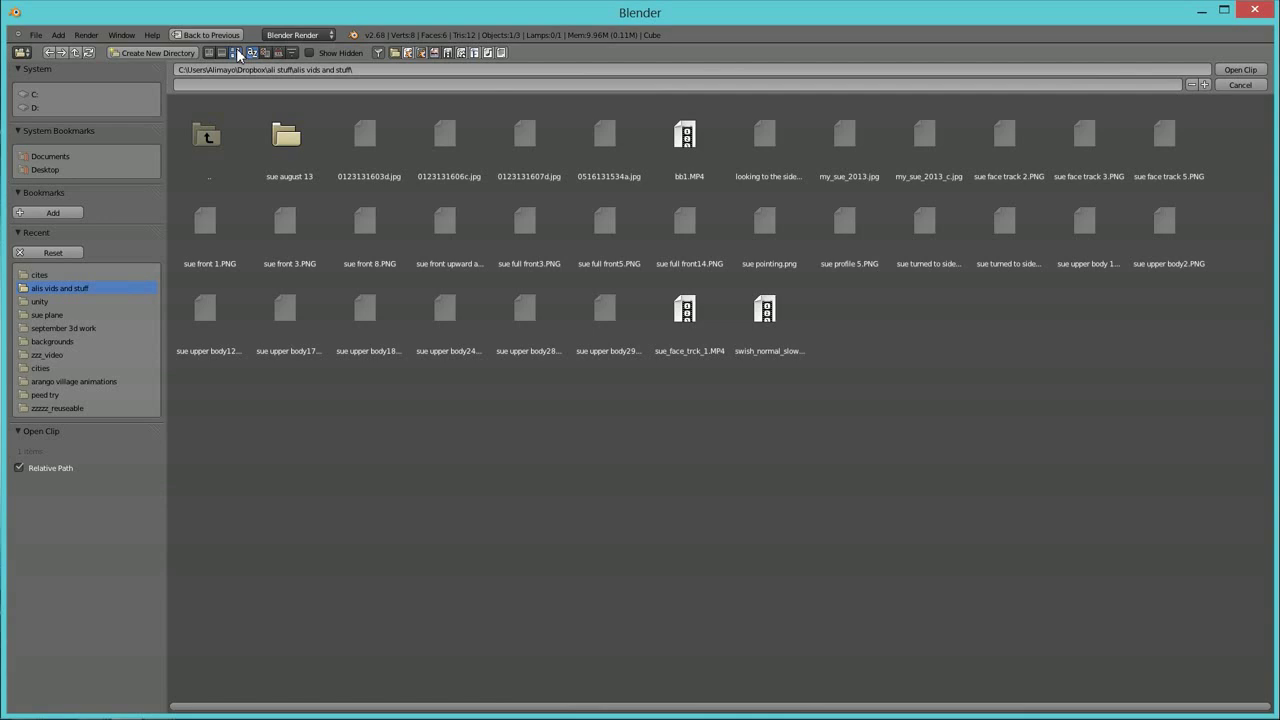
pyautogui.click(703, 144)
pyautogui.click(1260, 75)
pyautogui.scroll(-3, 803, 245)
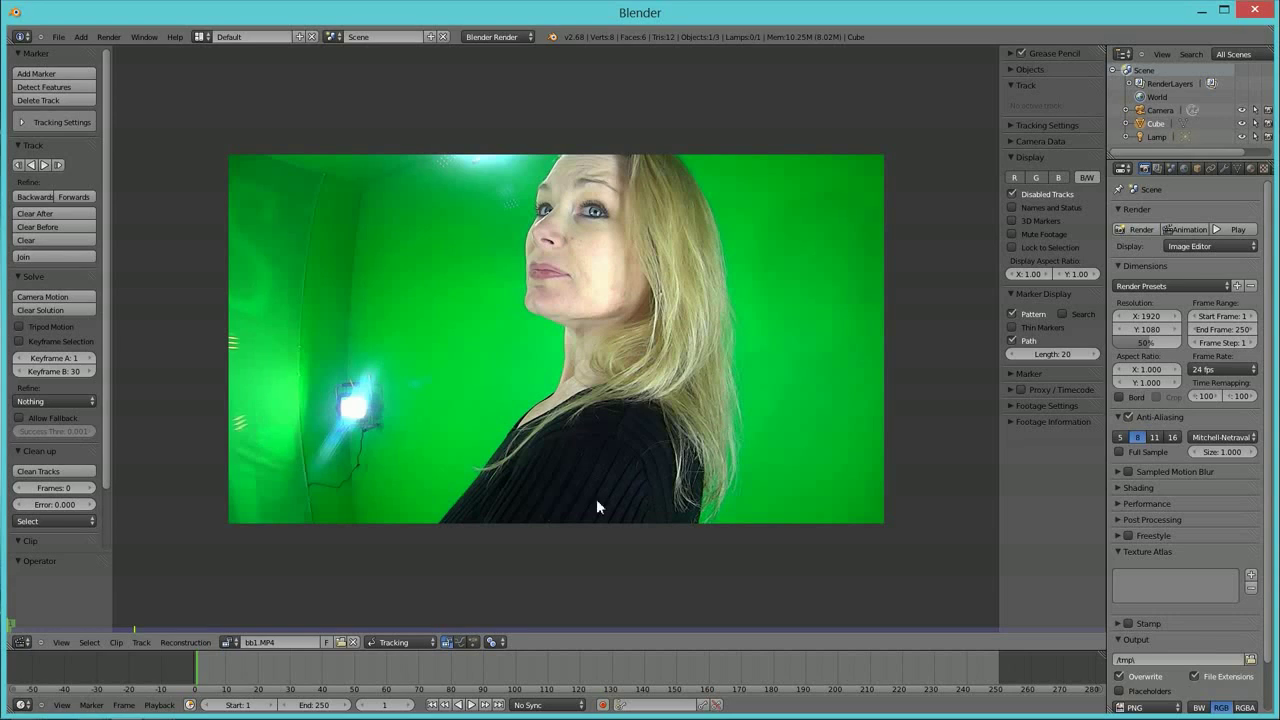
# Set the clip editor to Mask mode, create a new mask and add a mask layer to it.
pyautogui.click(430, 645)
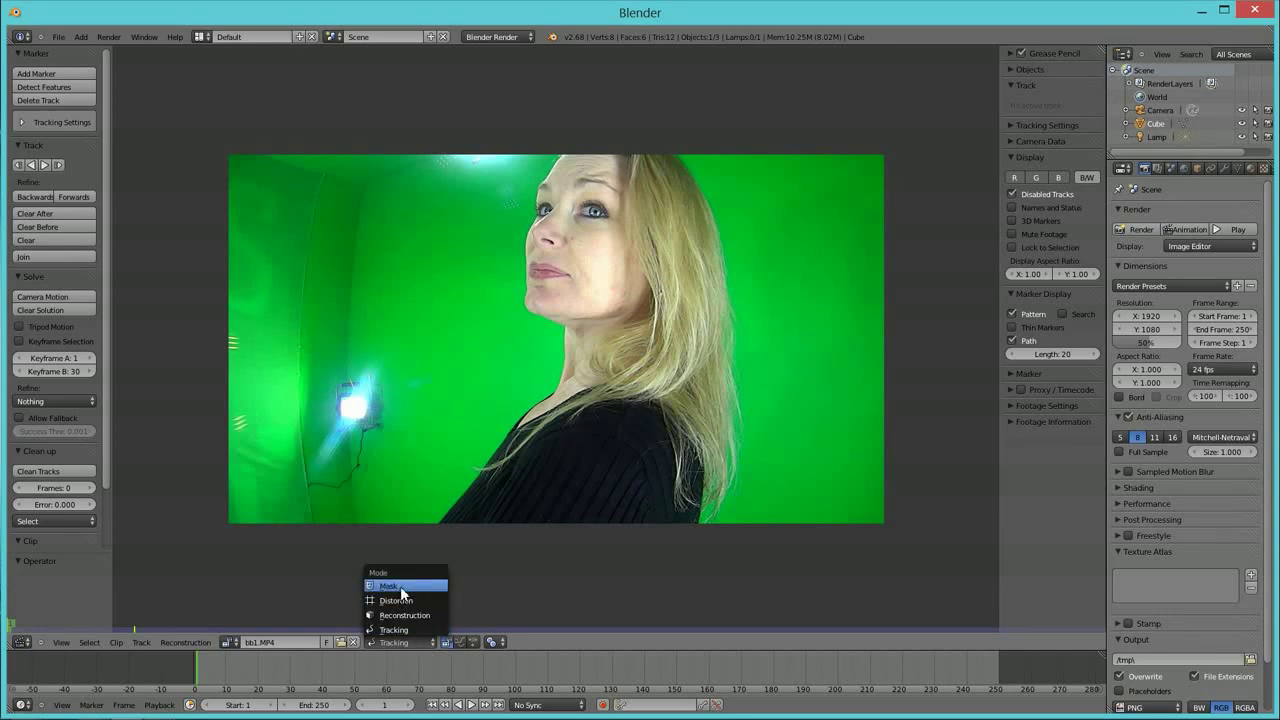
pyautogui.click(428, 644)
pyautogui.click(403, 589)
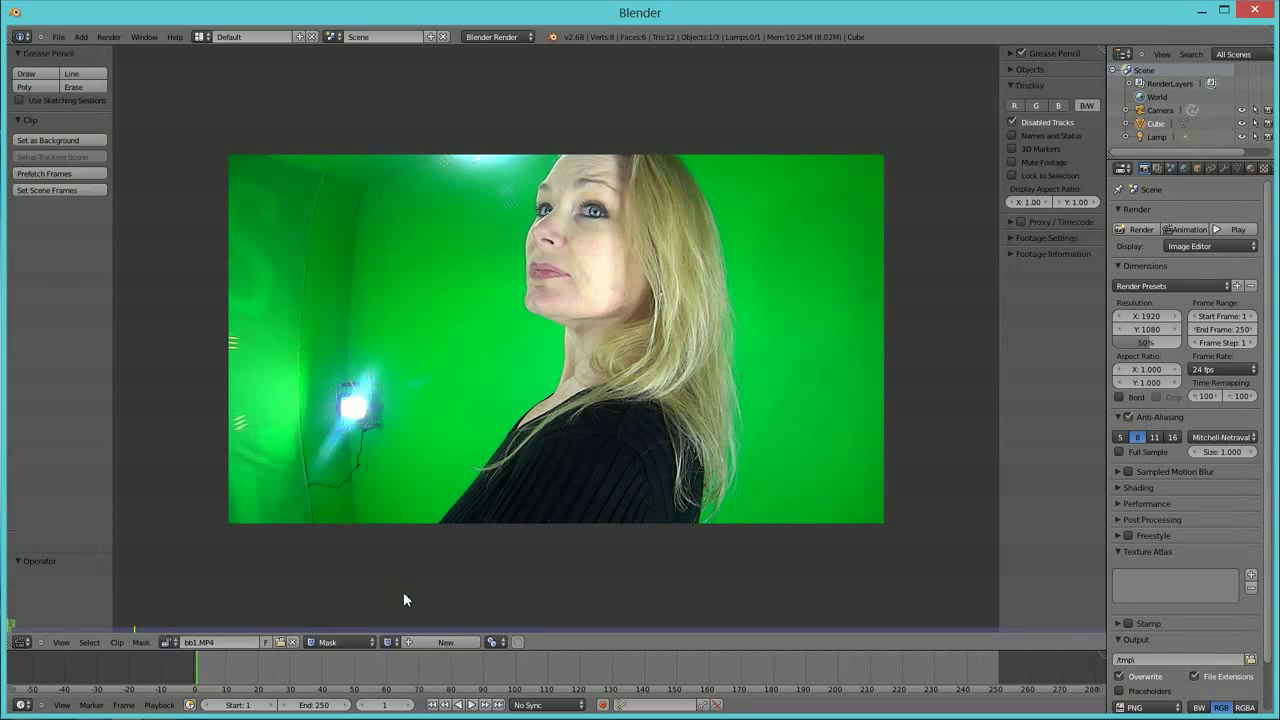
pyautogui.click(432, 644)
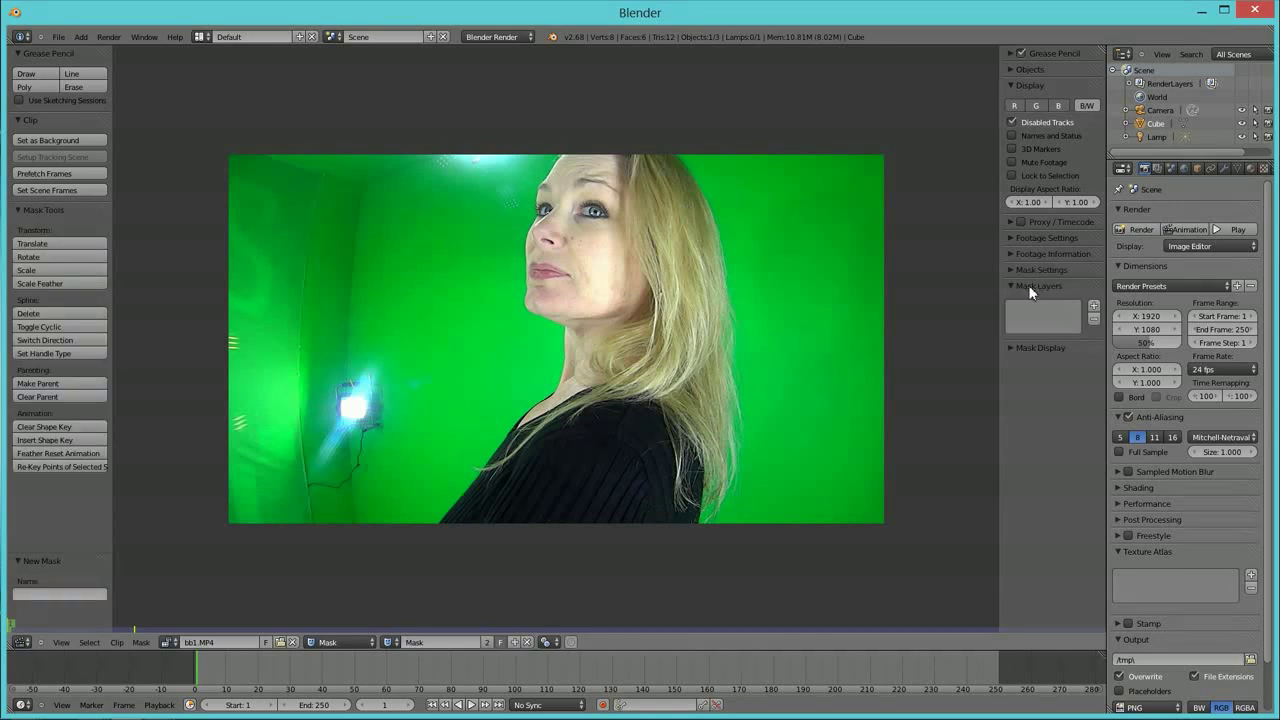
pyautogui.click(1095, 308)
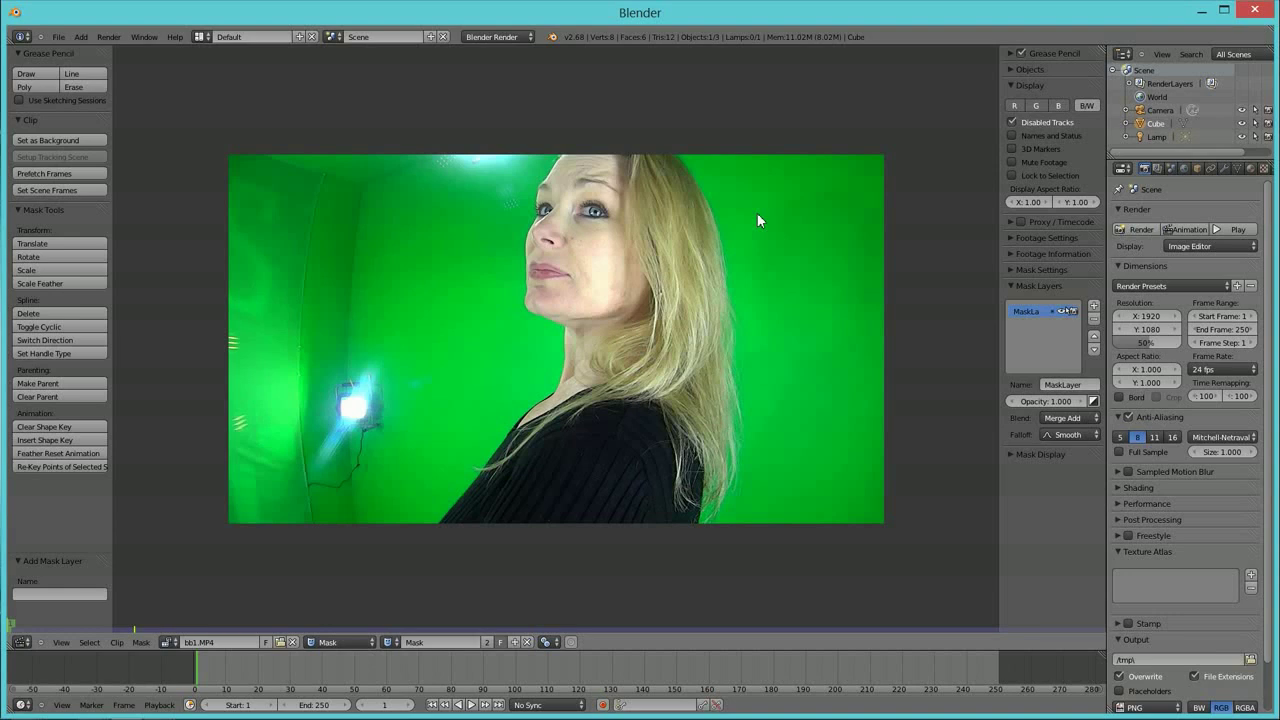
# Draw a closed five-point mask spline loosely around the woman, leaving the studio light outside it.
pyautogui.keyDown('ctrl'); pyautogui.click(531, 133); pyautogui.keyUp('ctrl')
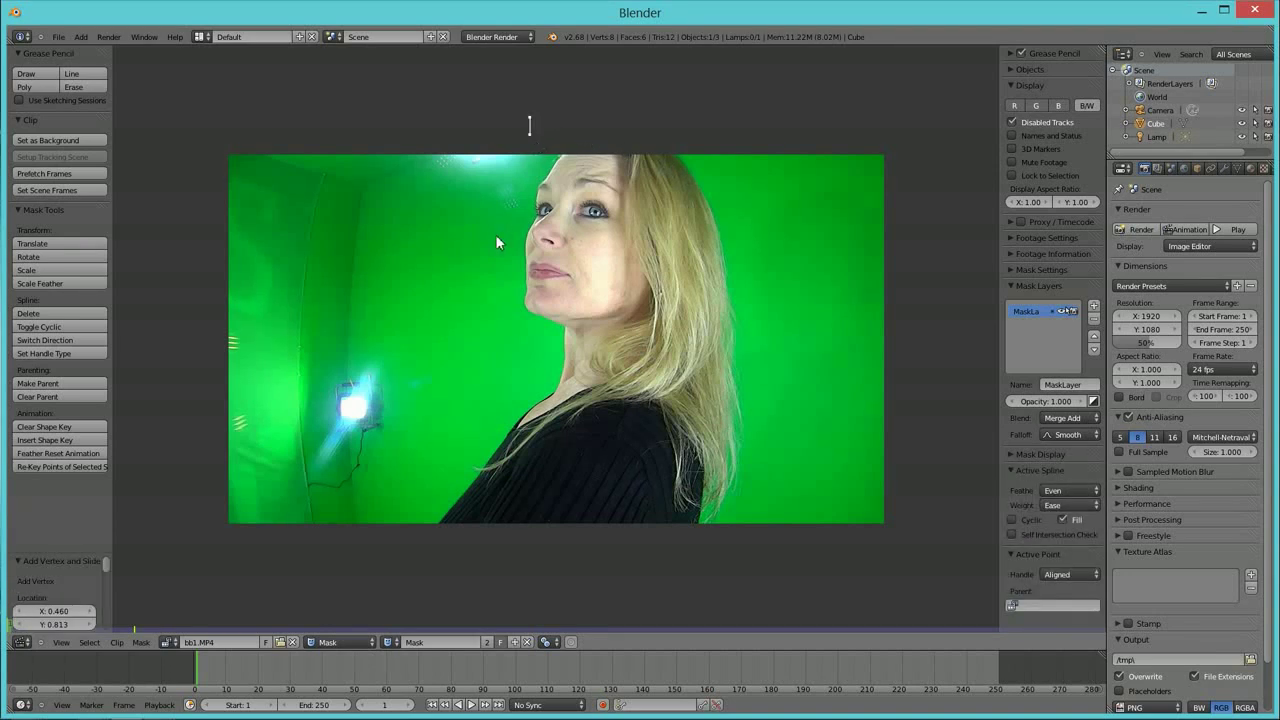
pyautogui.keyDown('ctrl'); pyautogui.click(429, 431); pyautogui.keyUp('ctrl')
pyautogui.keyDown('ctrl'); pyautogui.click(407, 548); pyautogui.keyUp('ctrl')
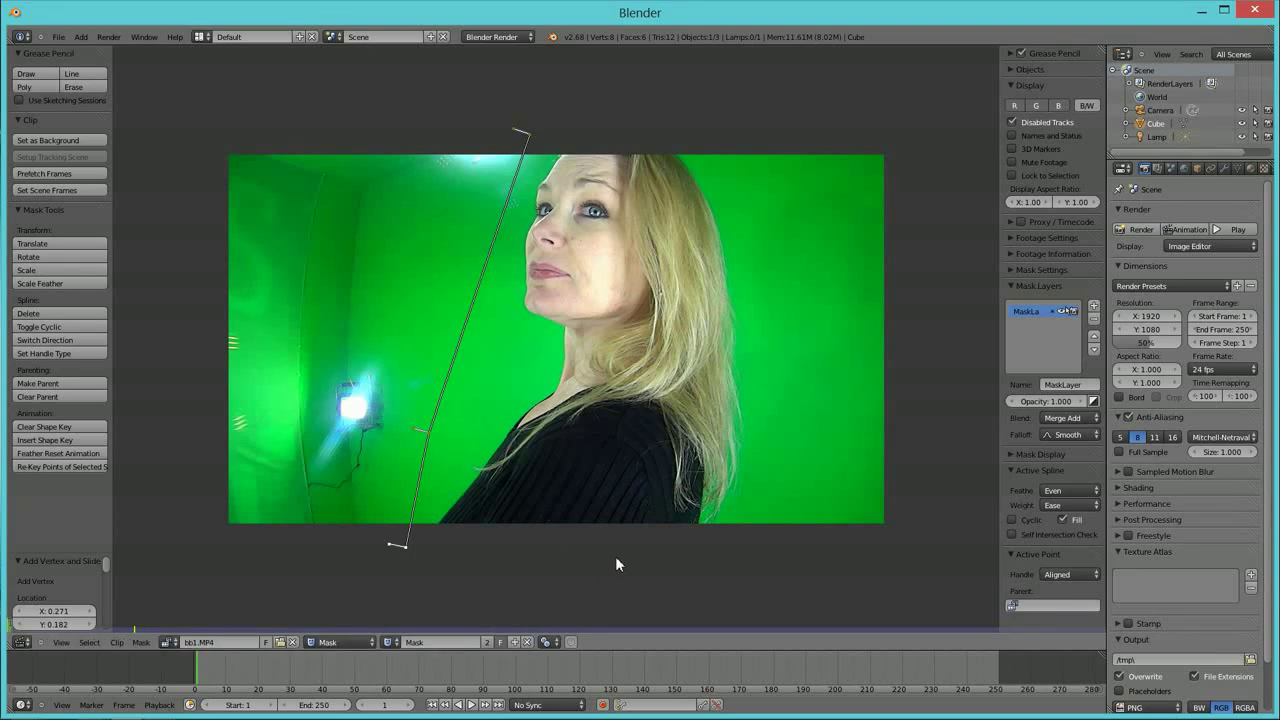
pyautogui.keyDown('ctrl'); pyautogui.click(737, 546); pyautogui.keyUp('ctrl')
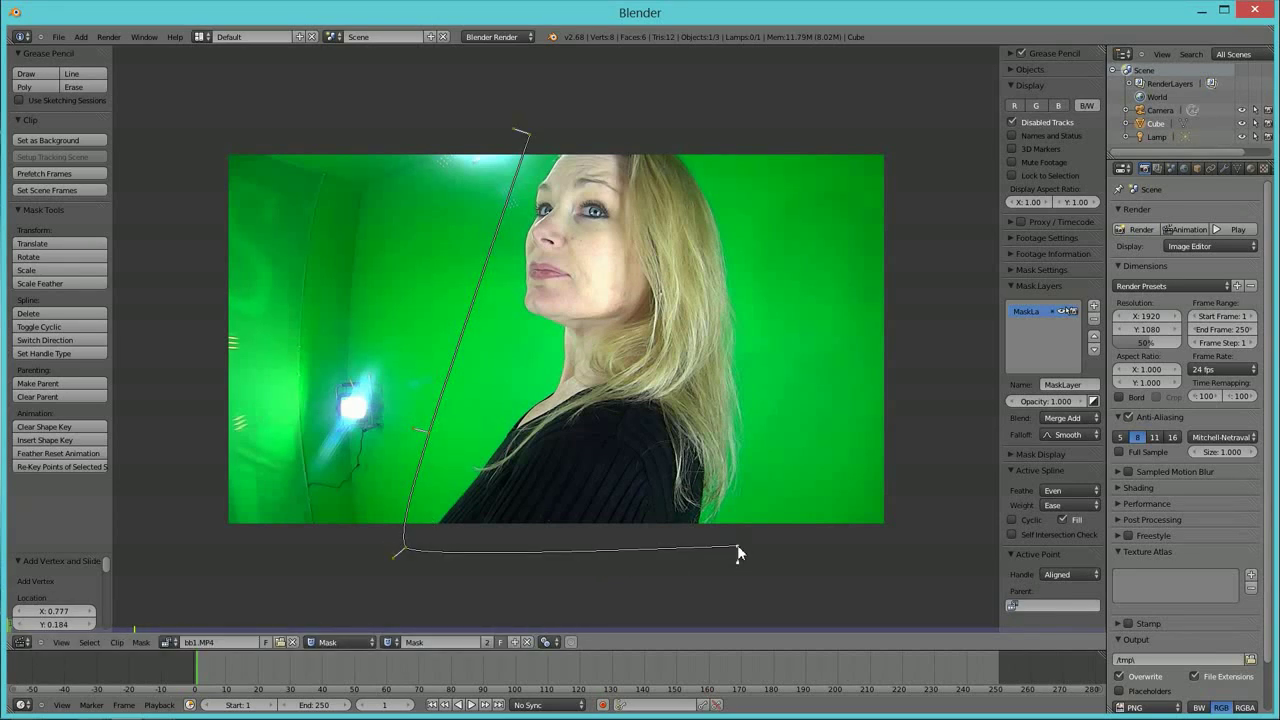
pyautogui.keyDown('ctrl'); pyautogui.click(776, 134); pyautogui.keyUp('ctrl')
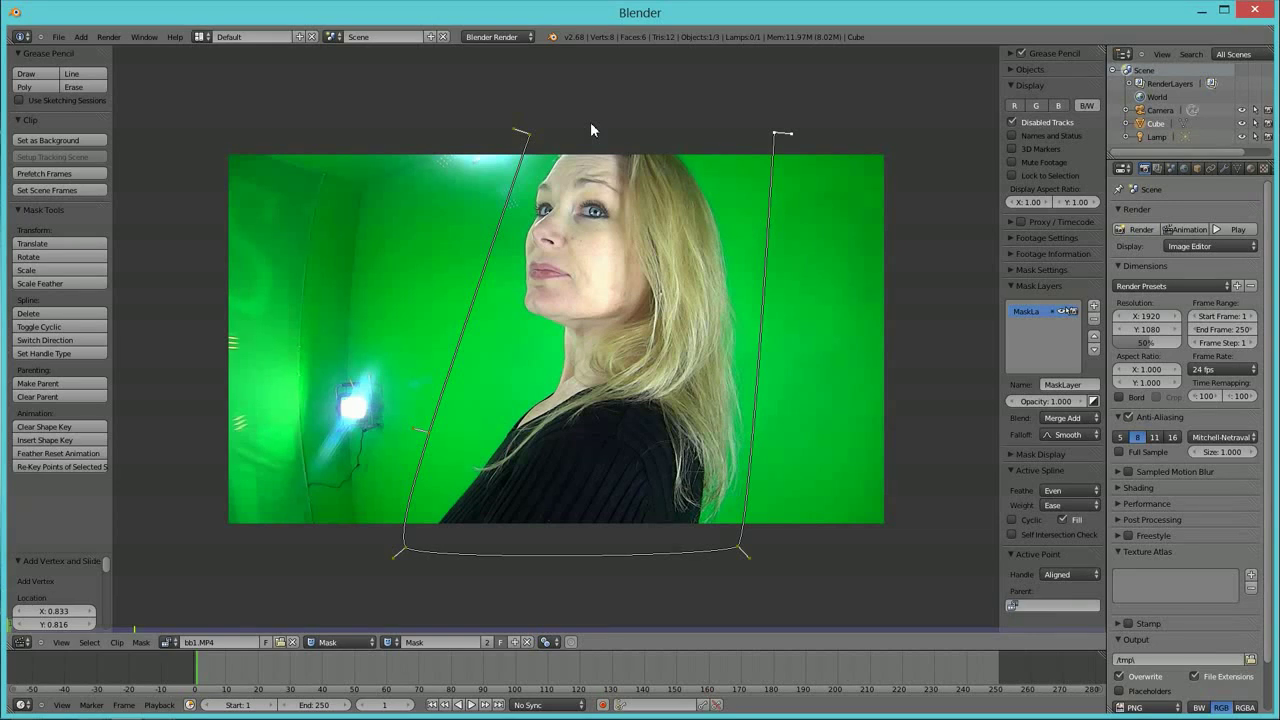
pyautogui.hotkey('alt', 'c')
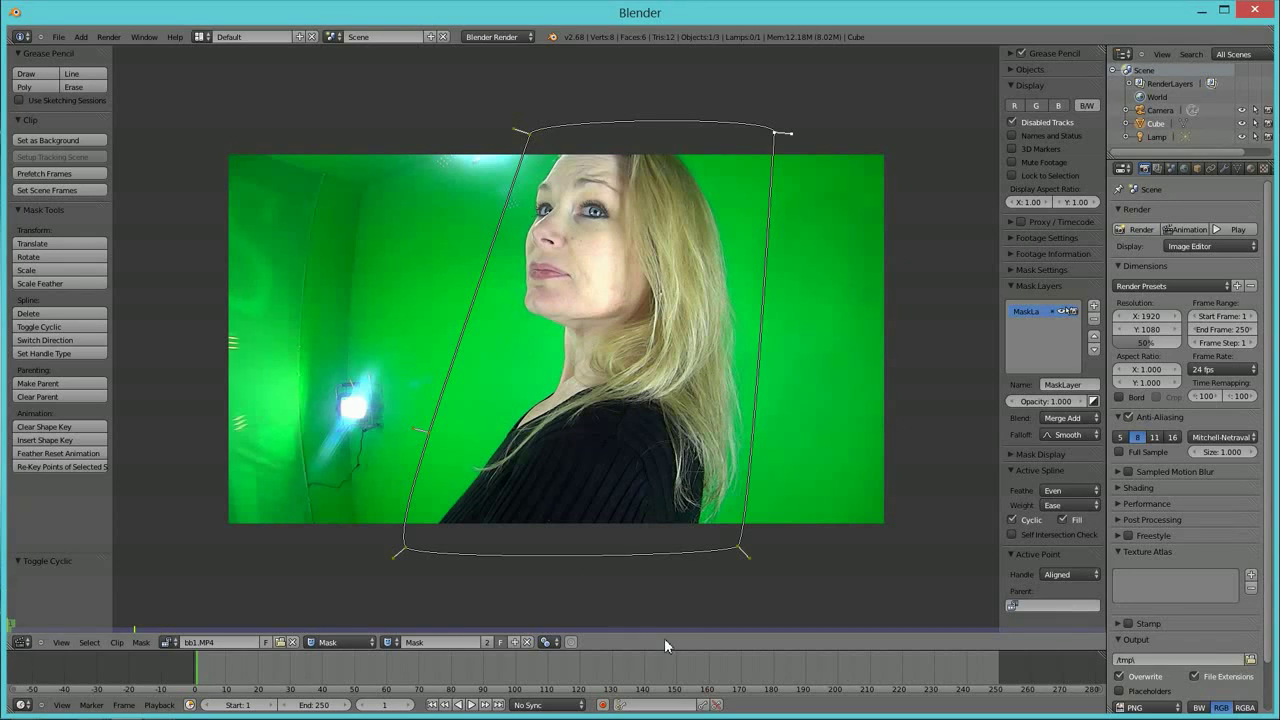
# Turn on automatic keyframing and animate the mask by moving its lower-left corner and, at frame 31, its left-side point upward.
pyautogui.click(604, 706)
pyautogui.moveTo(401, 549); pyautogui.dragTo(345, 491, button='right')
pyautogui.moveTo(200, 671); pyautogui.dragTo(295, 675)
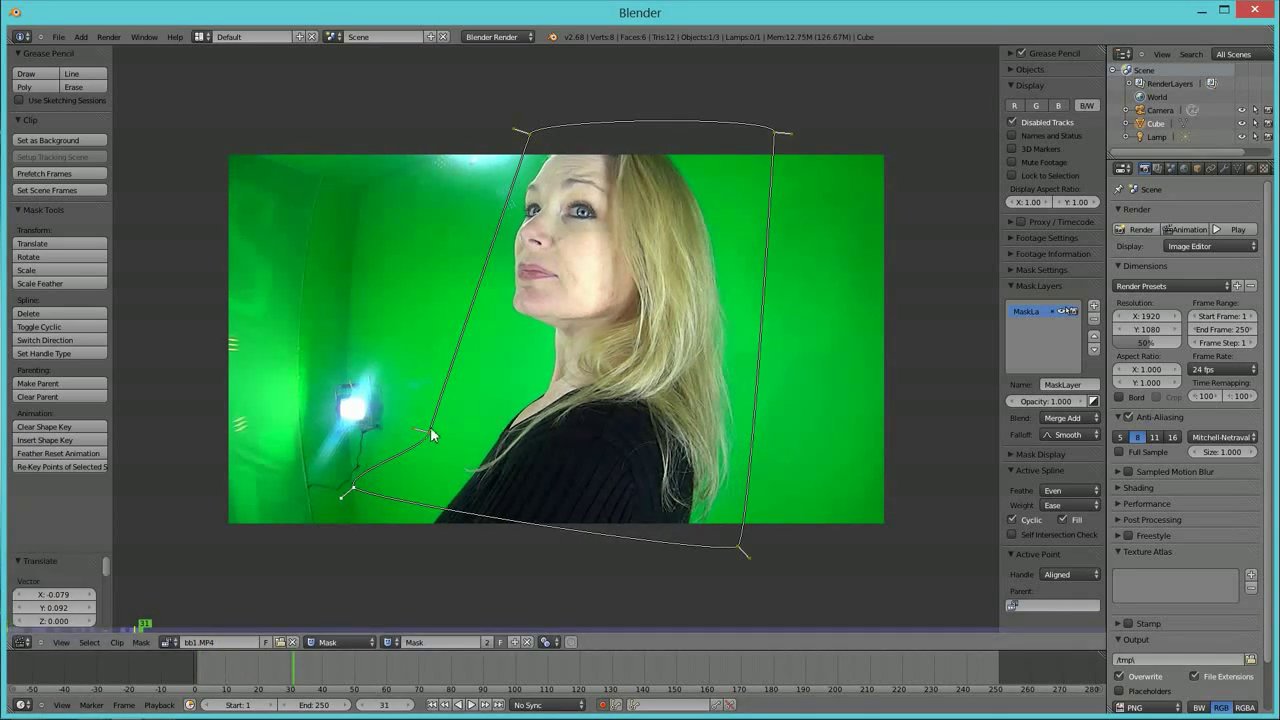
pyautogui.moveTo(430, 435); pyautogui.dragTo(409, 346, button='right')
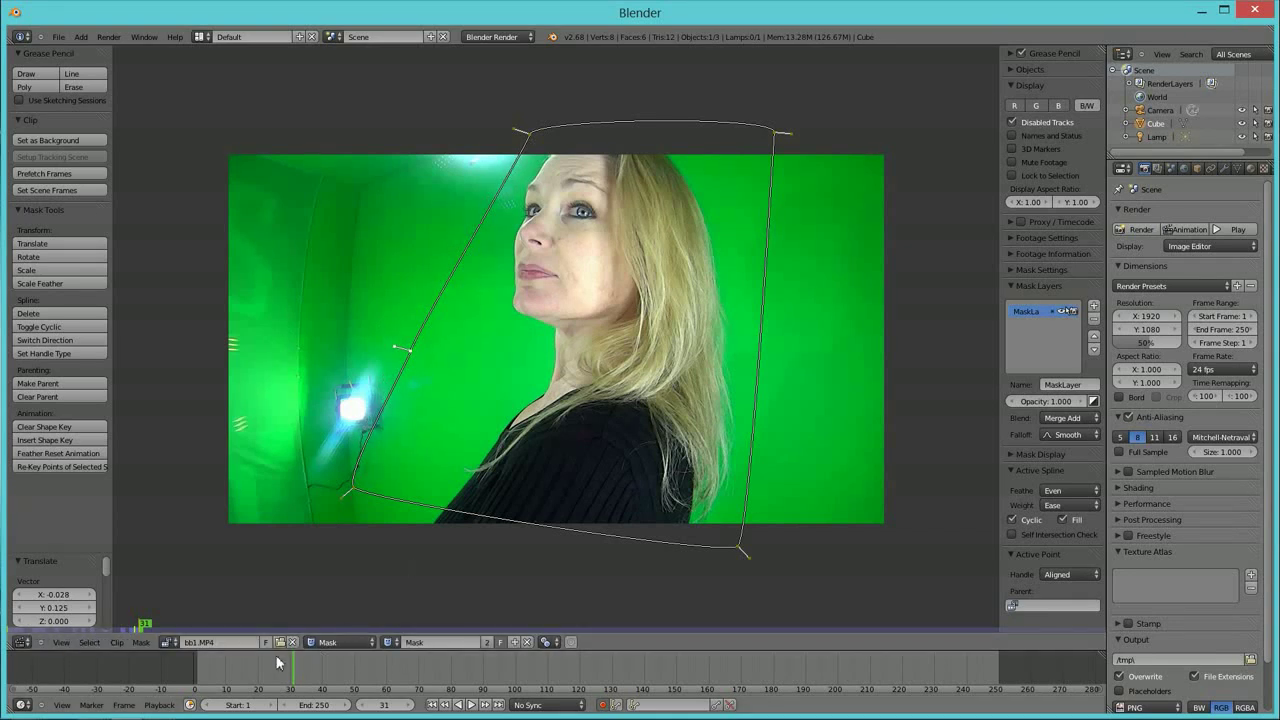
# At frame 76, move the mask's lower-left point back below the footage, and scrub to frame 94 to check the mask.
pyautogui.moveTo(282, 665); pyautogui.dragTo(438, 716)
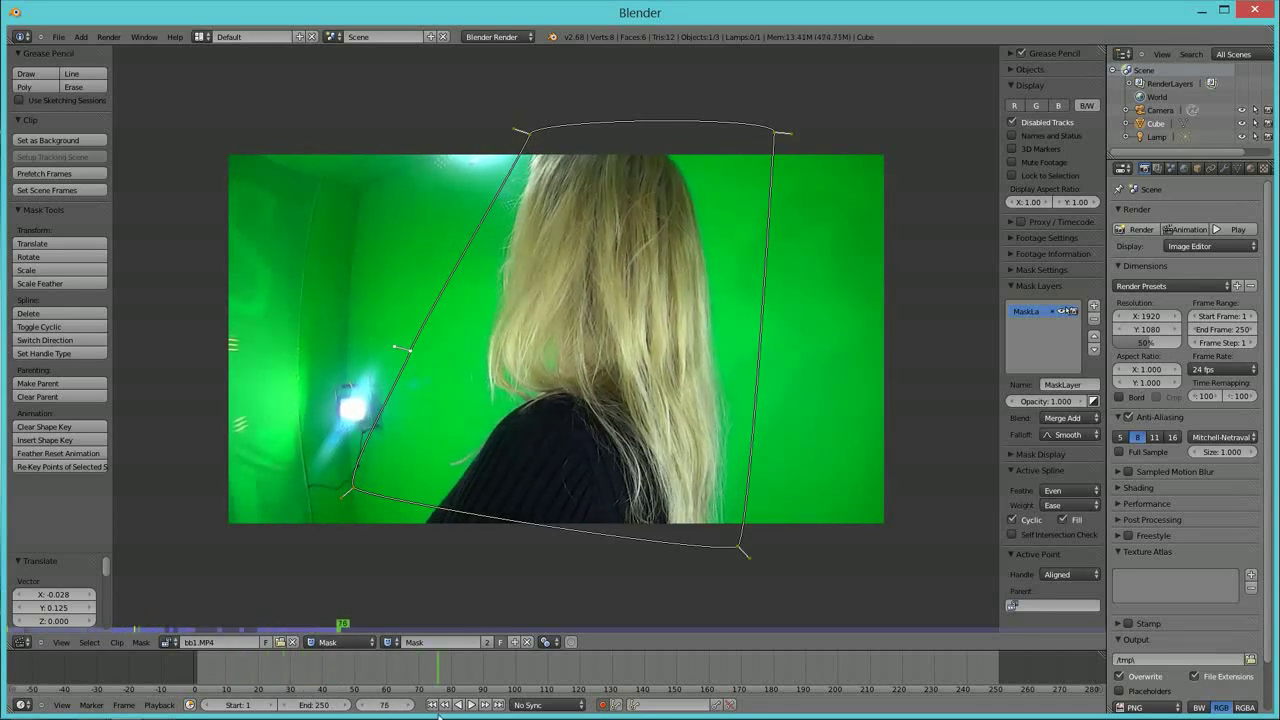
pyautogui.rightClick(352, 492)
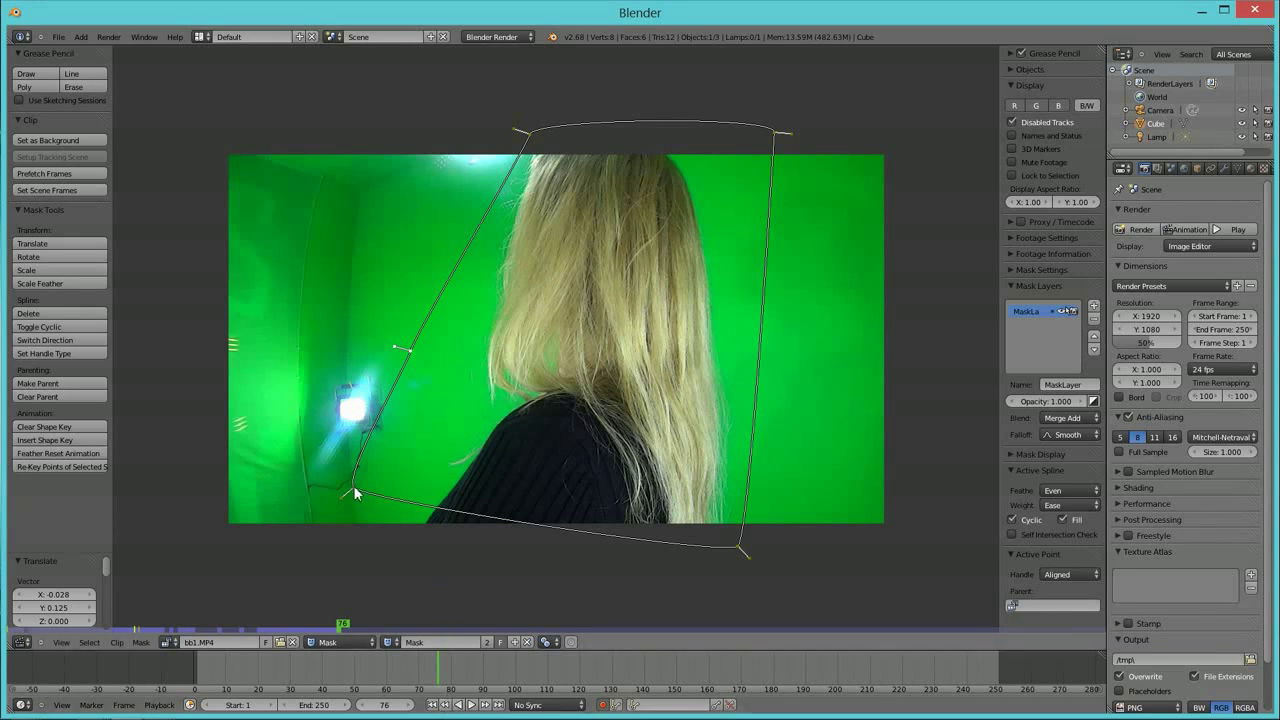
pyautogui.press('g')
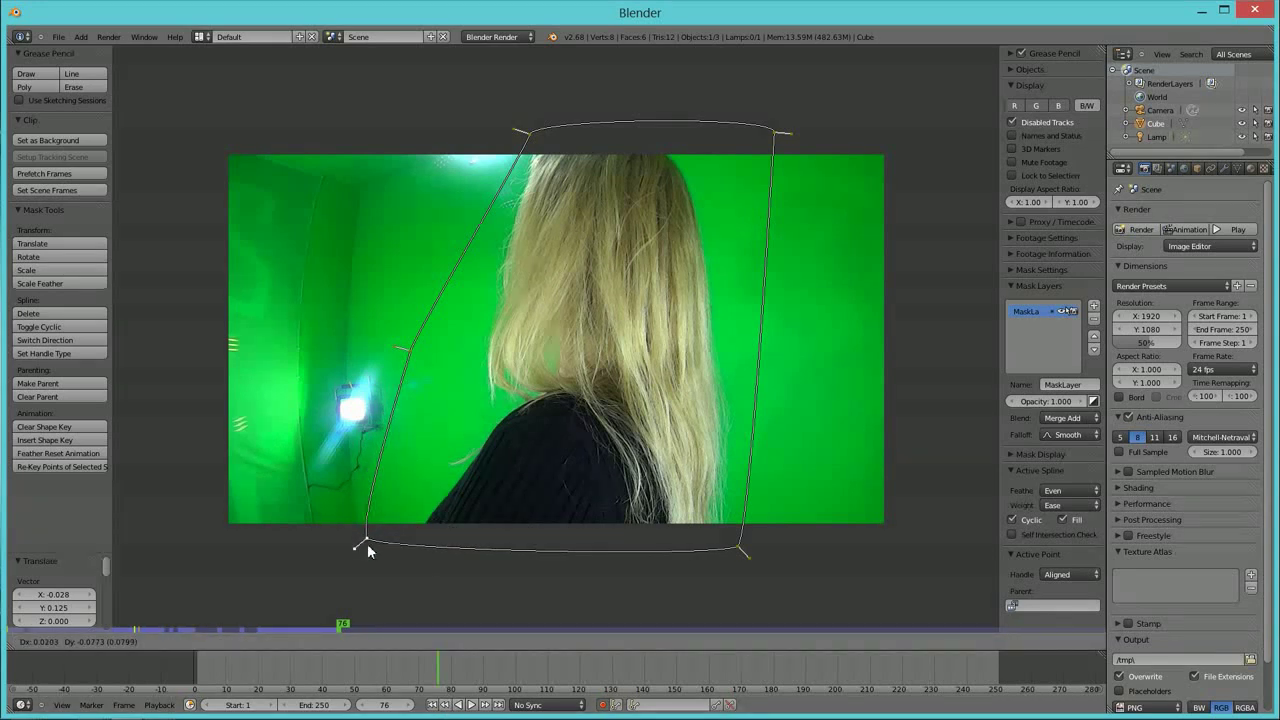
pyautogui.click(368, 550)
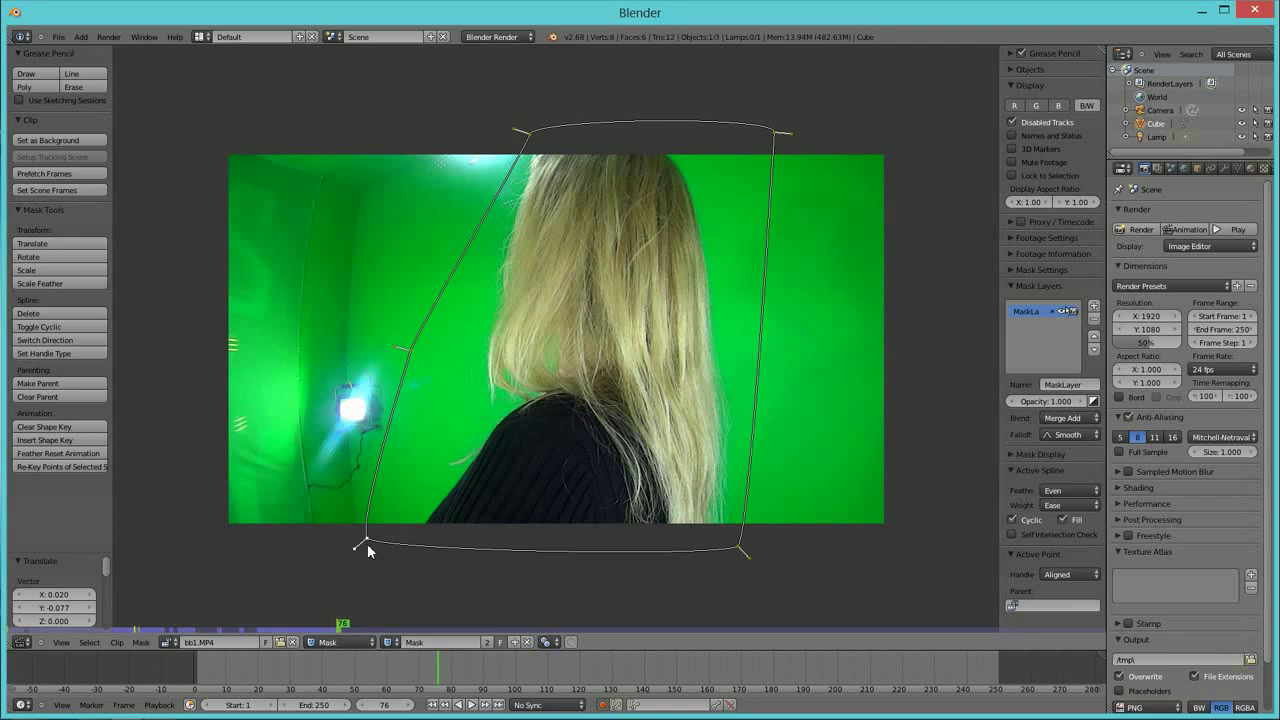
pyautogui.moveTo(440, 672); pyautogui.dragTo(497, 707)
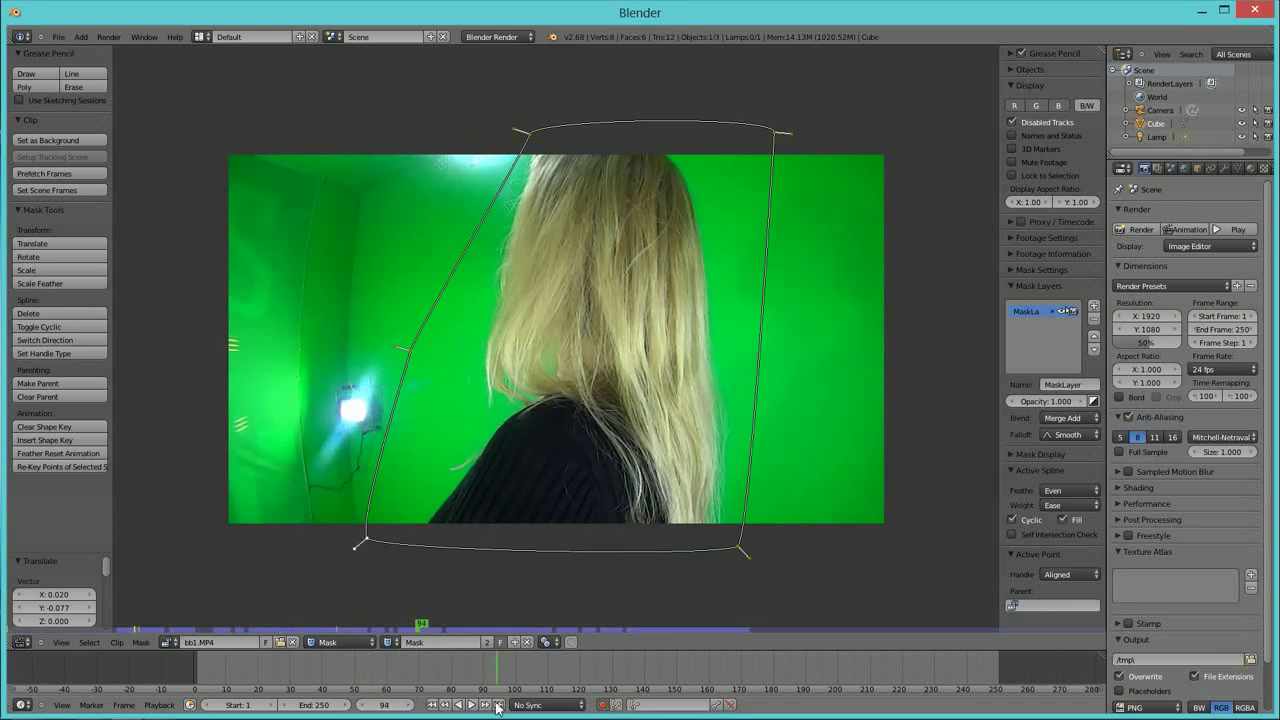
pyautogui.rightClick(497, 707)
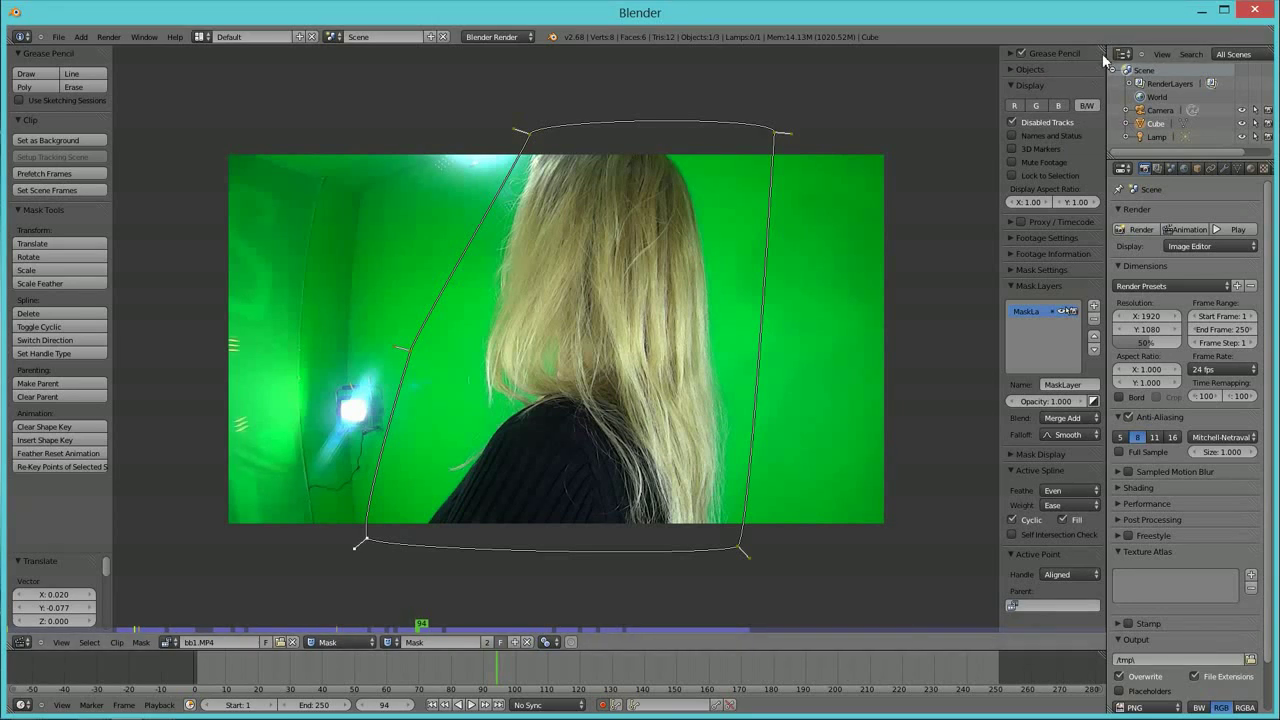
# Split the clip editor horizontally, change the upper area to the Node Editor, and enable Use Nodes and Backdrop.
pyautogui.moveTo(1101, 46); pyautogui.dragTo(1002, 403)
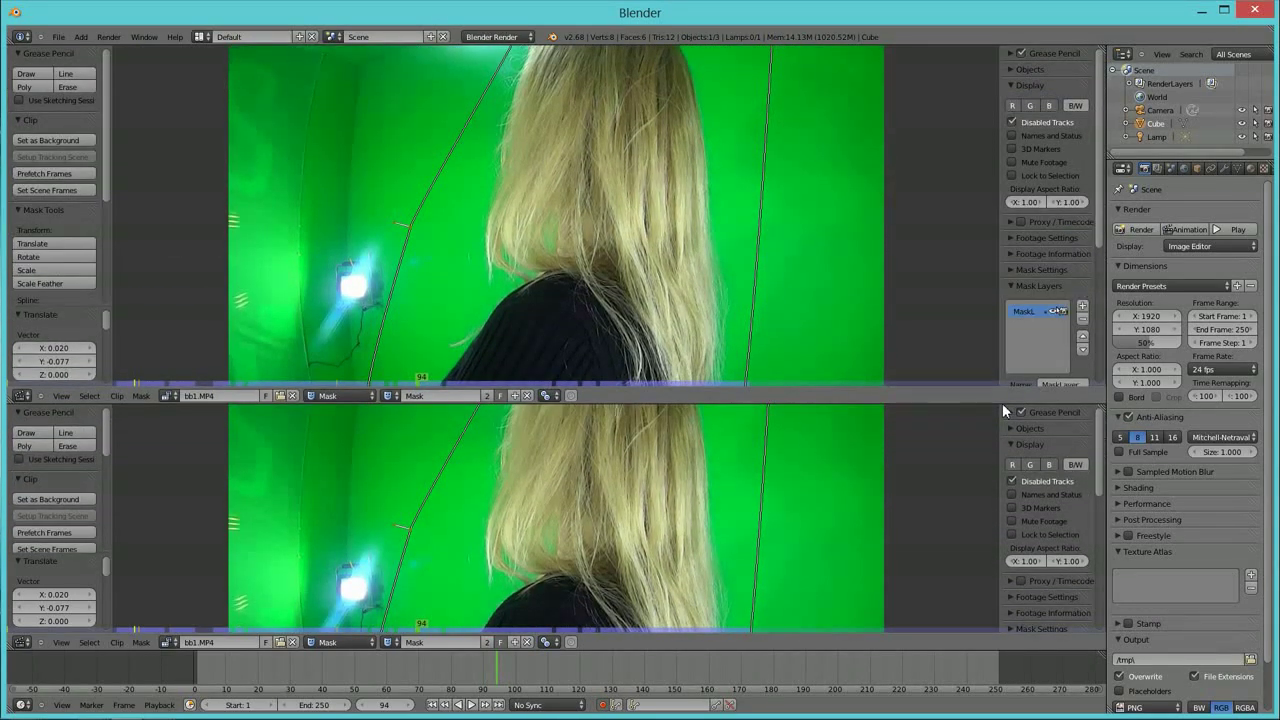
pyautogui.click(23, 402)
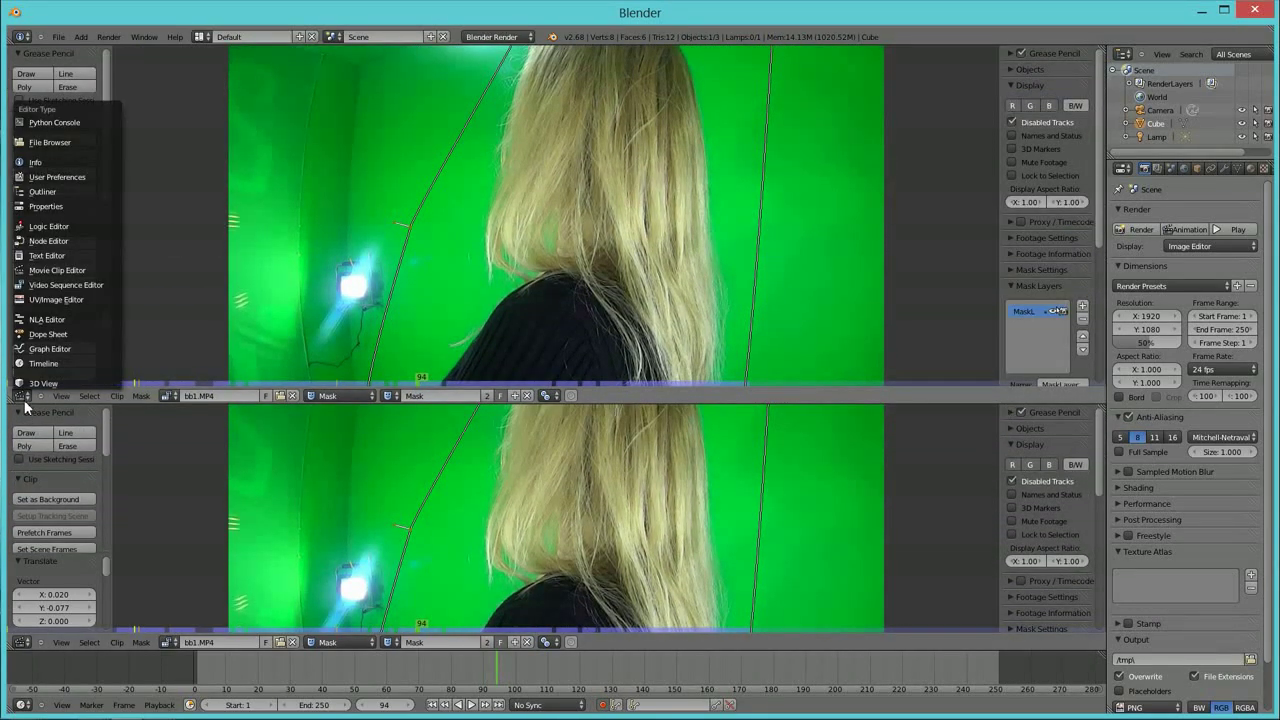
pyautogui.press('Escape')
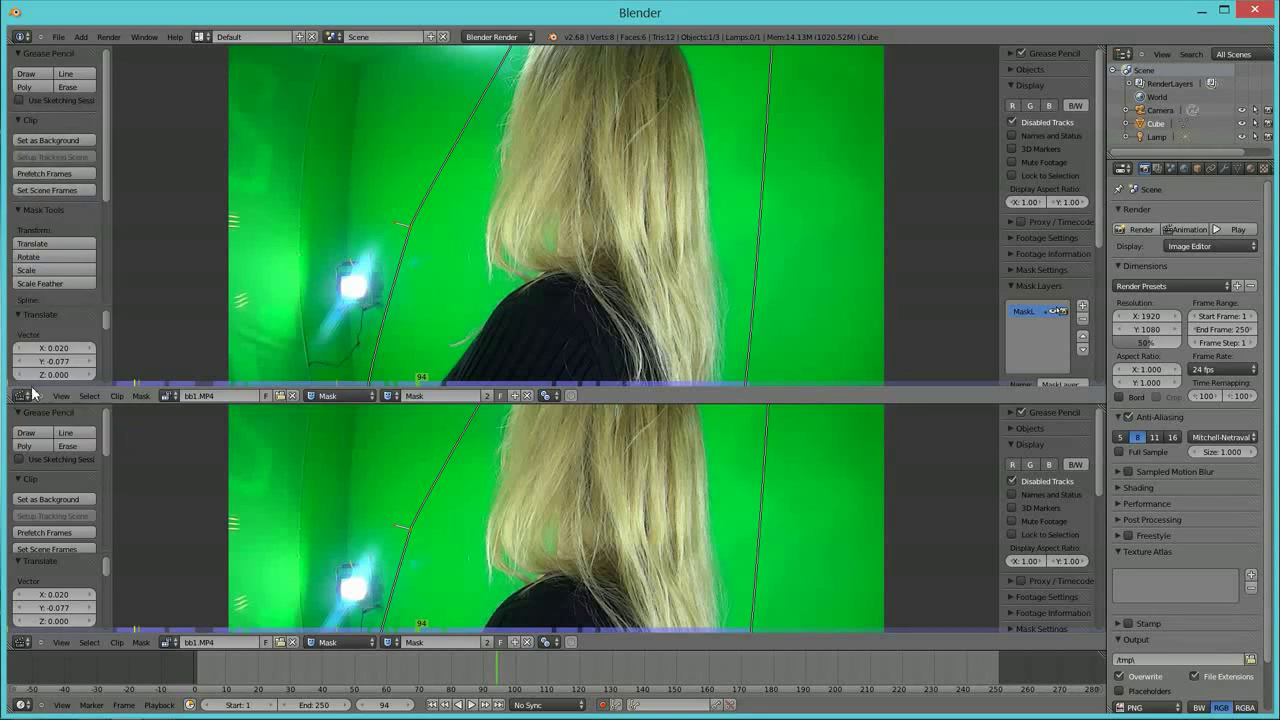
pyautogui.click(27, 401)
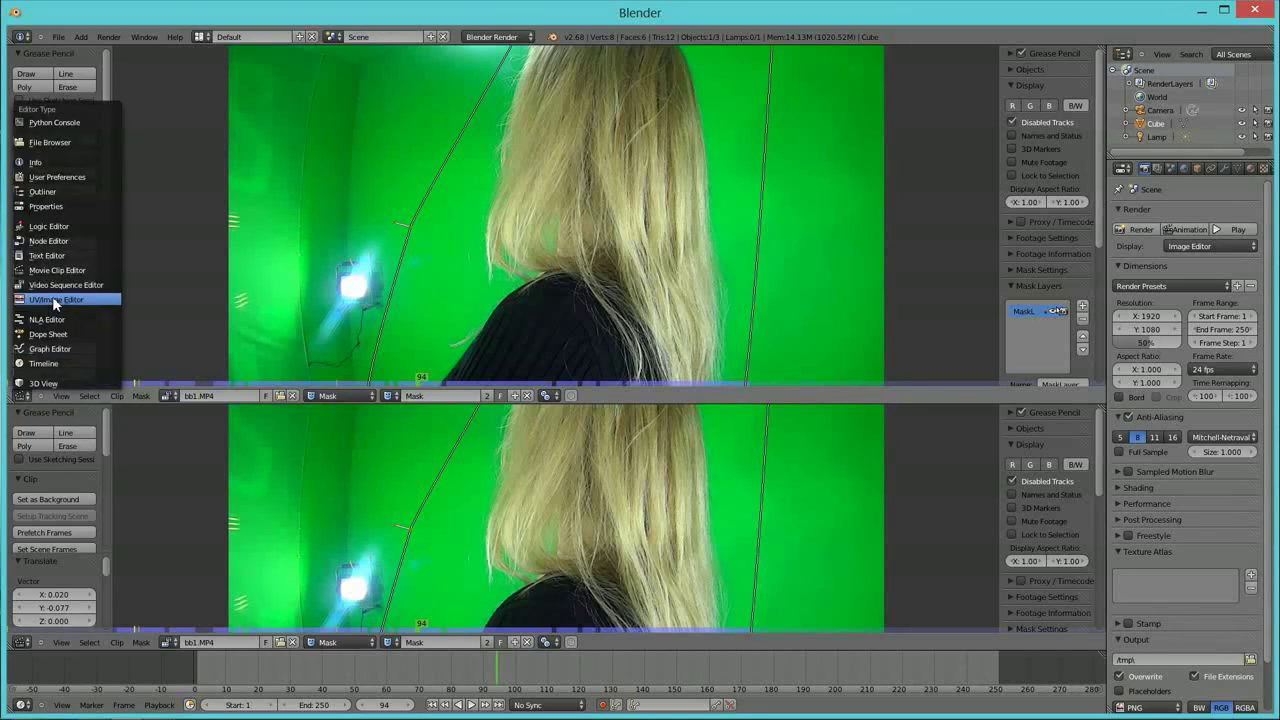
pyautogui.click(49, 240)
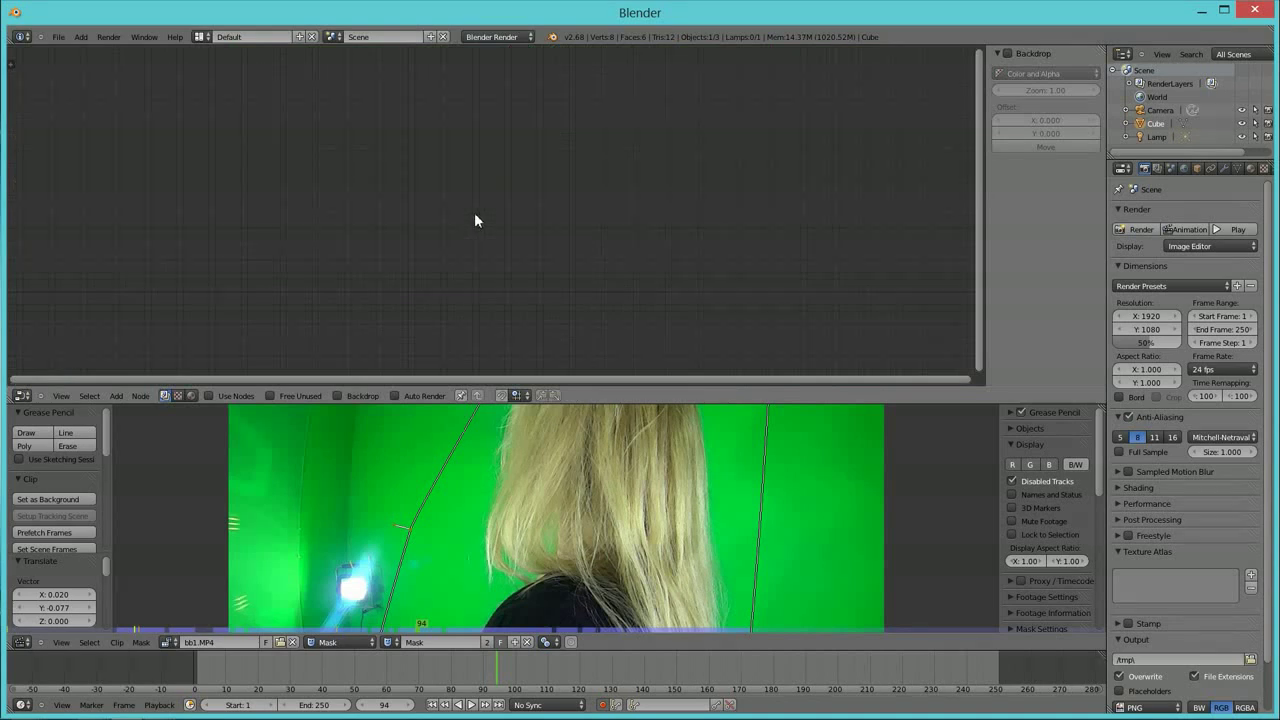
pyautogui.click(209, 396)
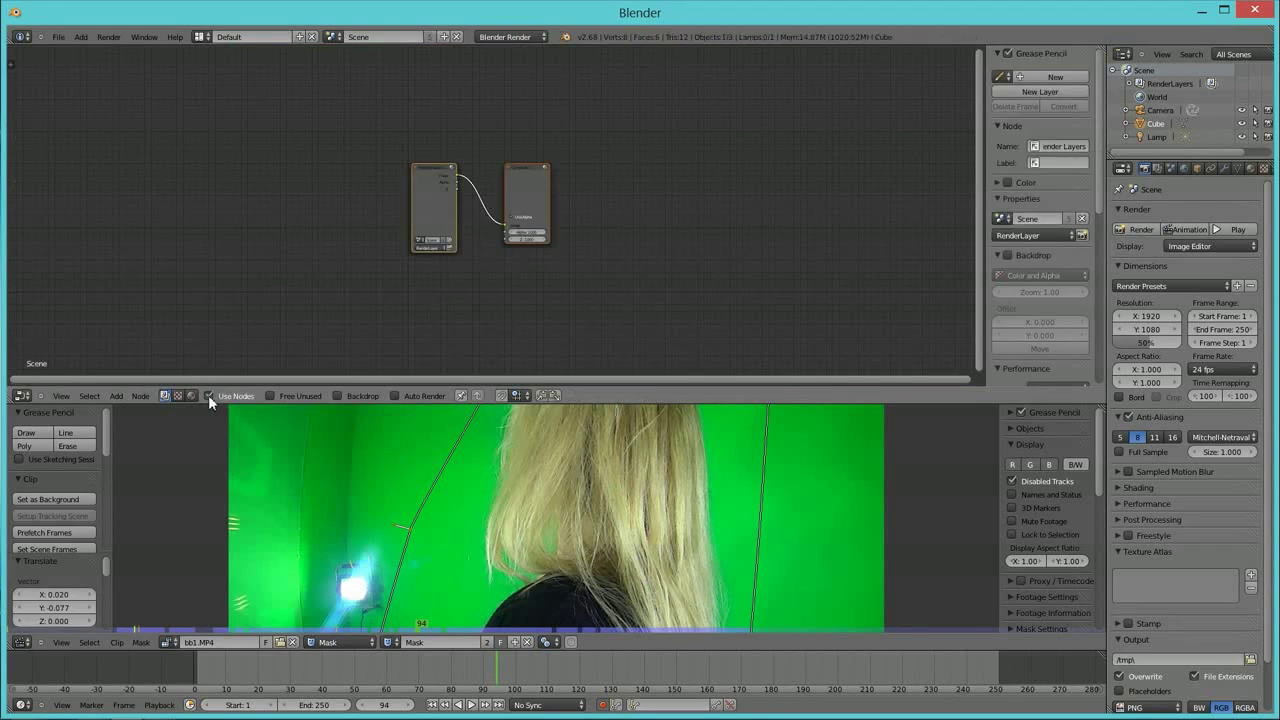
pyautogui.click(337, 396)
# Delete the Render Layers node and move the Composite node to the upper-right end of the node canvas.
pyautogui.moveTo(434, 203); pyautogui.dragTo(349, 207)
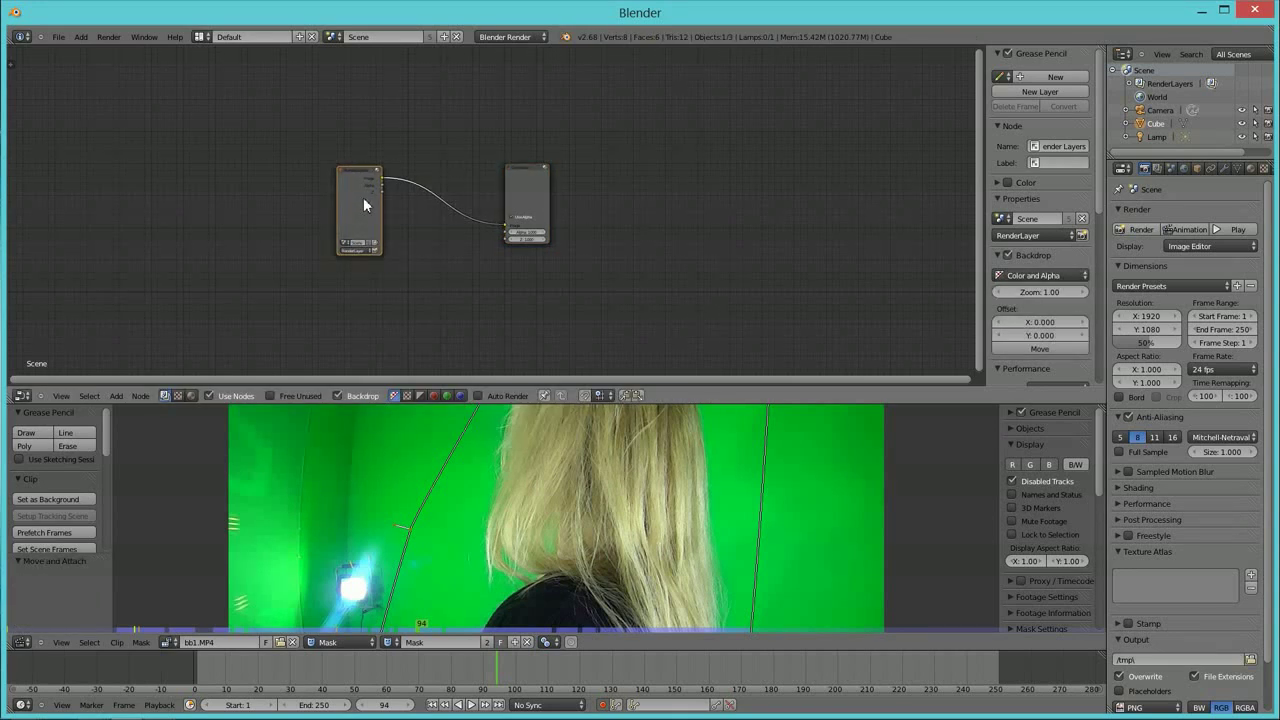
pyautogui.press('x')
pyautogui.moveTo(525, 188); pyautogui.dragTo(895, 106)
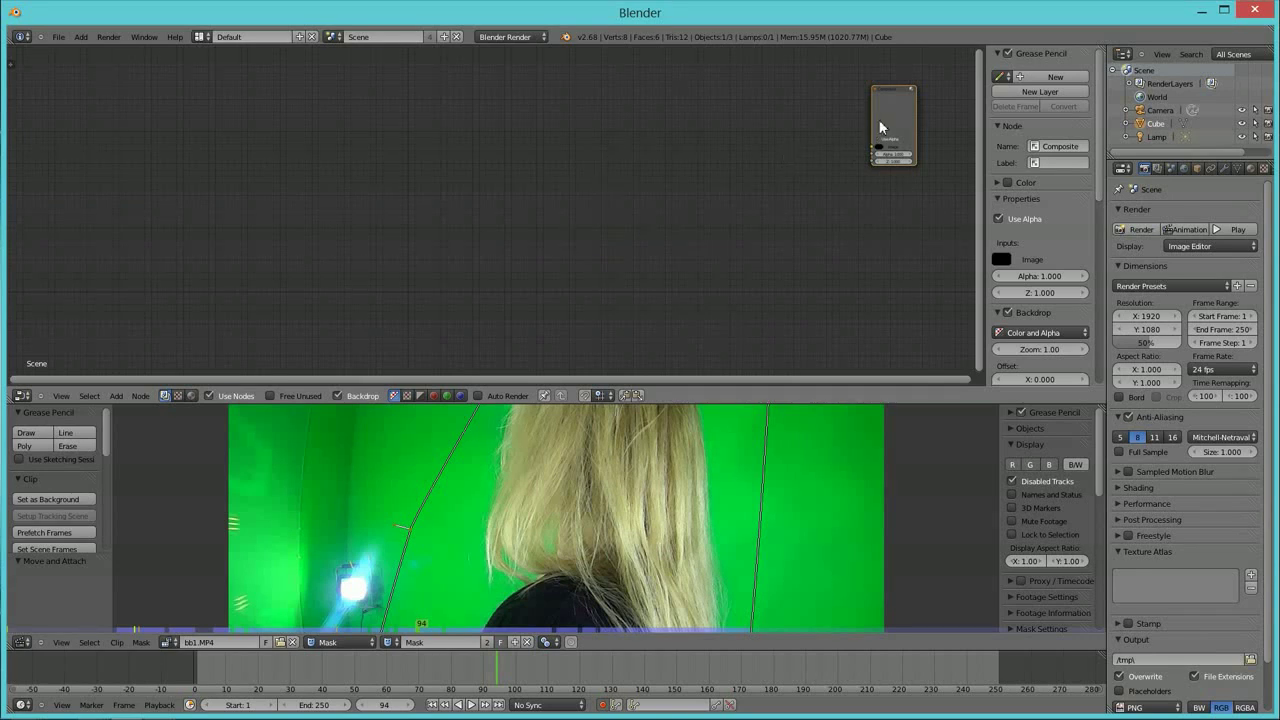
# Add a Viewer output node and place it below the Composite node.
pyautogui.click(116, 395)
pyautogui.moveTo(131, 358)
pyautogui.click(199, 371)
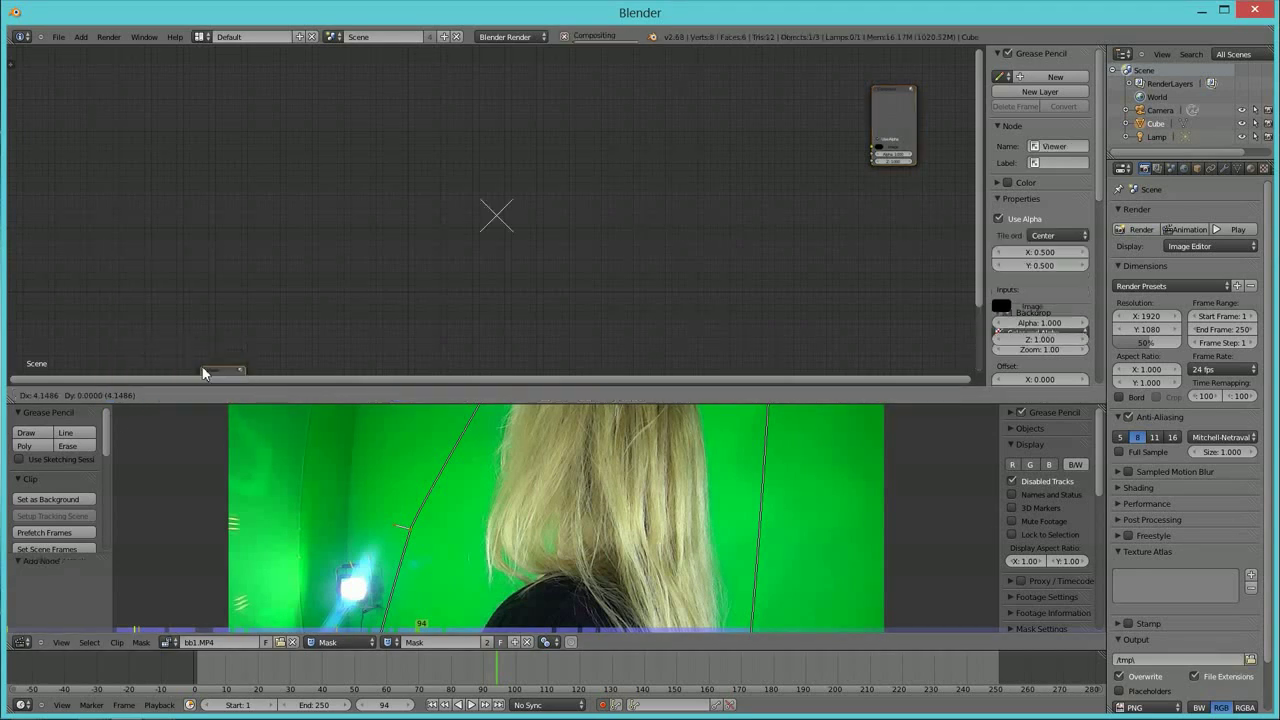
pyautogui.click(886, 230)
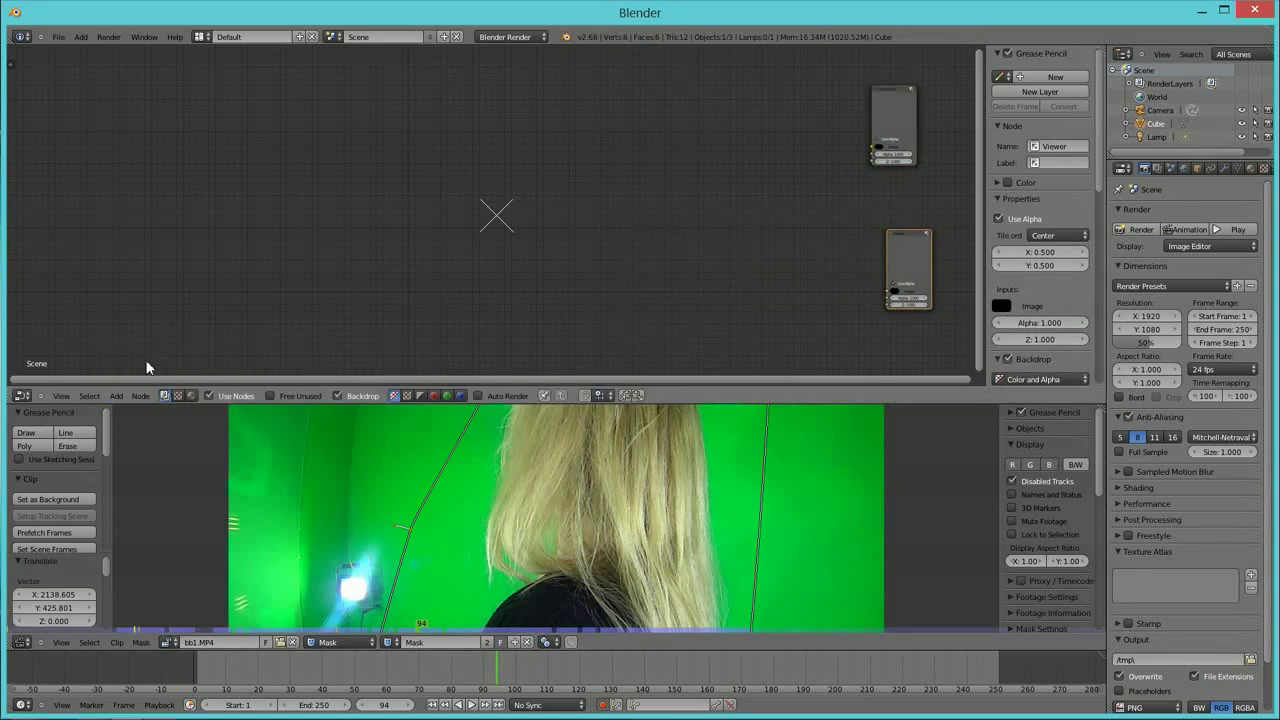
# Add a Movie Clip input node at the upper-left of the node canvas and an Image input node below it.
pyautogui.click(116, 396)
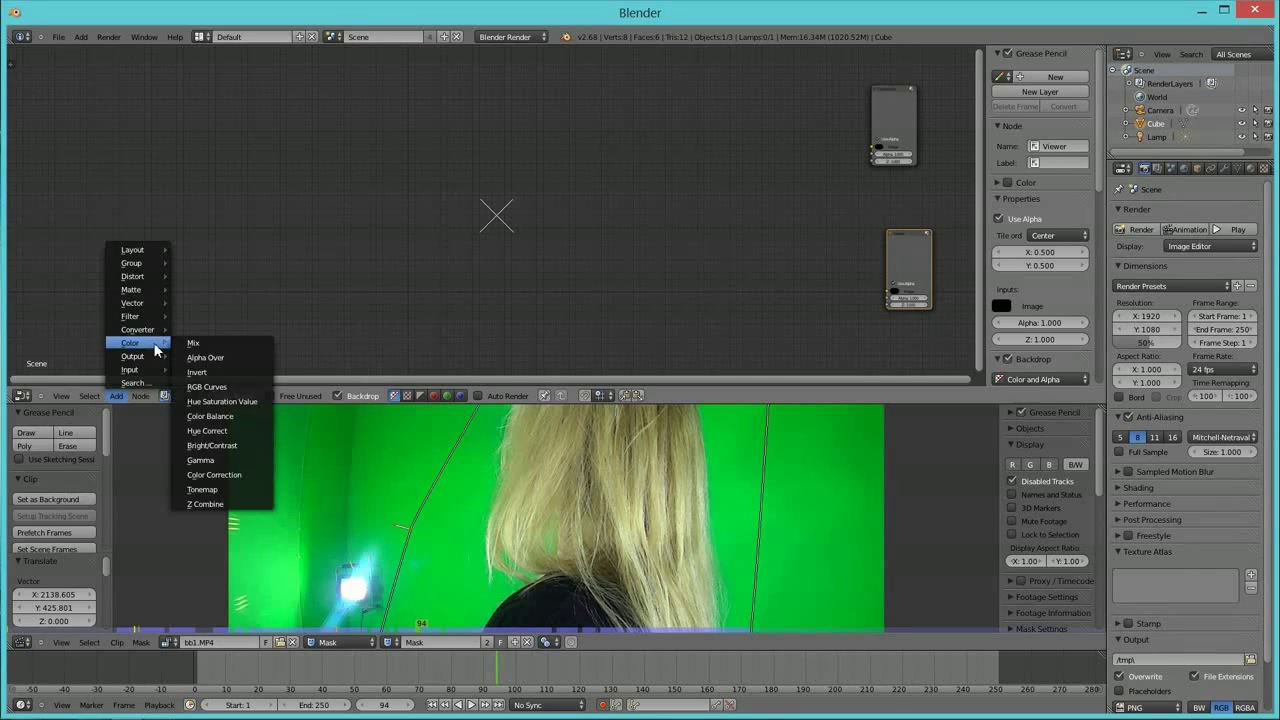
pyautogui.moveTo(150, 360)
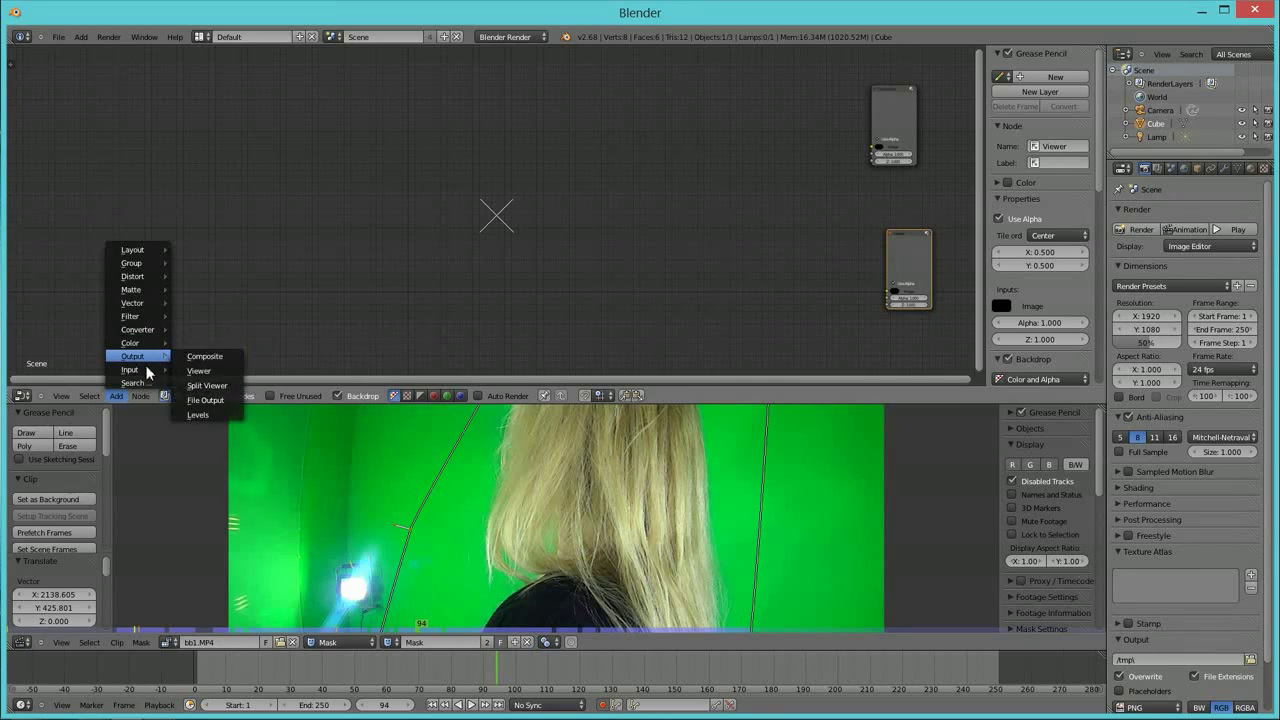
pyautogui.click(204, 398)
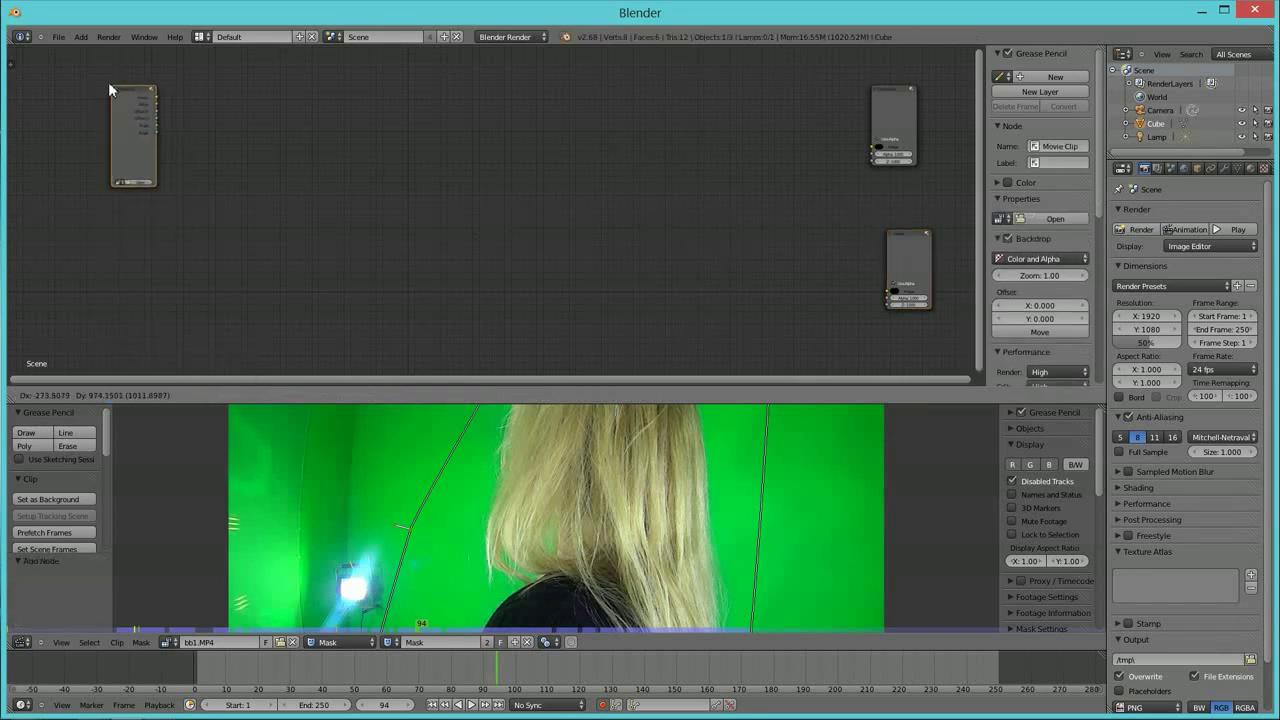
pyautogui.click(109, 100)
pyautogui.click(116, 396)
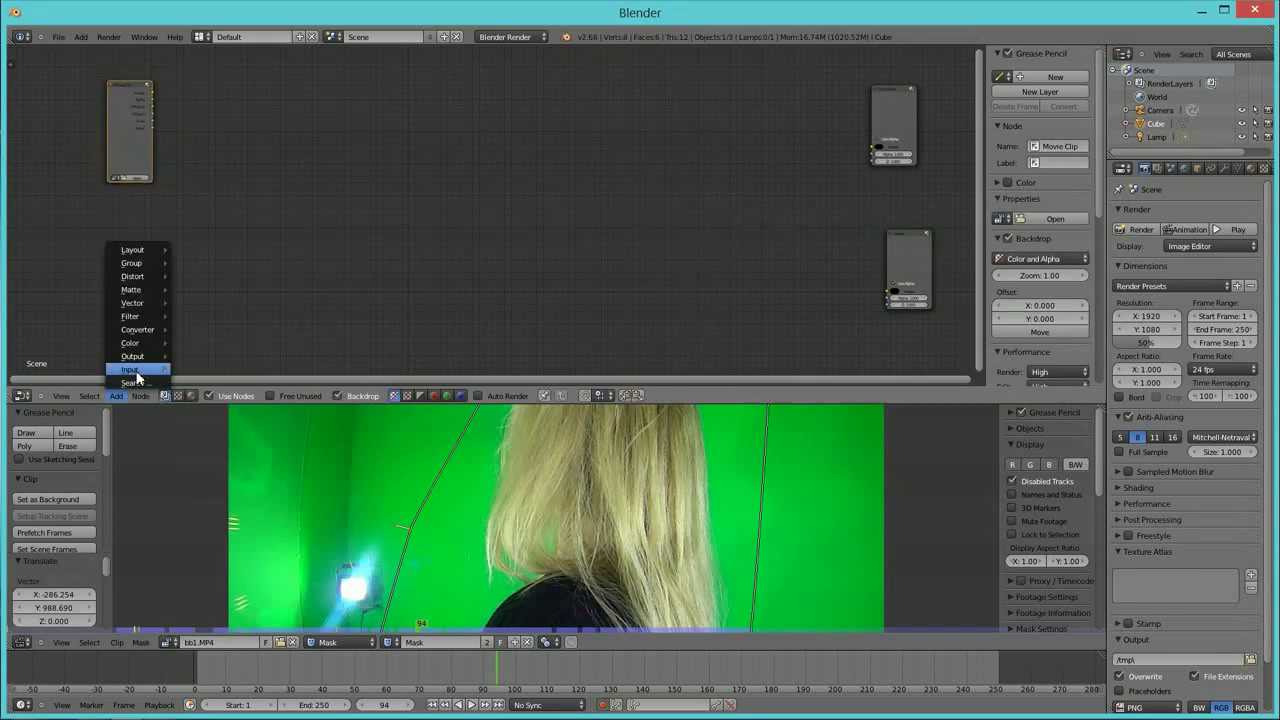
pyautogui.moveTo(137, 369)
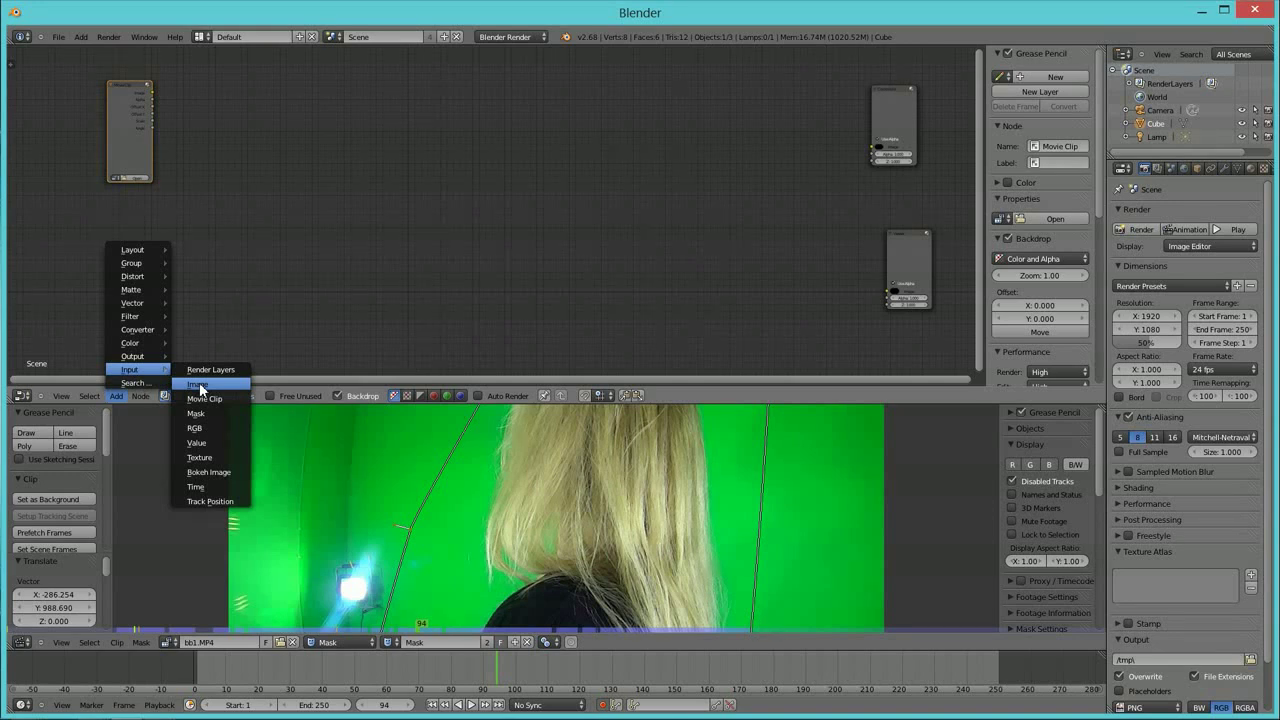
pyautogui.click(200, 389)
pyautogui.click(117, 259)
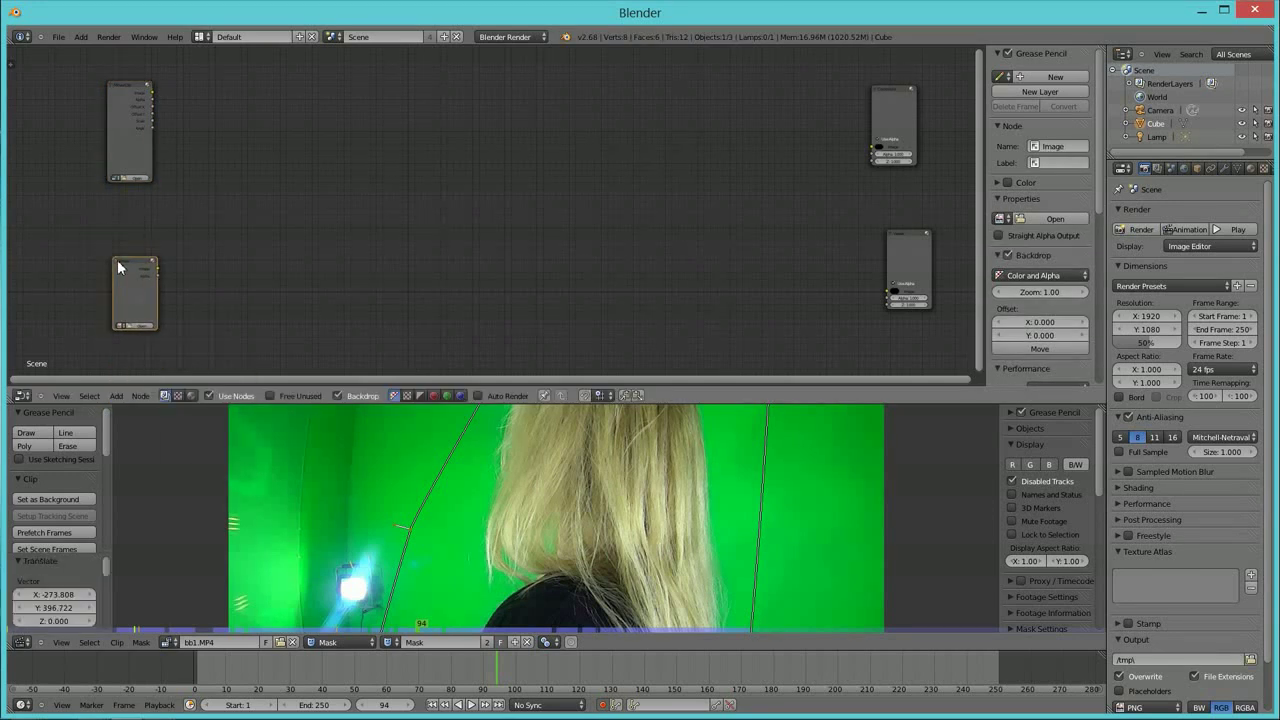
# Add two Scale nodes, one beside the Movie Clip node and one beside the Image node.
pyautogui.click(117, 395)
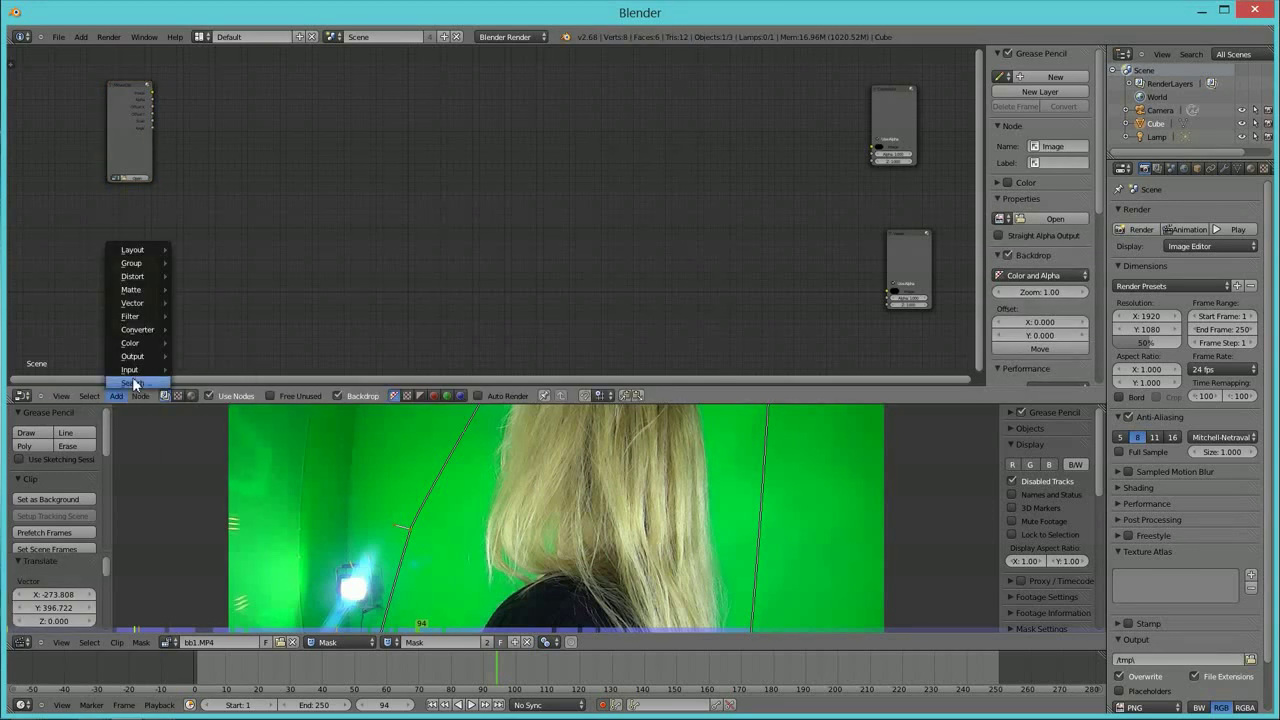
pyautogui.moveTo(145, 370)
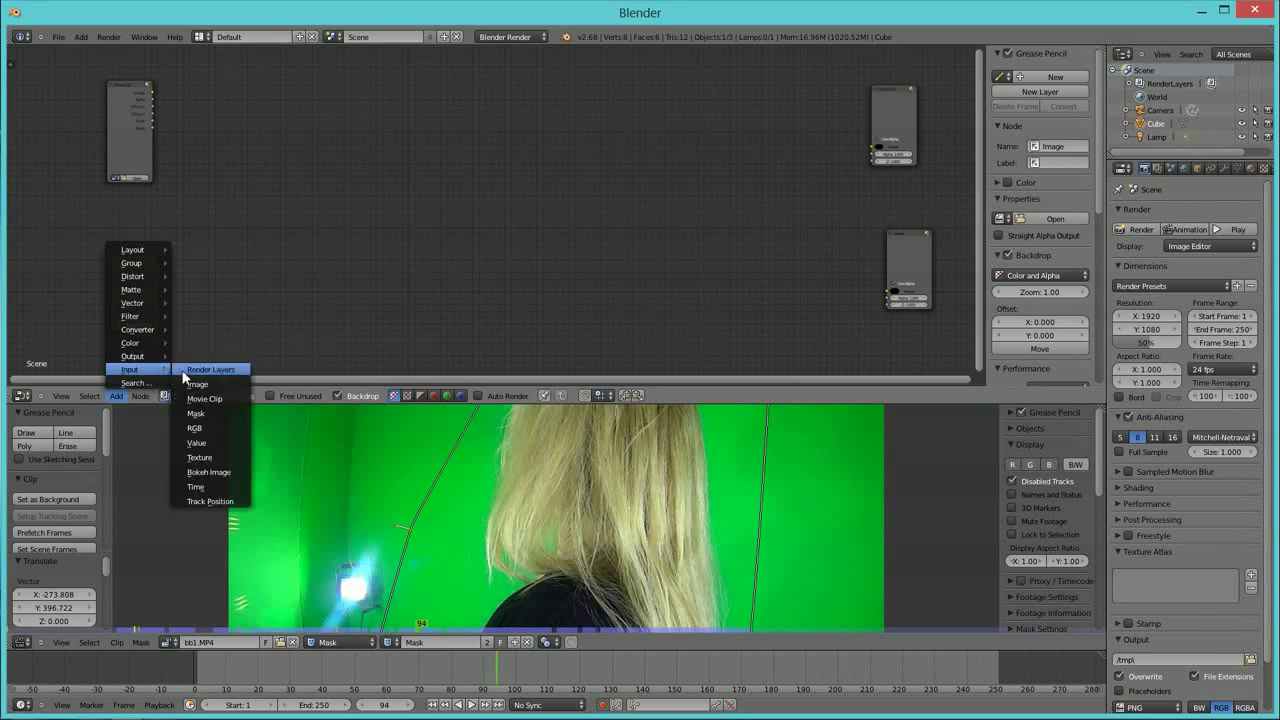
pyautogui.moveTo(137, 280)
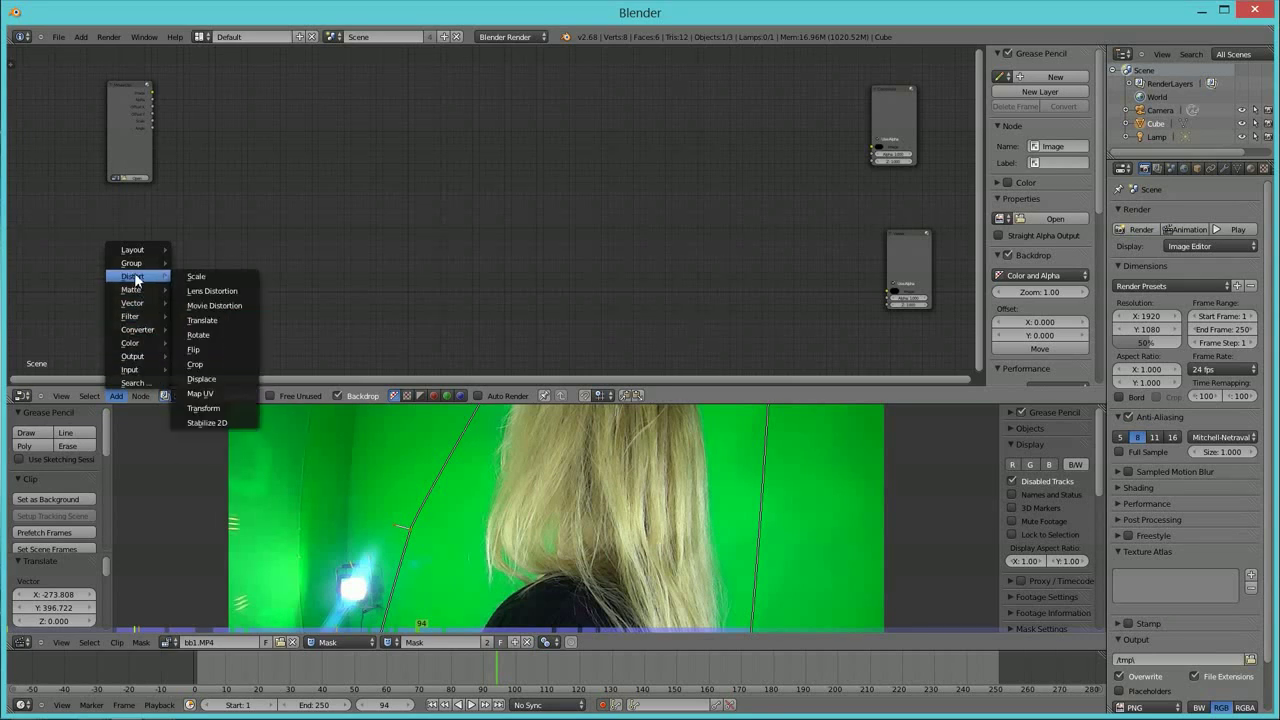
pyautogui.click(196, 276)
pyautogui.click(230, 108)
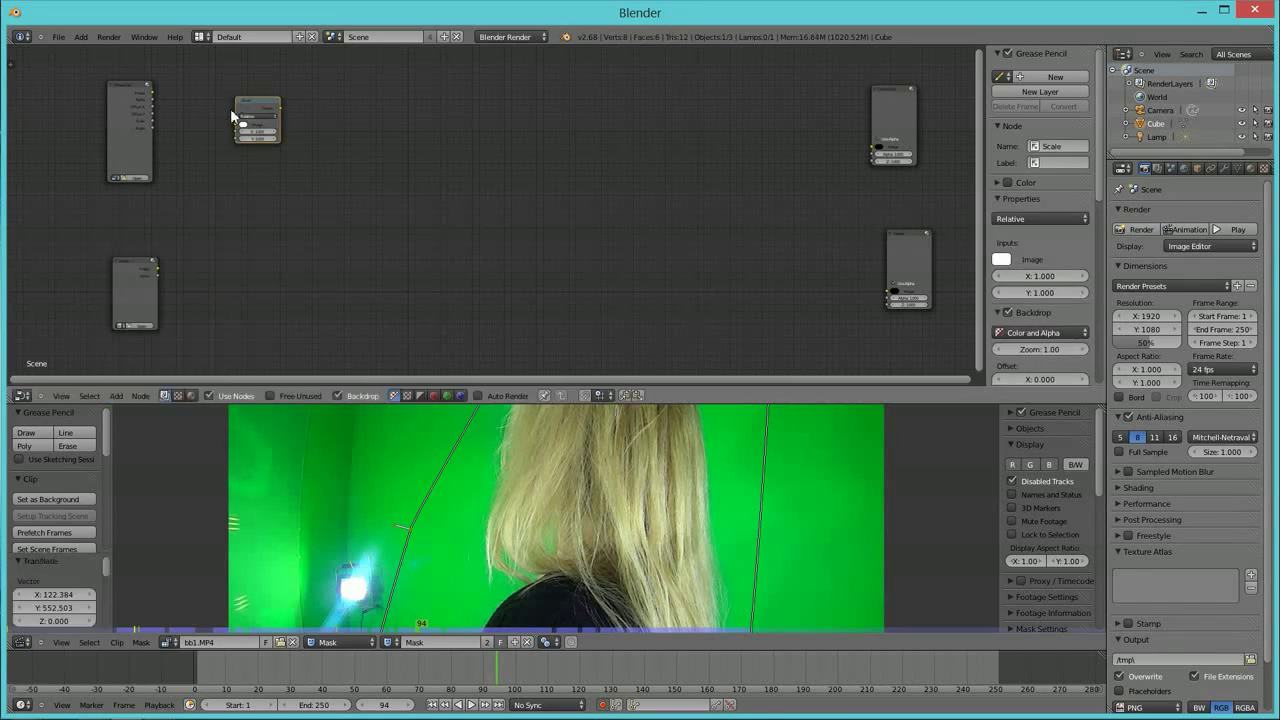
pyautogui.click(123, 393)
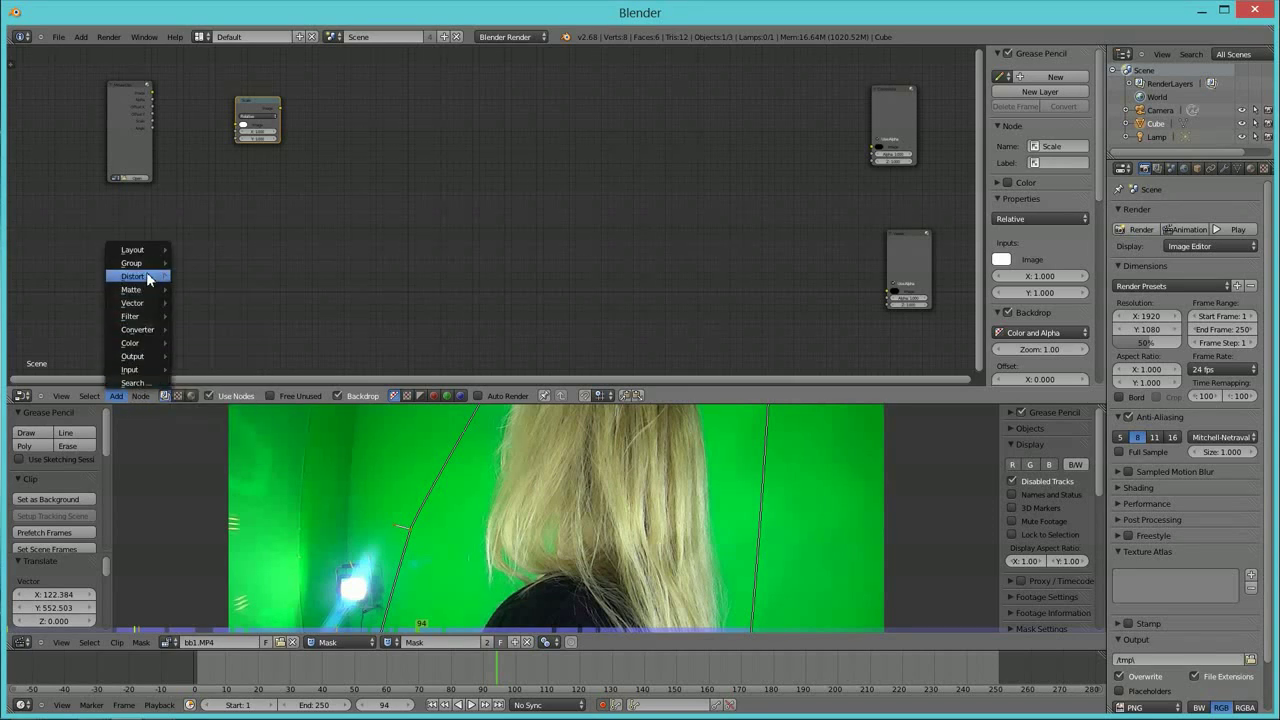
pyautogui.moveTo(147, 278)
pyautogui.click(196, 276)
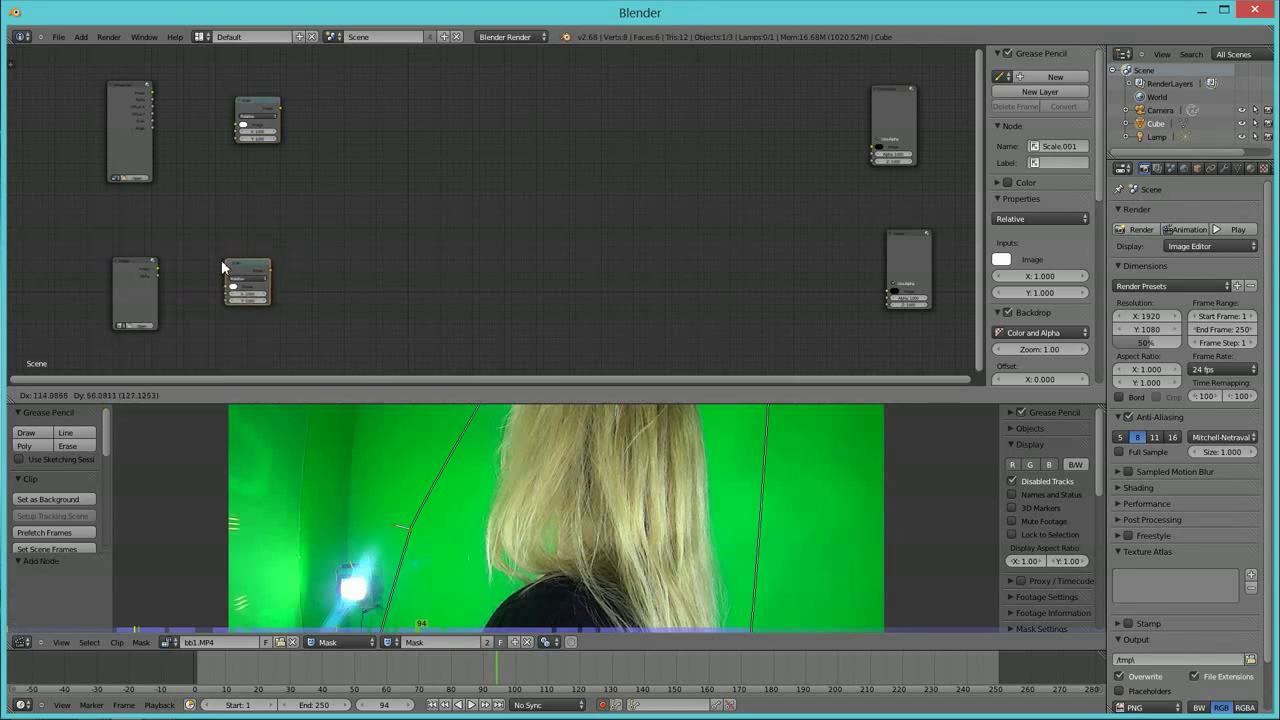
pyautogui.click(220, 264)
# Add a Keying matte node, place it after the Movie Clip's Scale node, and look over its settings.
pyautogui.click(118, 395)
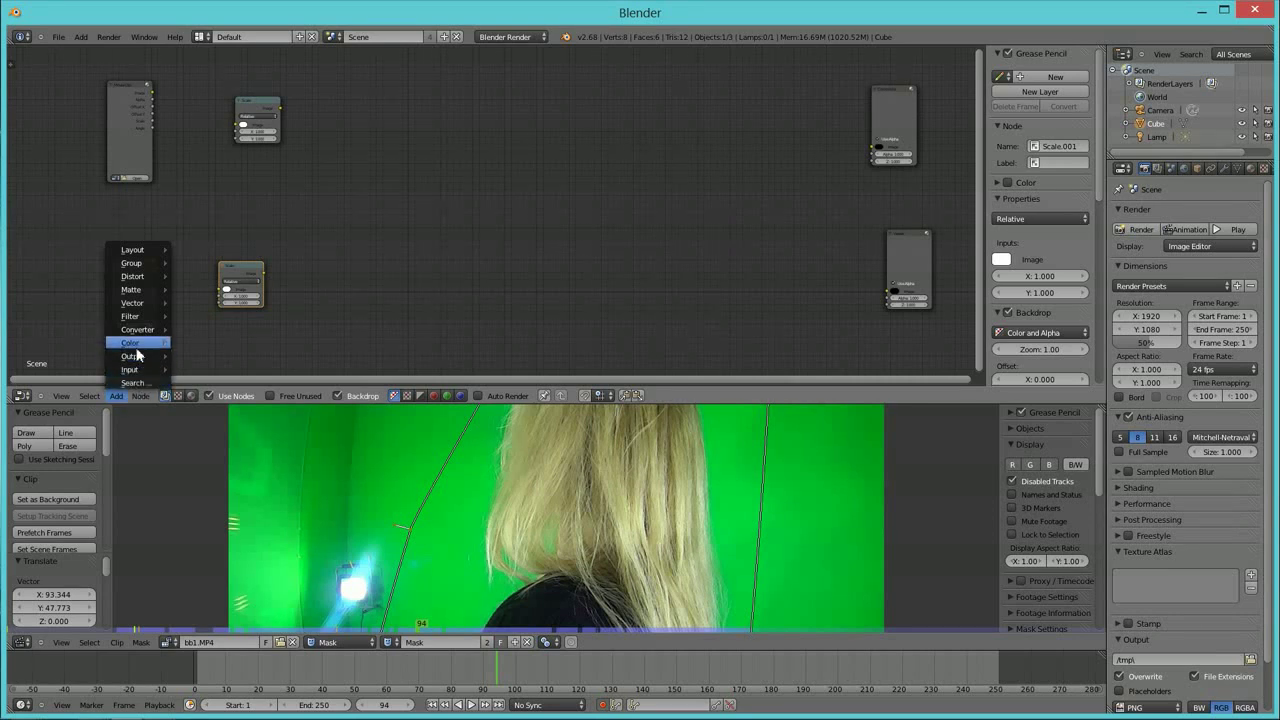
pyautogui.moveTo(137, 346)
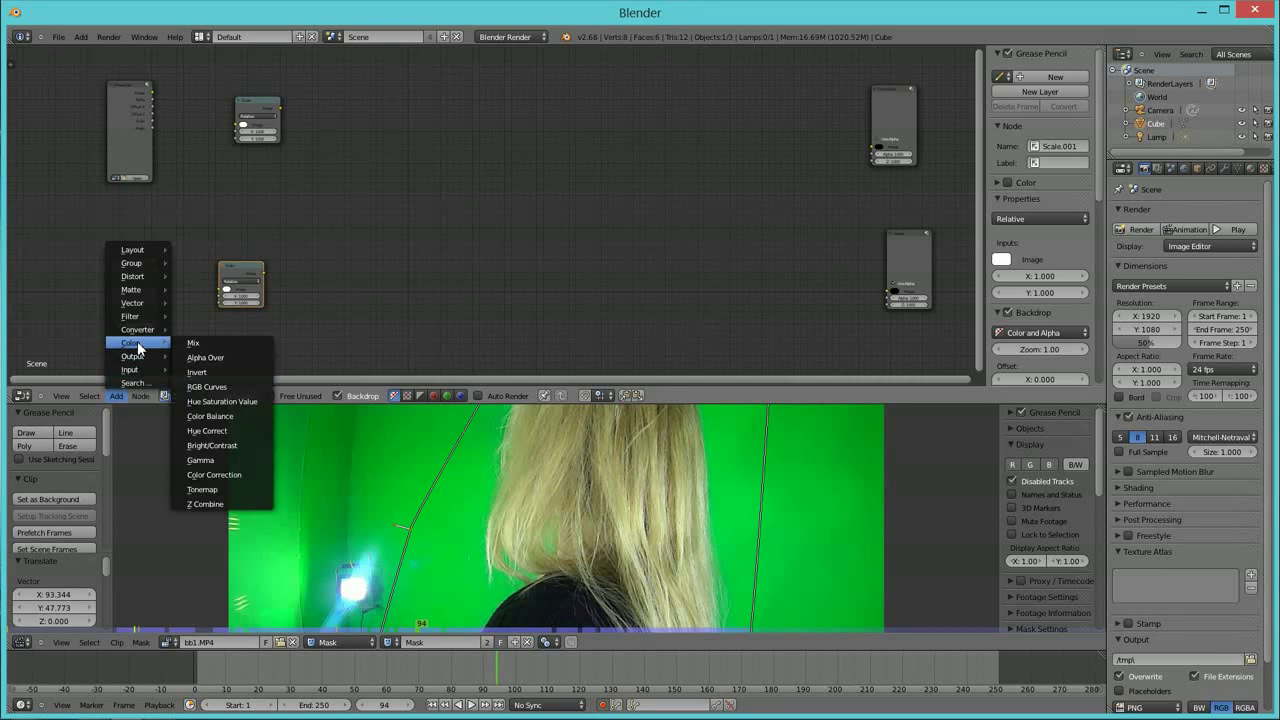
pyautogui.moveTo(138, 291)
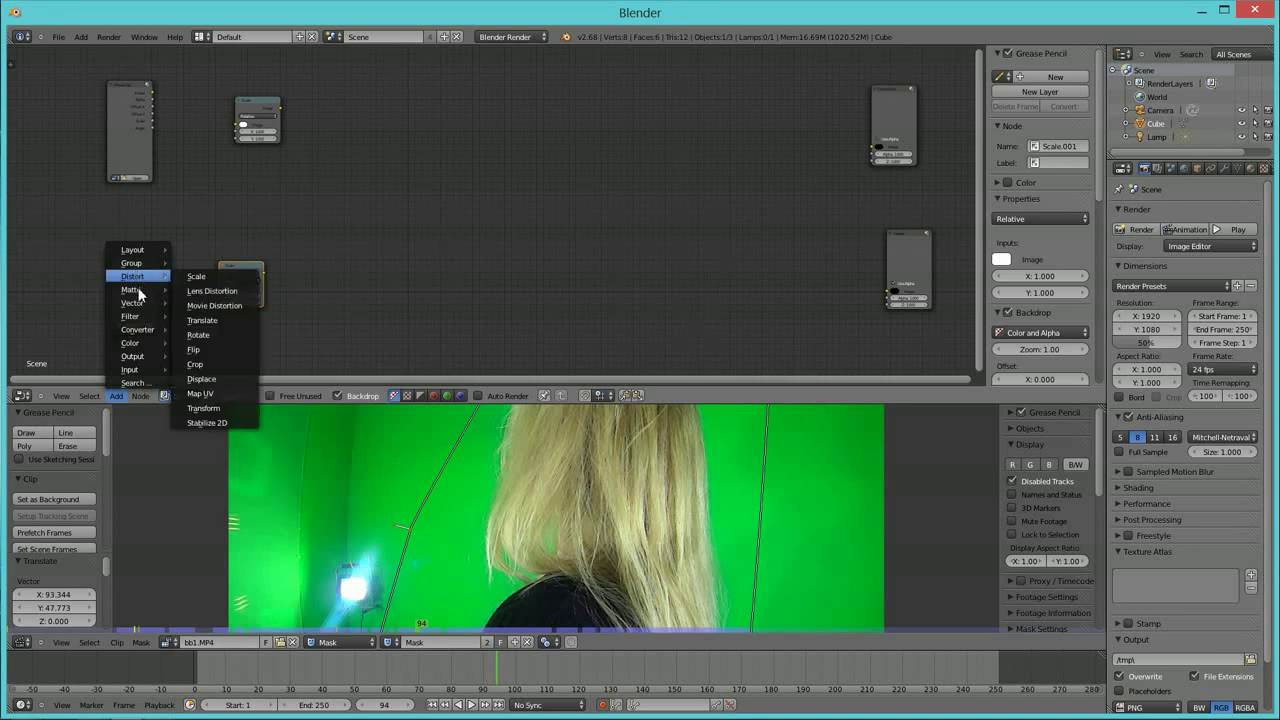
pyautogui.click(196, 290)
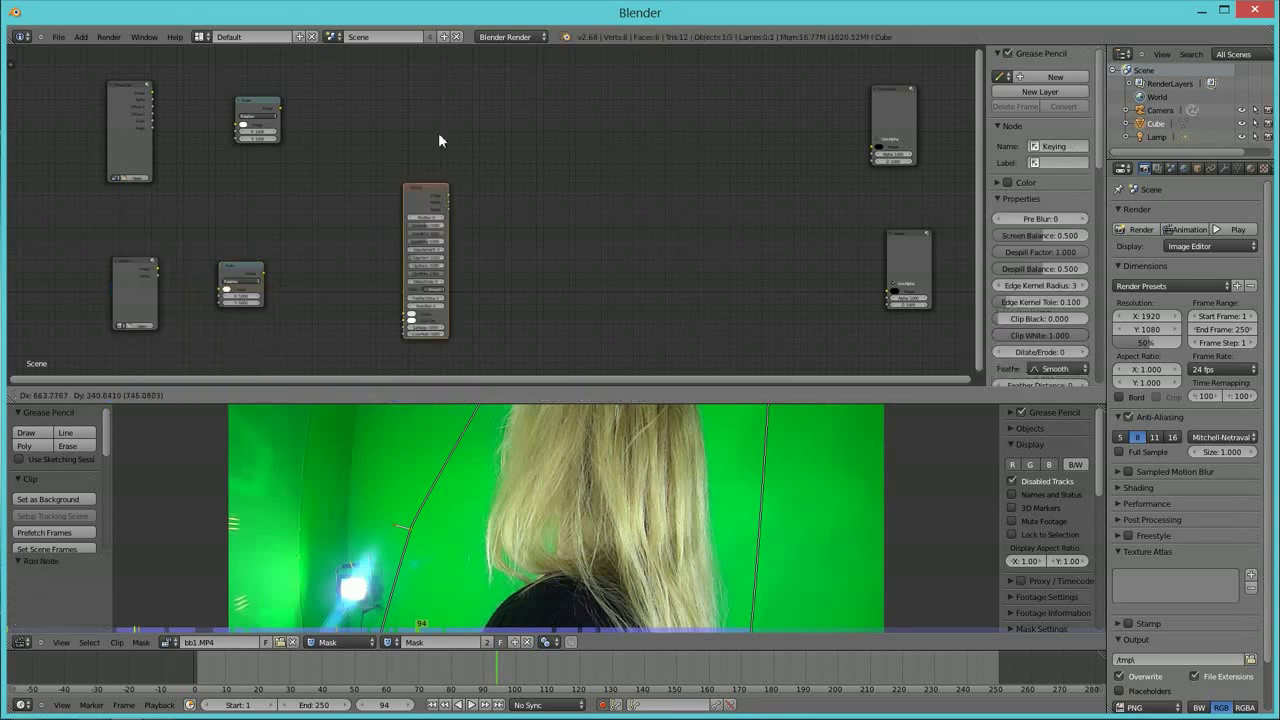
pyautogui.click(356, 84)
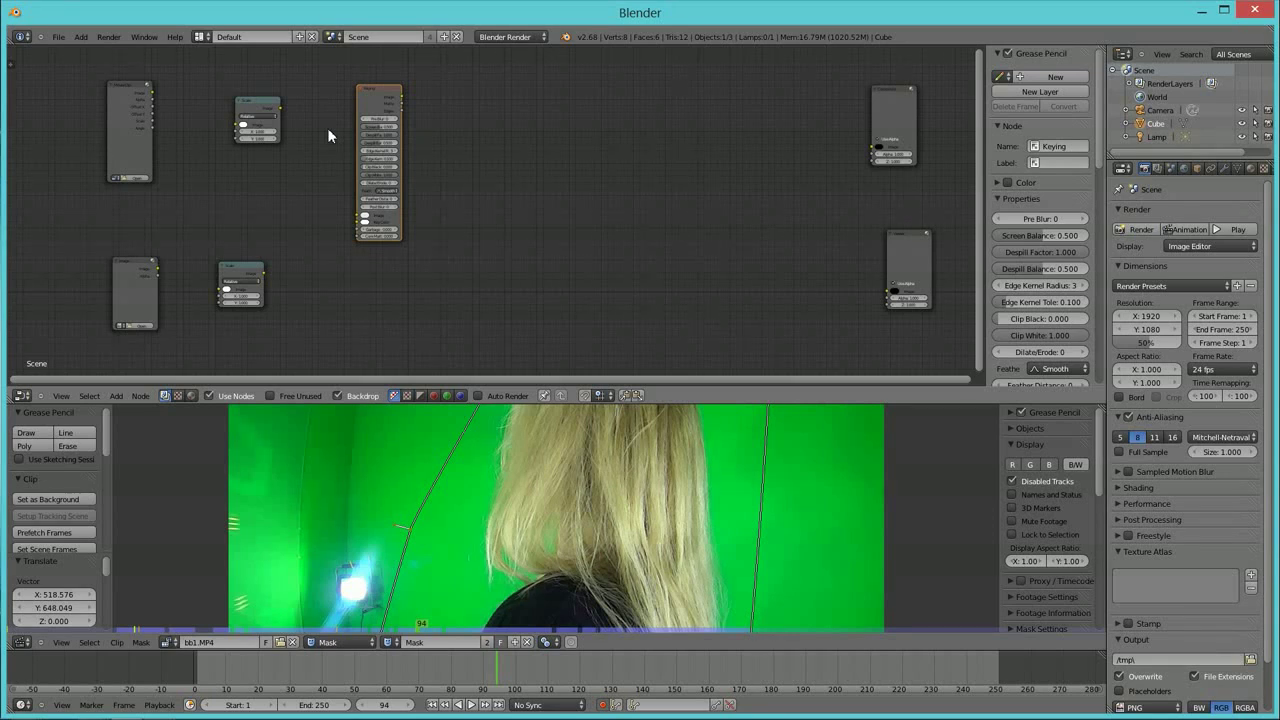
pyautogui.scroll(3, 354, 152)
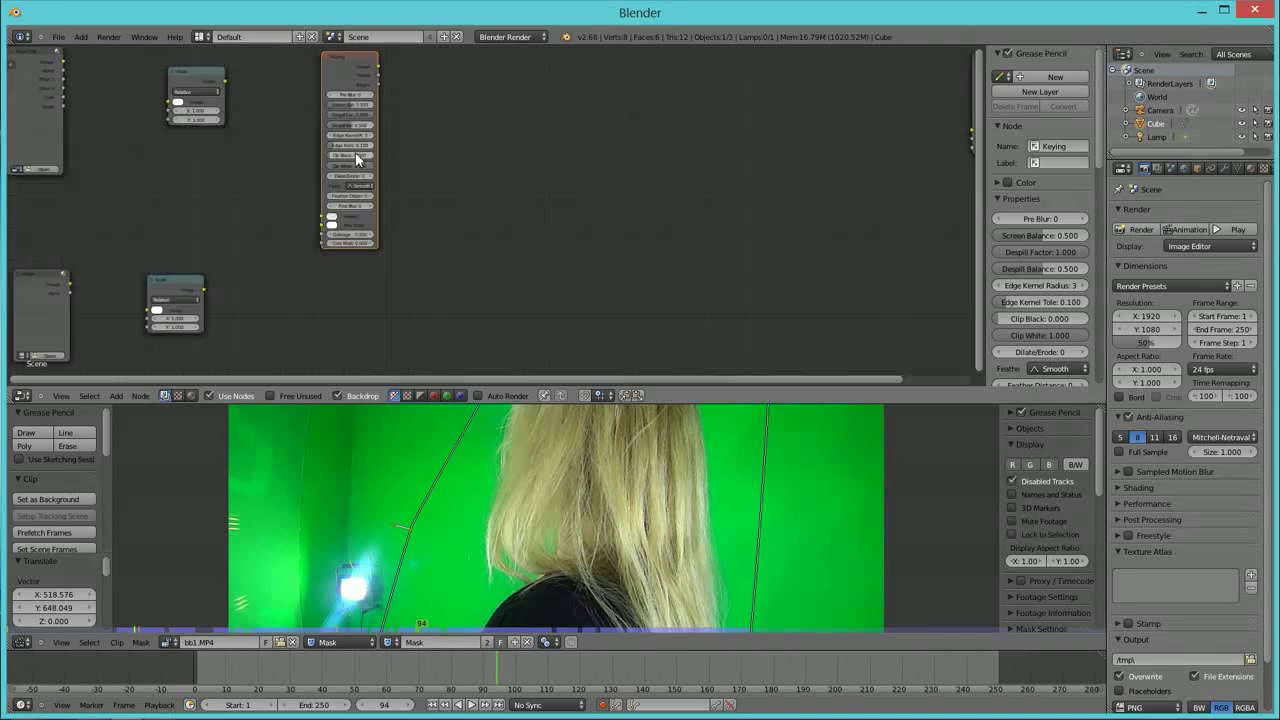
pyautogui.moveTo(363, 129); pyautogui.dragTo(442, 248, button='middle')
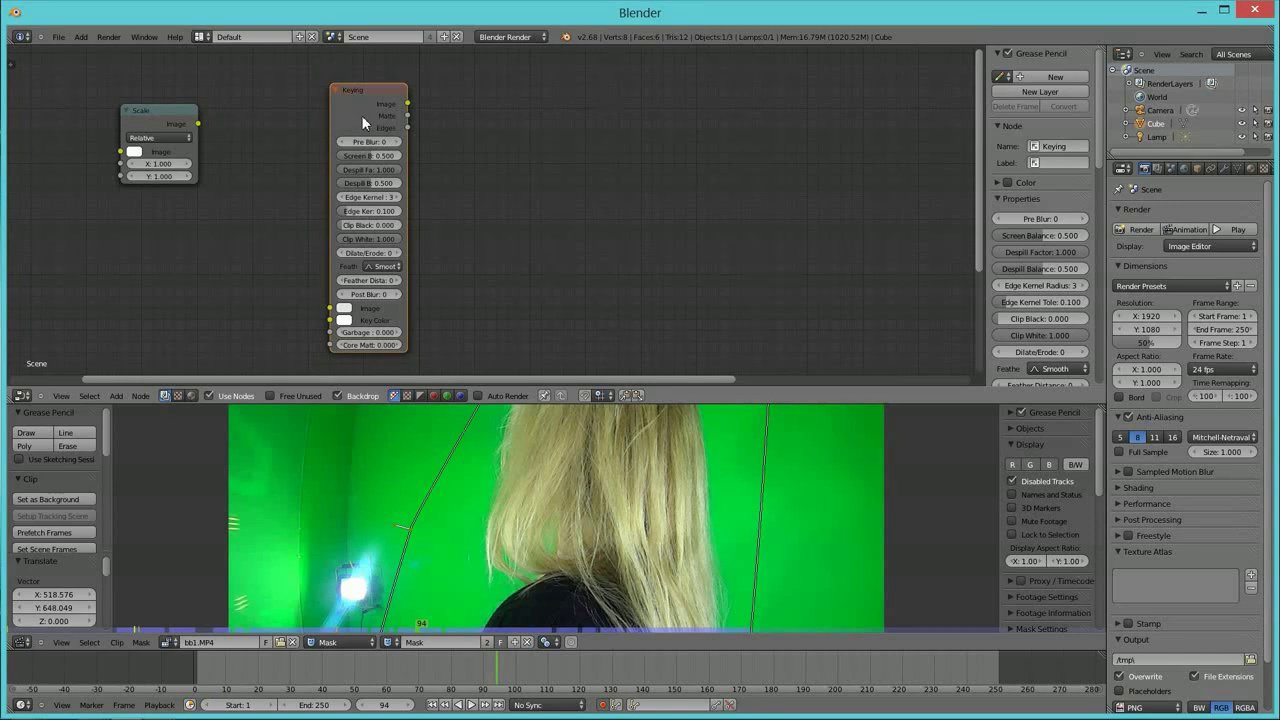
pyautogui.scroll(-3, 363, 120)
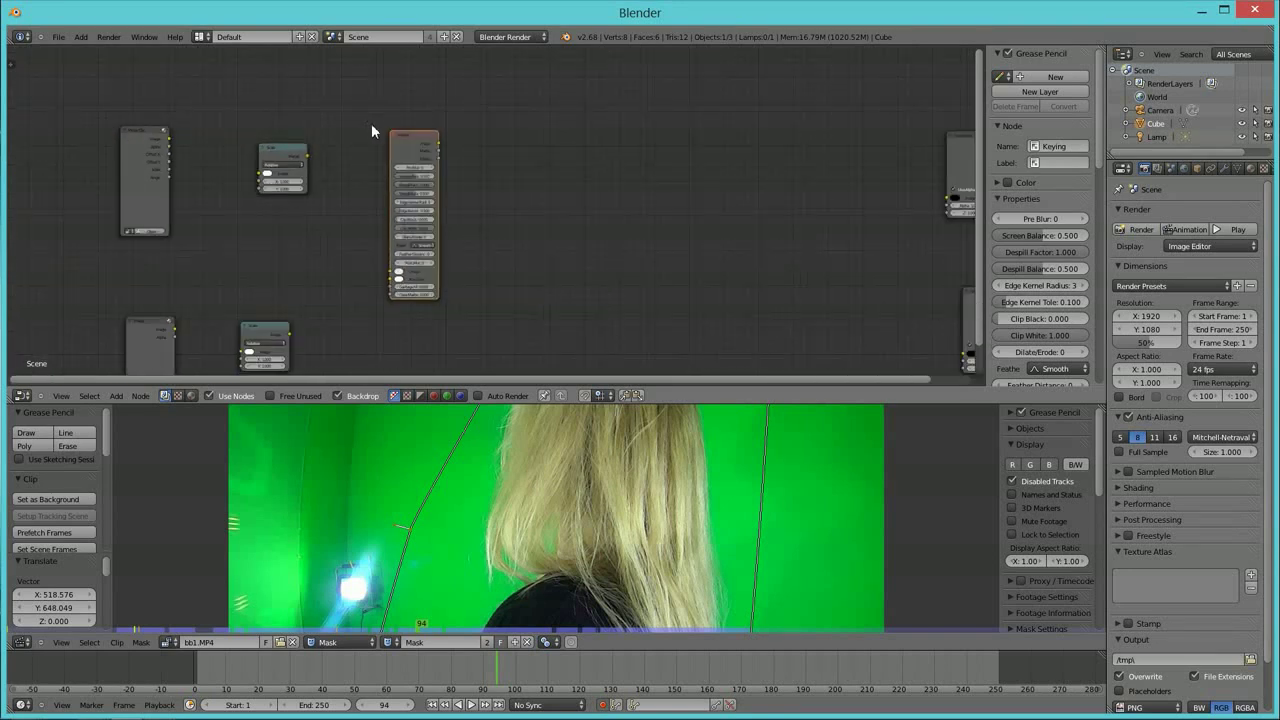
# Add a Mix color node and place it between the Keying node and the output nodes.
pyautogui.moveTo(528, 167); pyautogui.dragTo(503, 129, button='middle')
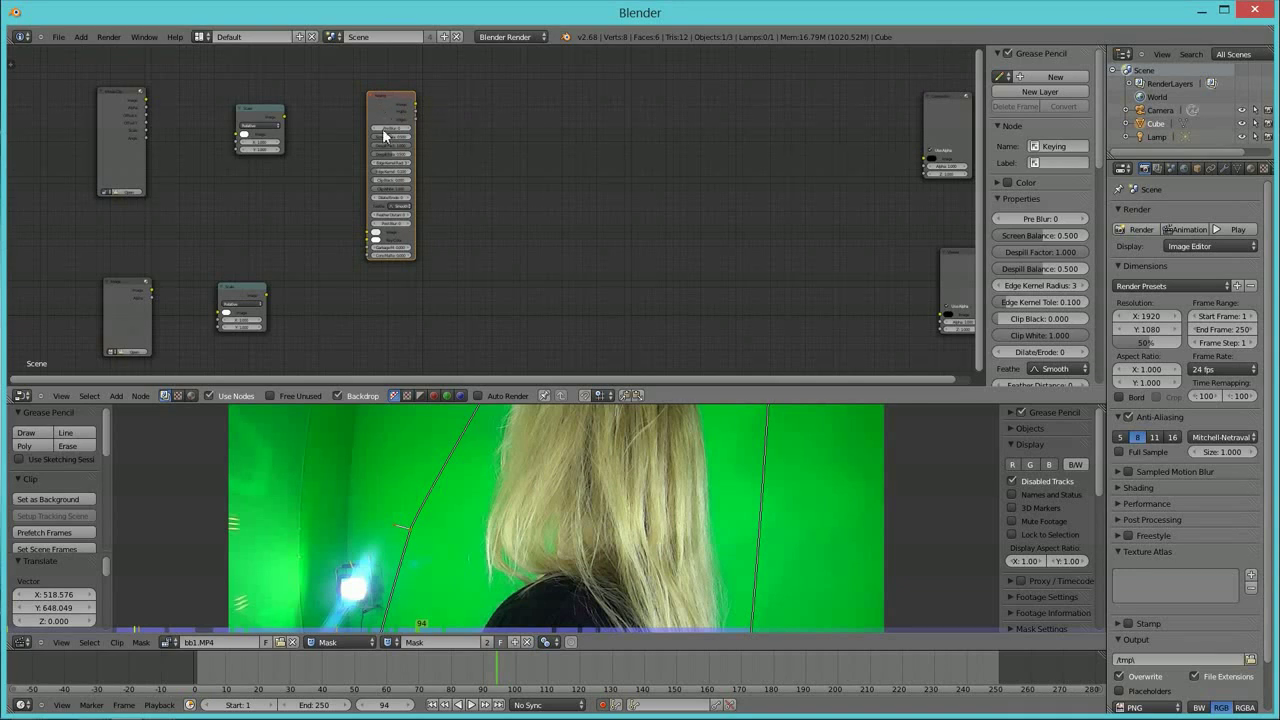
pyautogui.click(117, 396)
pyautogui.moveTo(135, 370)
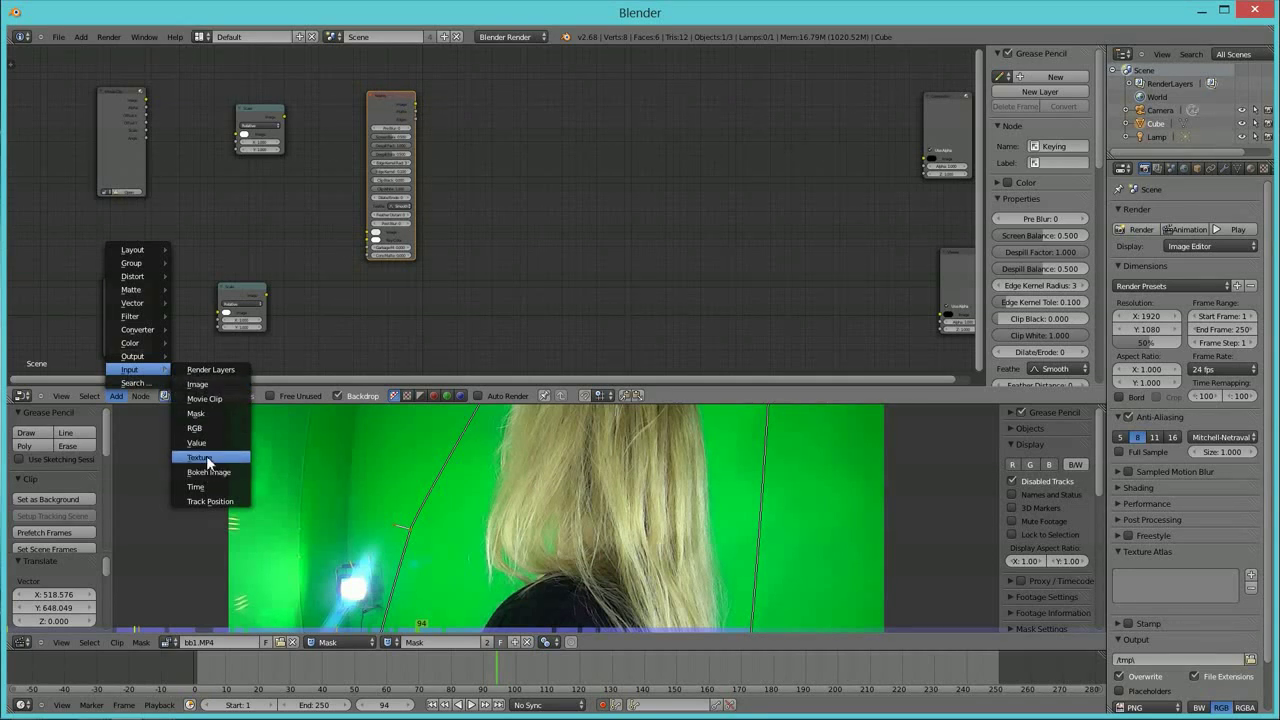
pyautogui.moveTo(160, 343)
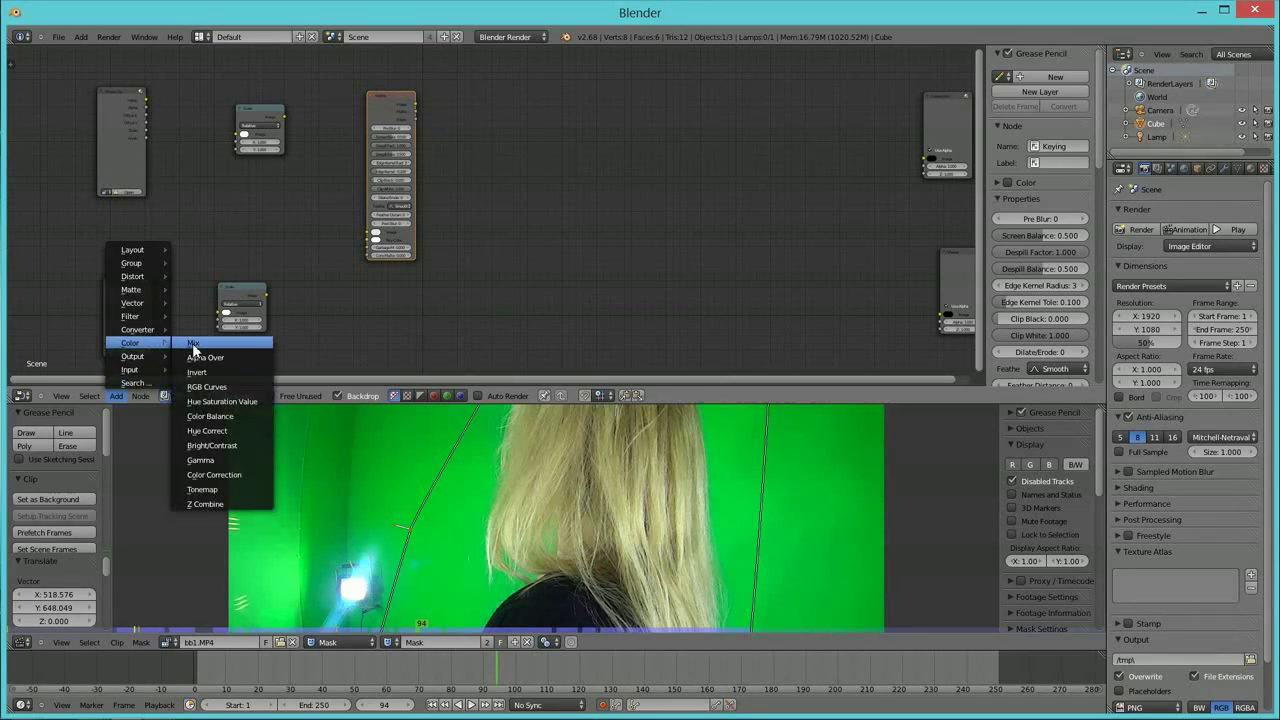
pyautogui.click(193, 343)
pyautogui.click(705, 181)
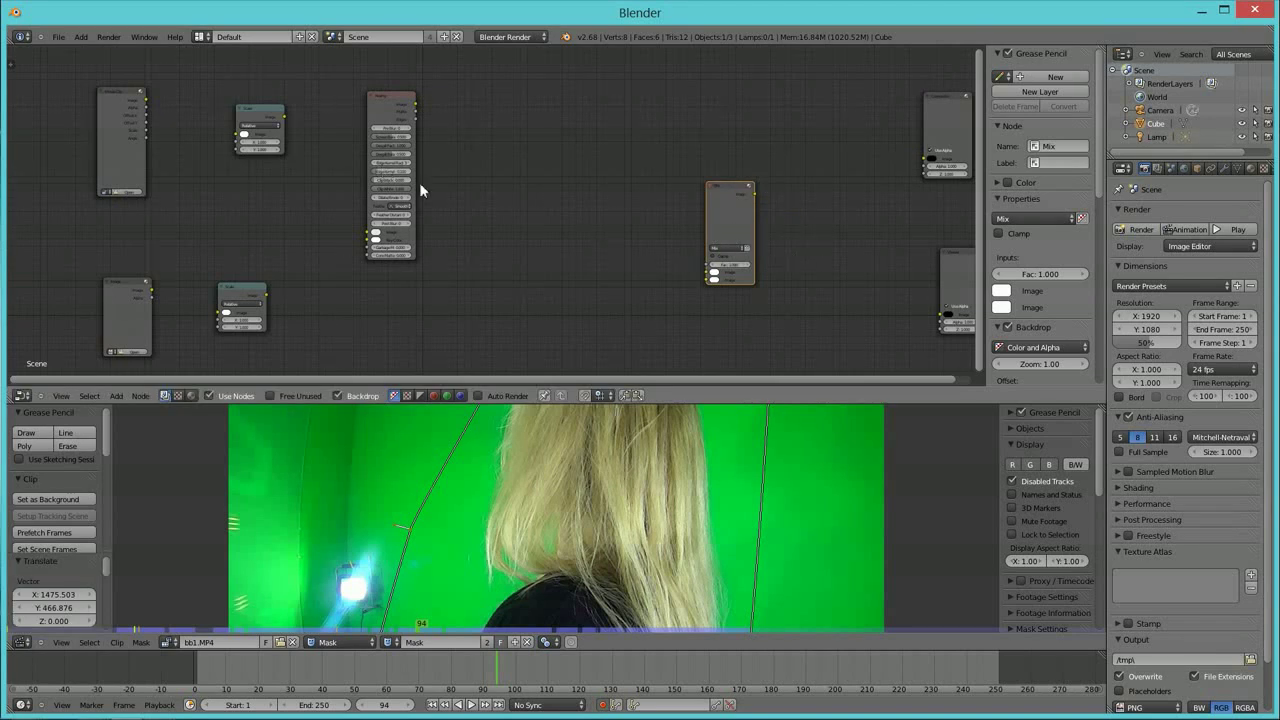
# Add a Mask input node and place it below the Keying node.
pyautogui.click(117, 396)
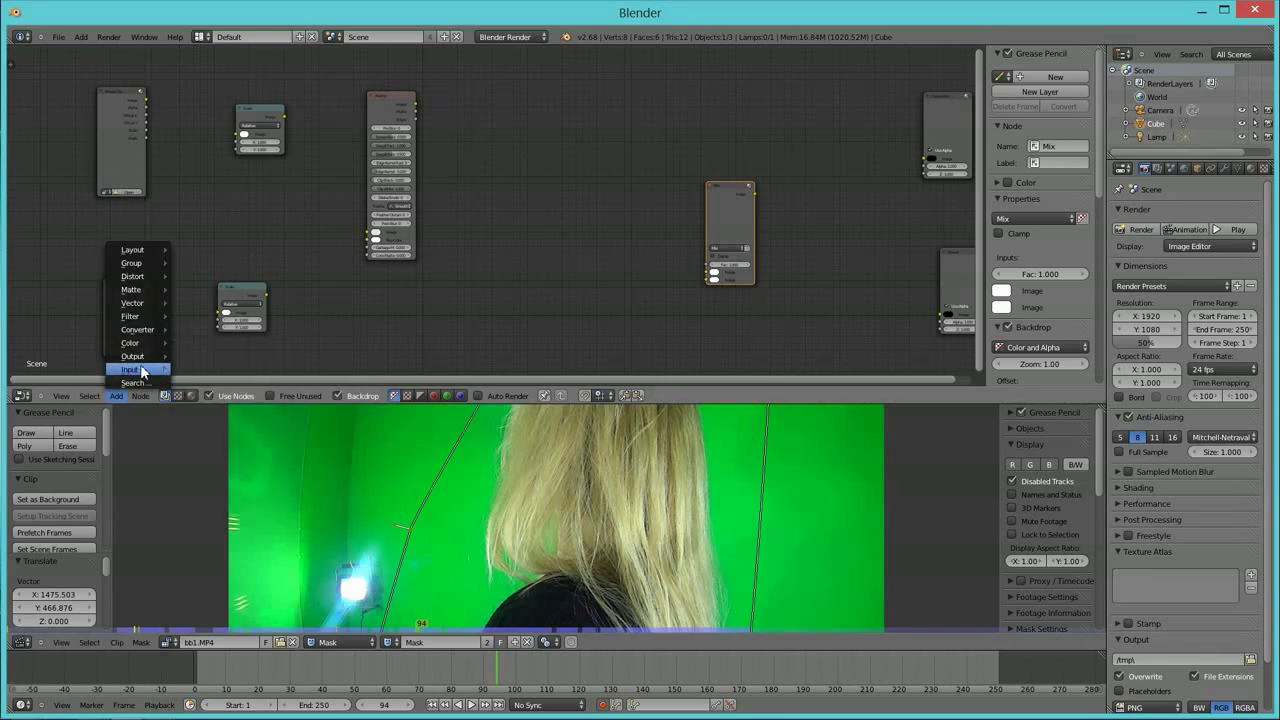
pyautogui.moveTo(142, 373)
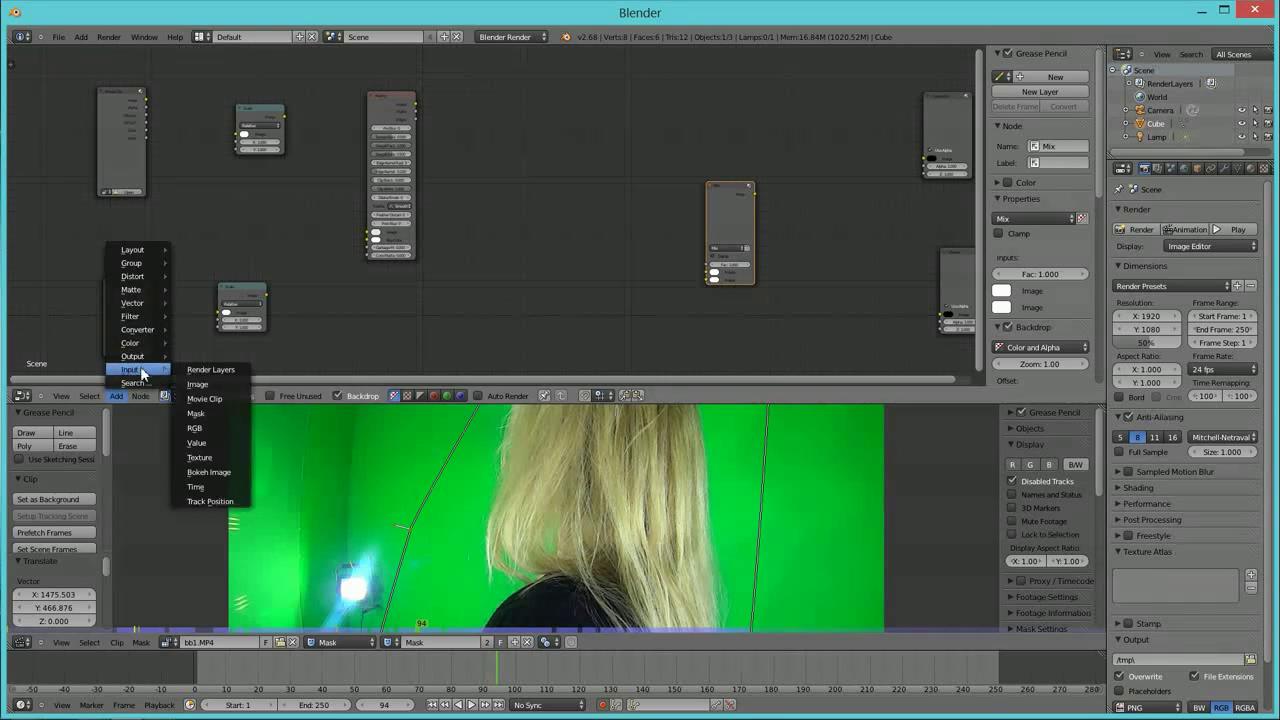
pyautogui.click(195, 413)
pyautogui.click(344, 280)
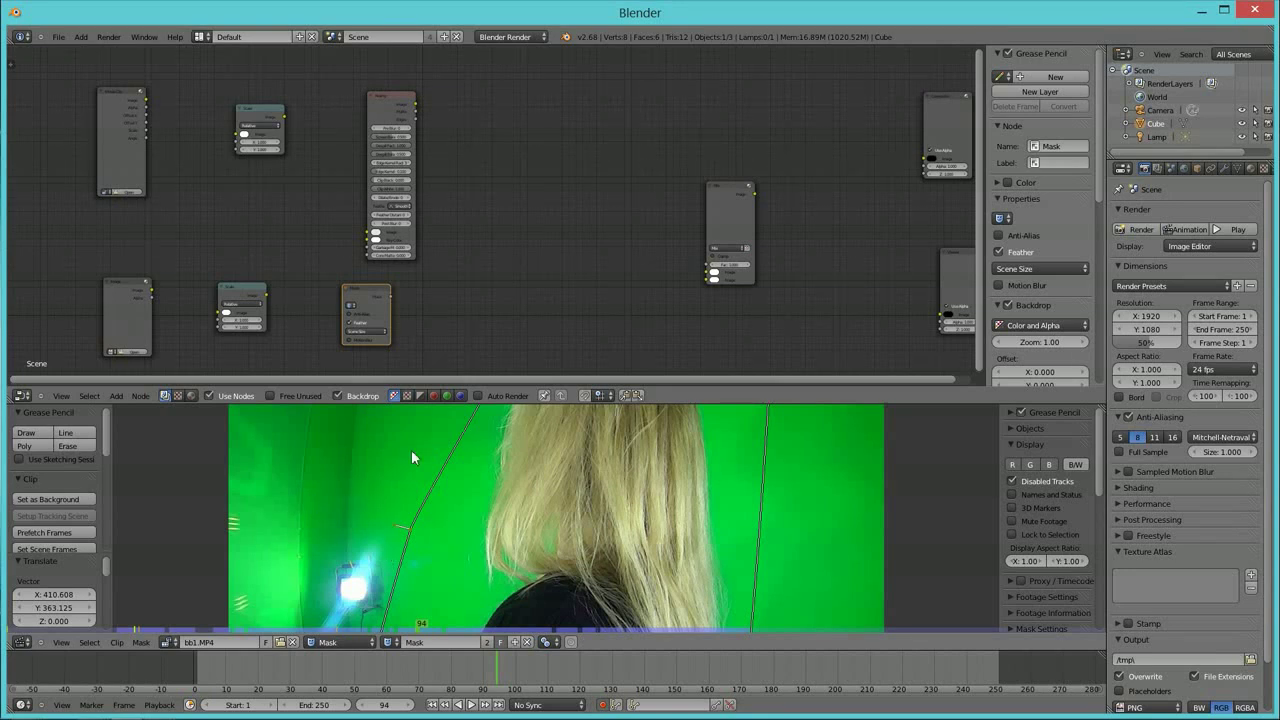
# Load the already opened bb1.MP4 clip into the Movie Clip node.
pyautogui.scroll(1, 130, 227)
pyautogui.scroll(1, 160, 235)
pyautogui.scroll(-1, 195, 242)
pyautogui.moveTo(174, 236); pyautogui.dragTo(294, 277, button='middle')
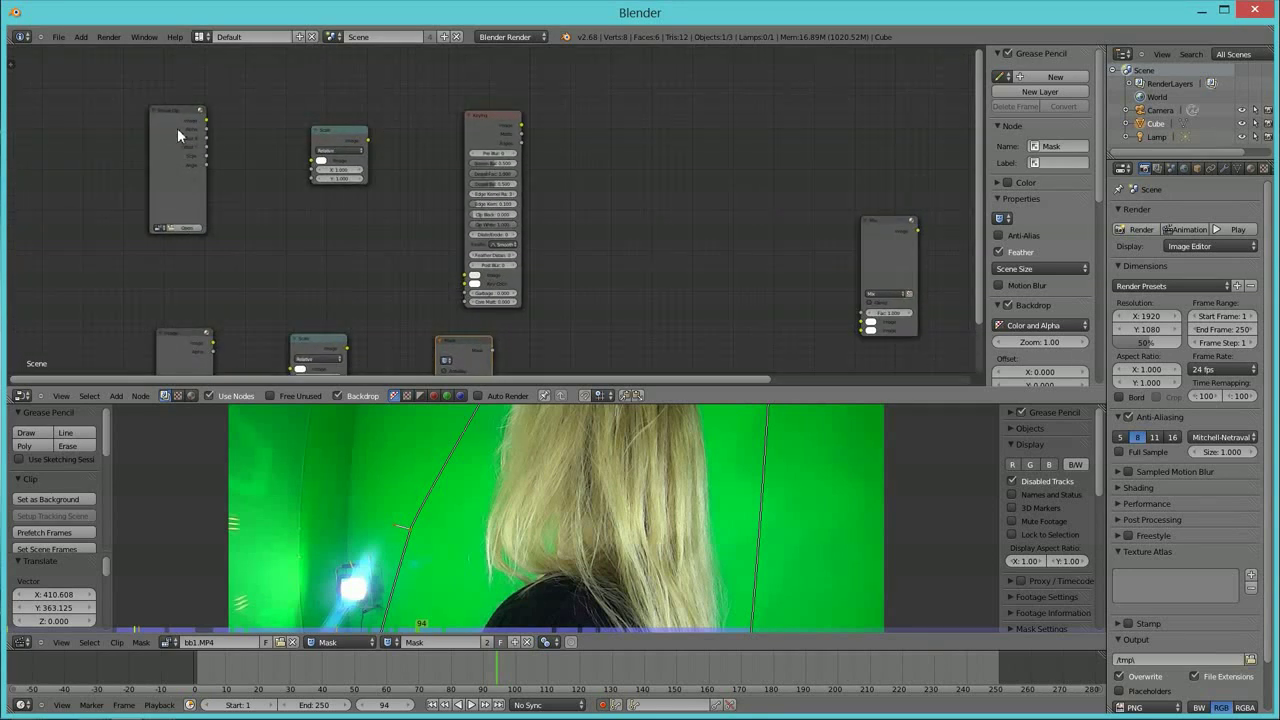
pyautogui.scroll(1, 215, 236)
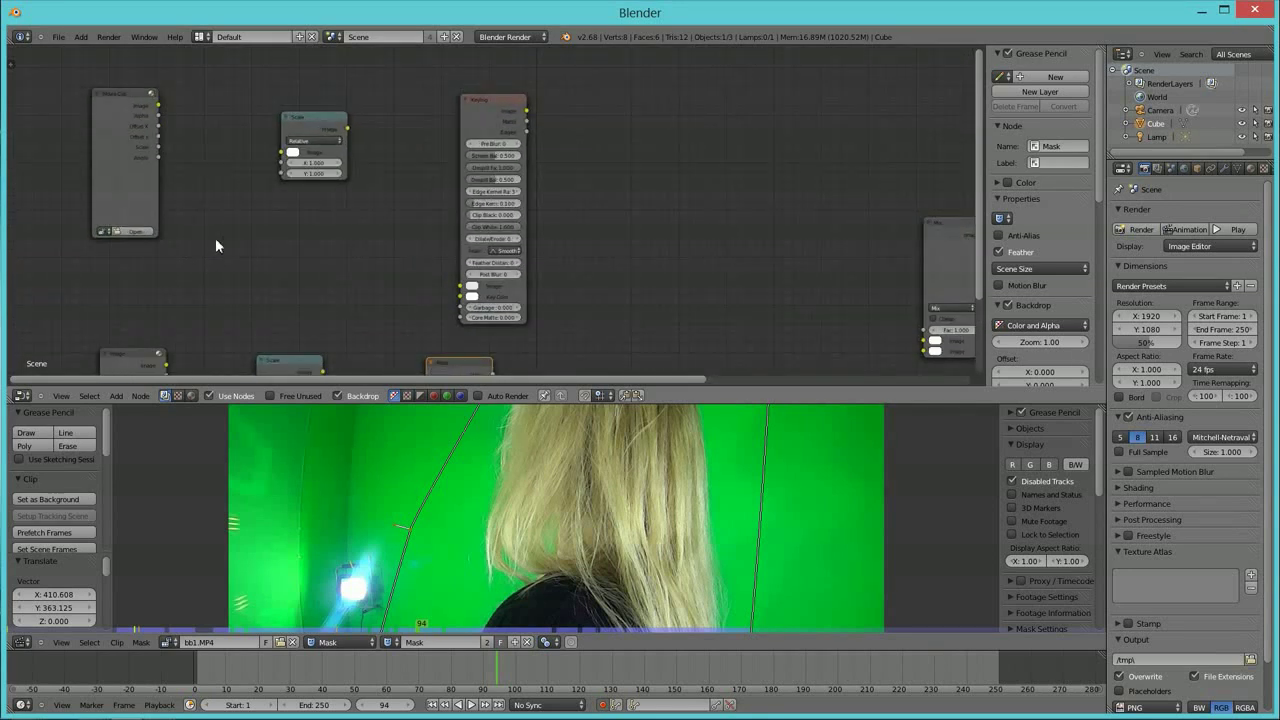
pyautogui.click(108, 232)
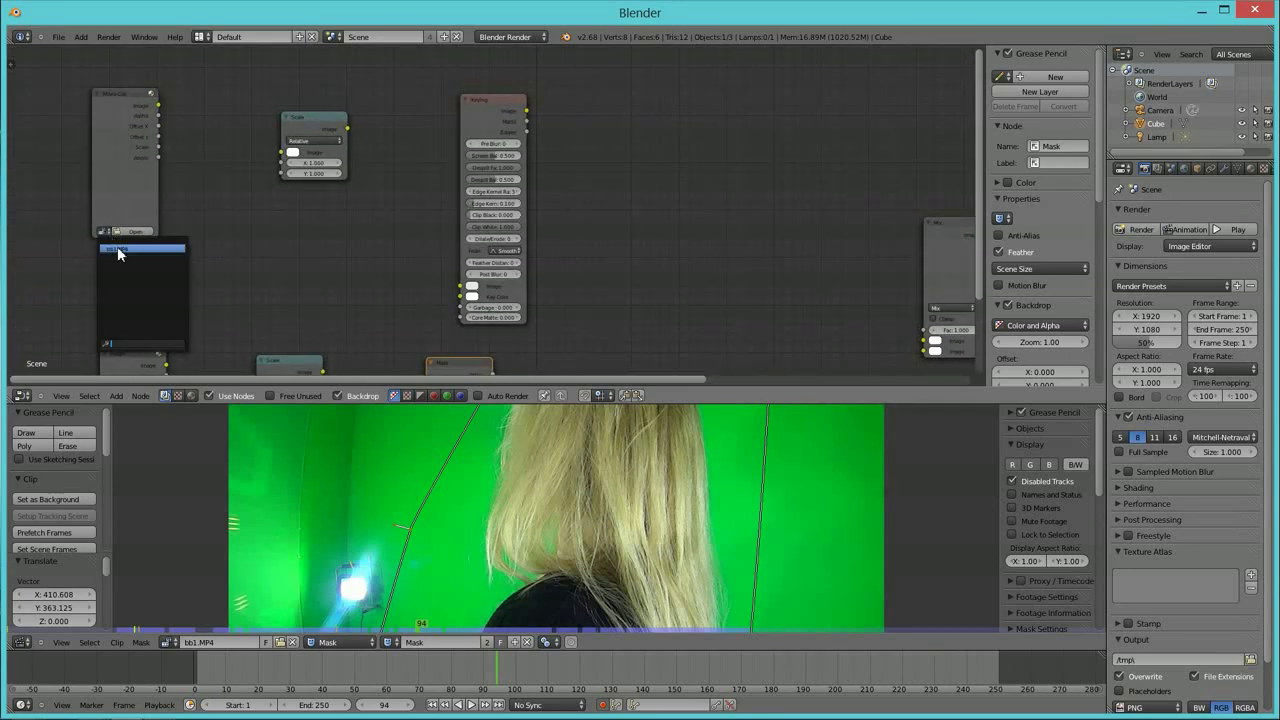
pyautogui.click(117, 249)
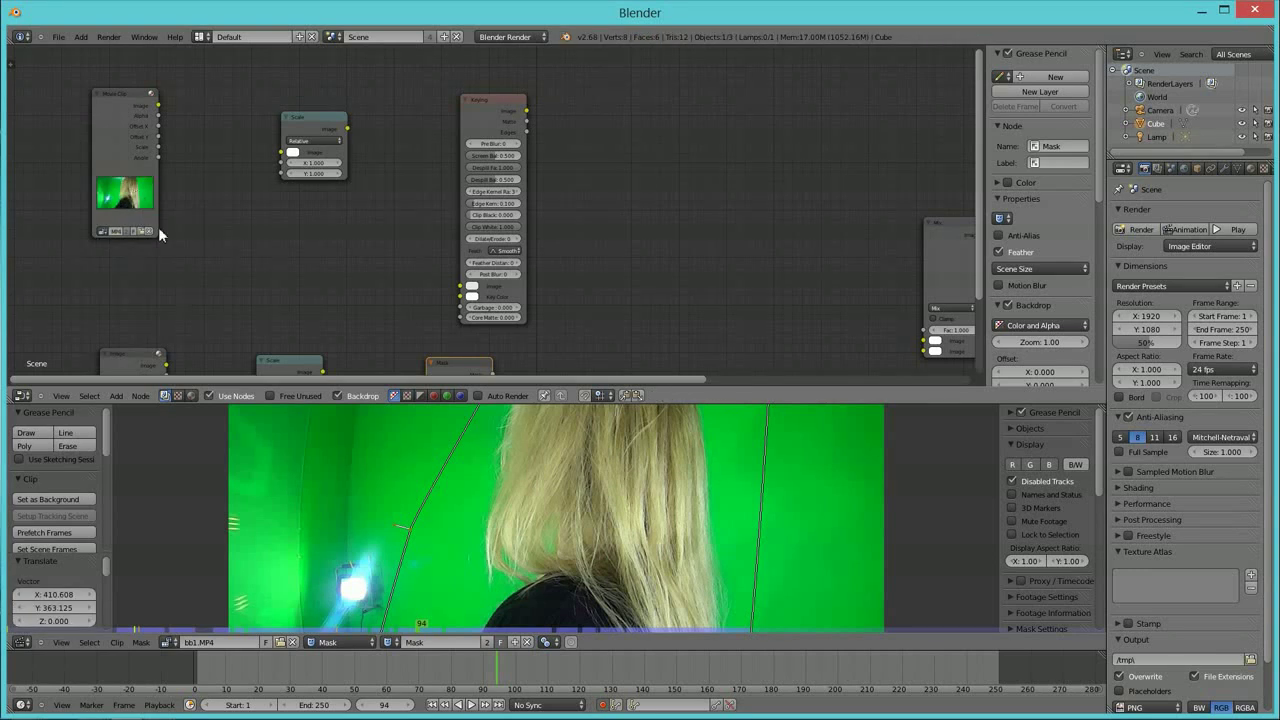
# Move the Image node up under the Movie Clip node and load house_city_road_street_hdr_13671_2560x1600.jpg from the cites folder into it.
pyautogui.scroll(-2, 168, 247)
pyautogui.moveTo(219, 335); pyautogui.dragTo(206, 272)
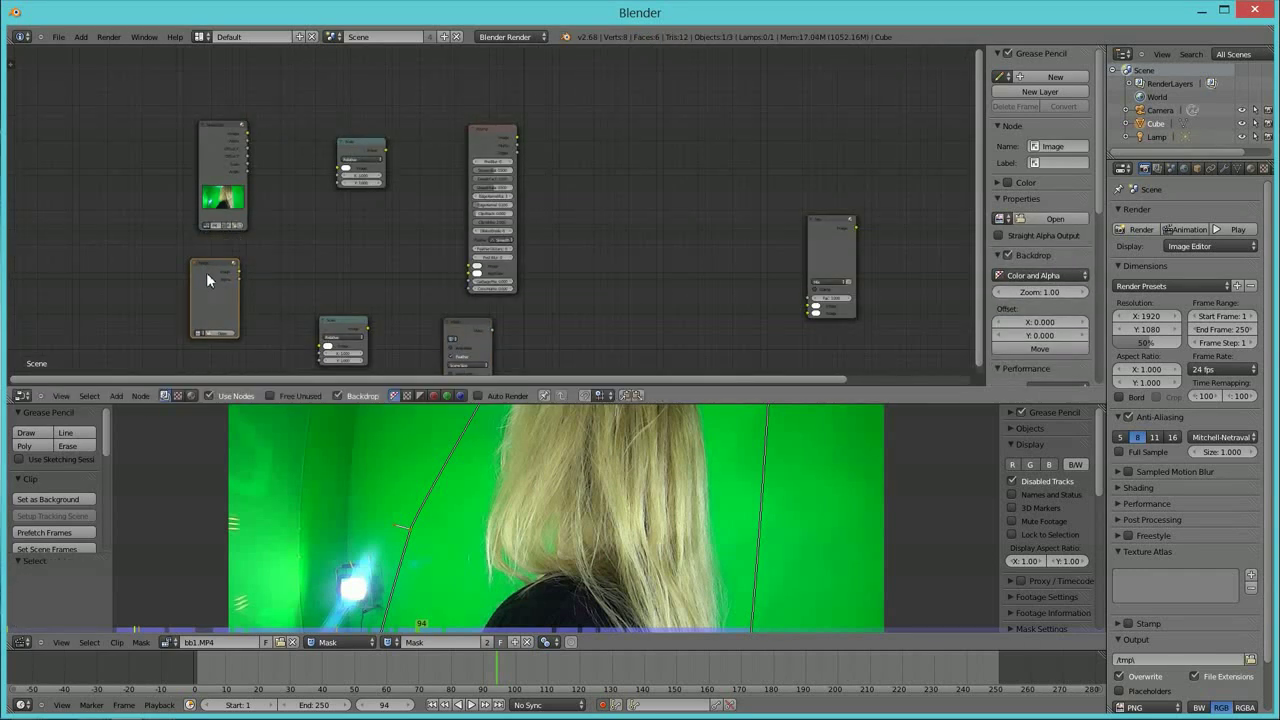
pyautogui.click(218, 335)
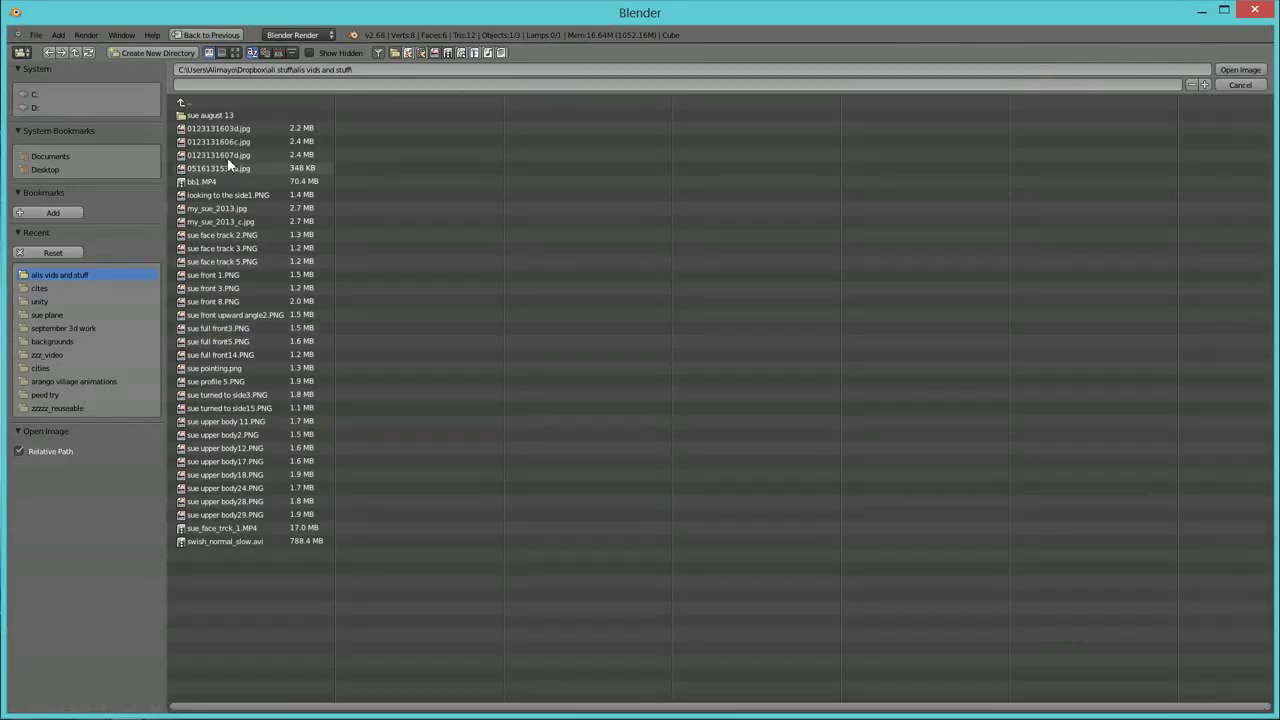
pyautogui.click(40, 289)
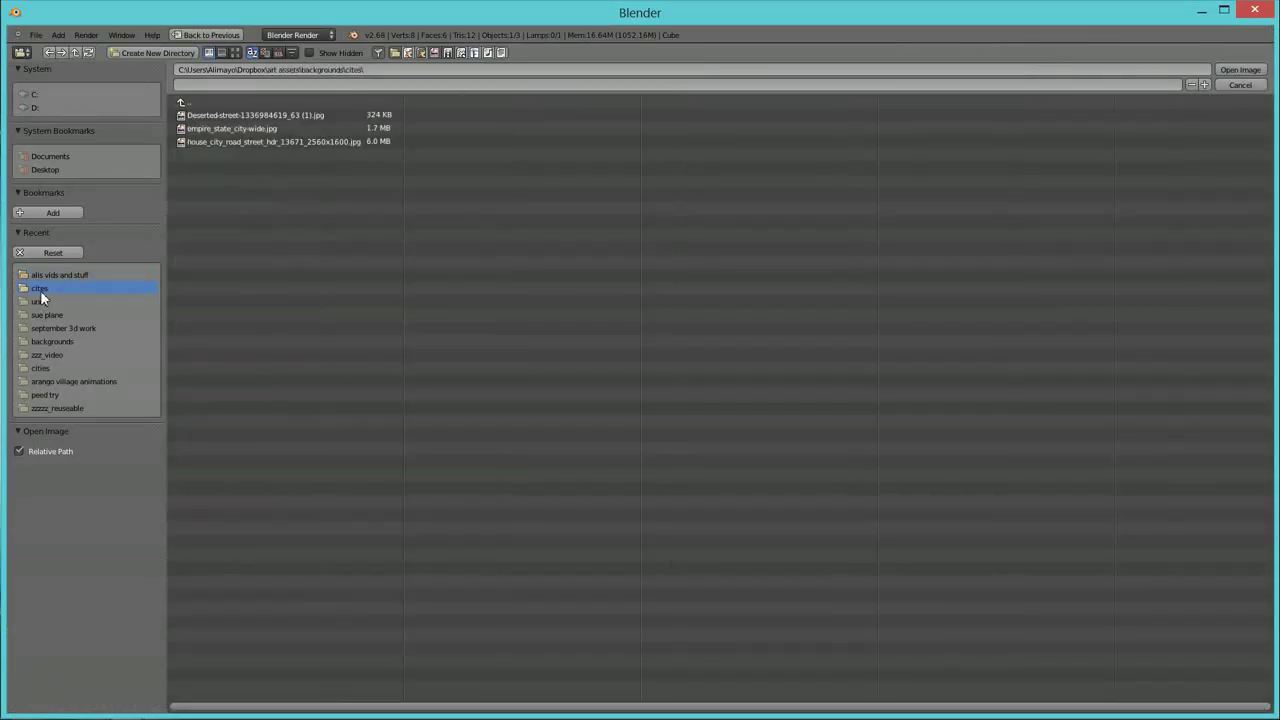
pyautogui.click(237, 51)
pyautogui.click(465, 137)
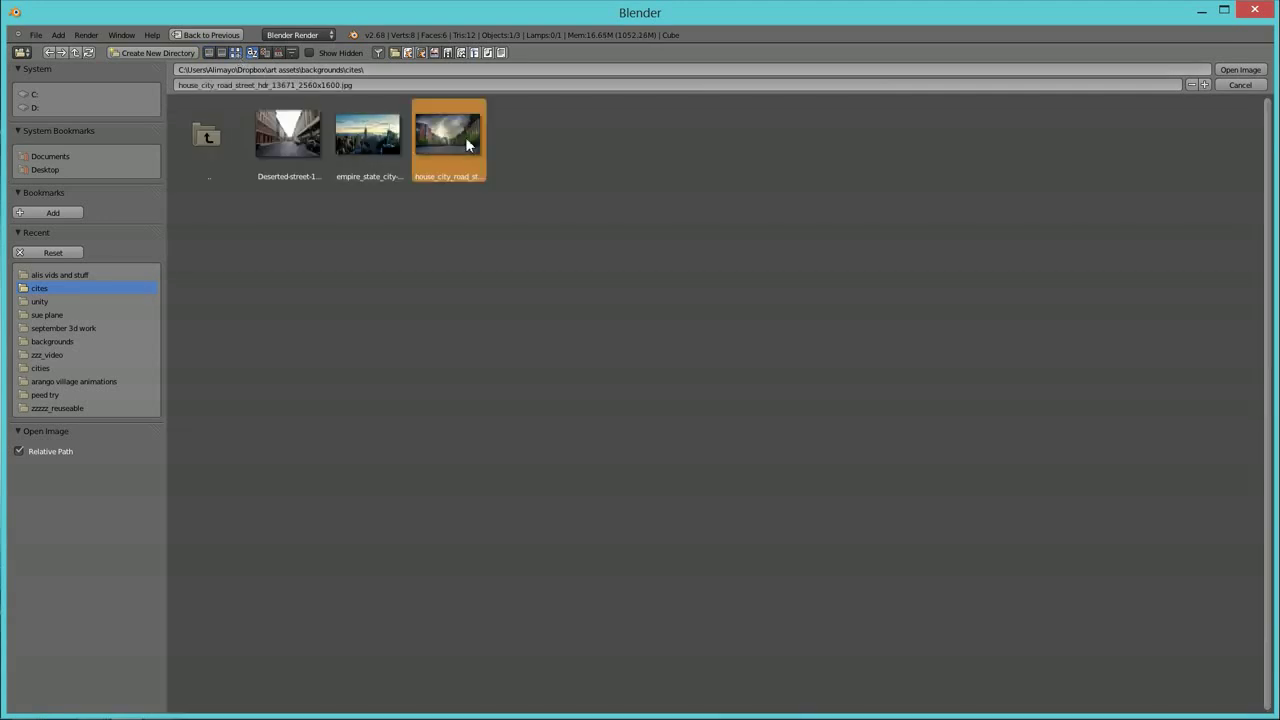
pyautogui.click(1241, 70)
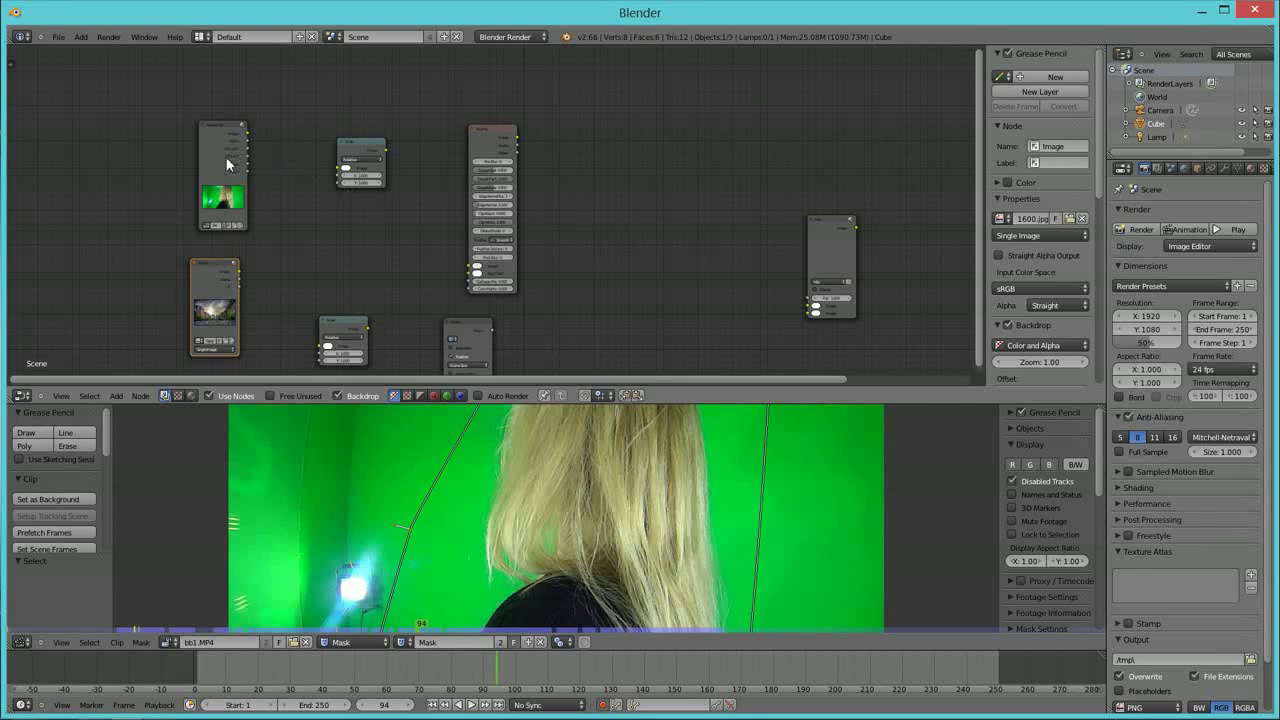
# Link the Movie Clip image to the Keying node's Image input, and the Keying image output to the Viewer node, moved closer.
pyautogui.scroll(1, 227, 164)
pyautogui.scroll(1, 200, 160)
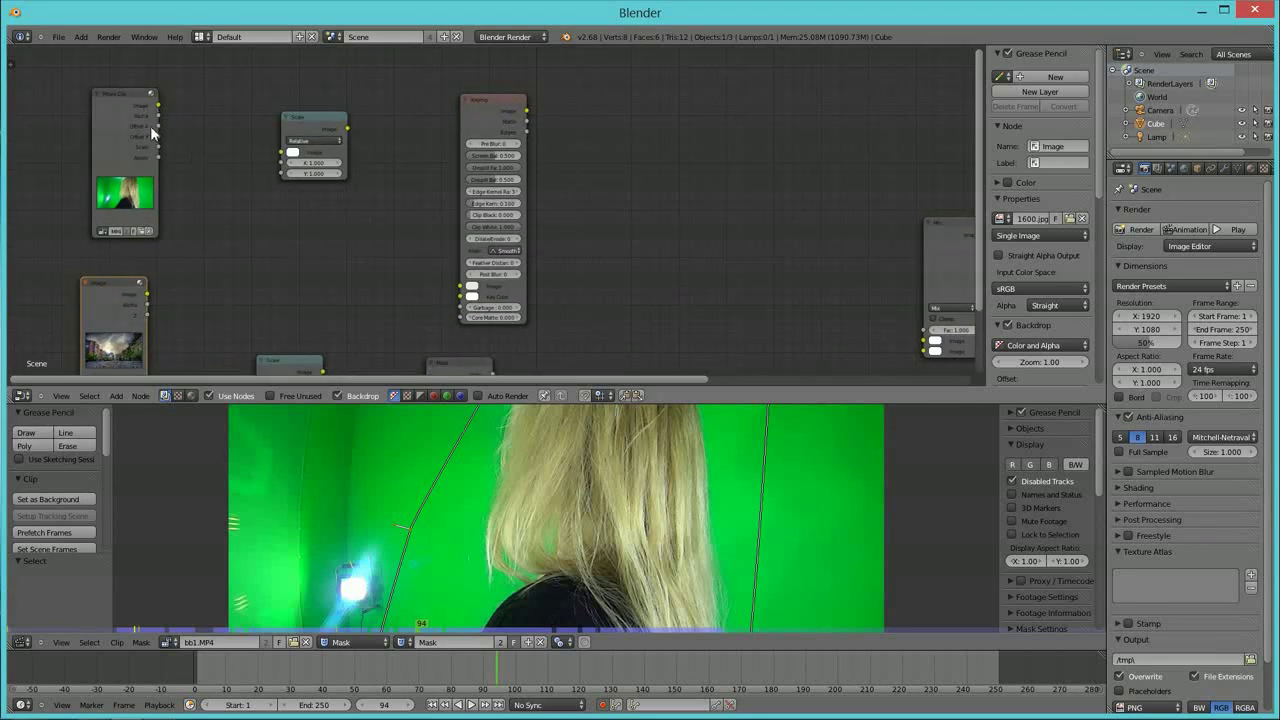
pyautogui.moveTo(205, 125); pyautogui.dragTo(459, 289)
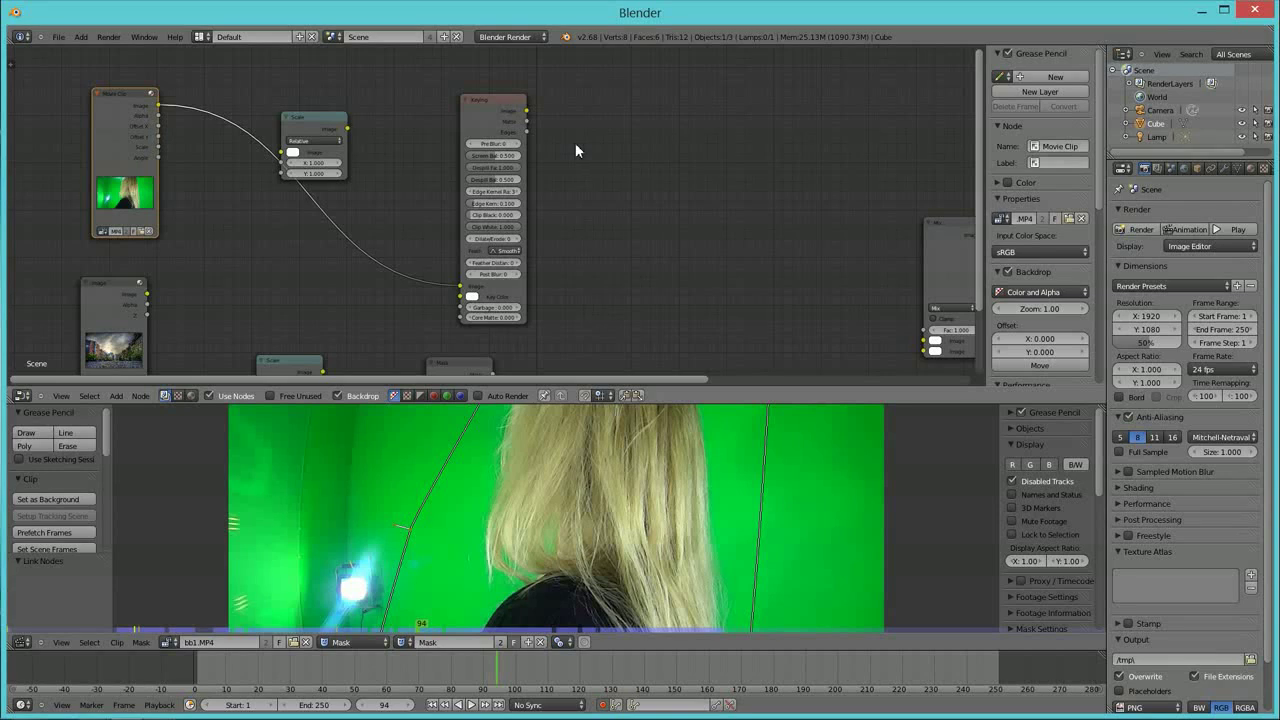
pyautogui.scroll(-2, 785, 223)
pyautogui.moveTo(969, 292); pyautogui.dragTo(673, 132)
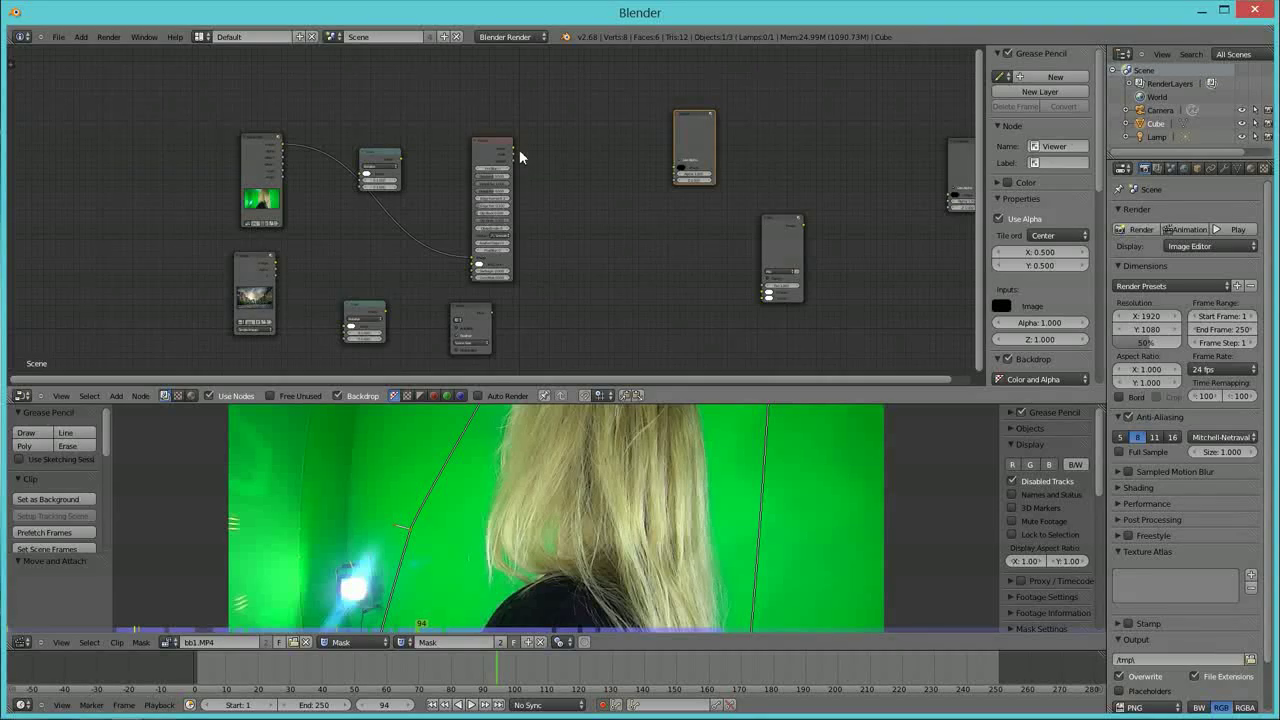
pyautogui.moveTo(513, 149); pyautogui.dragTo(675, 172)
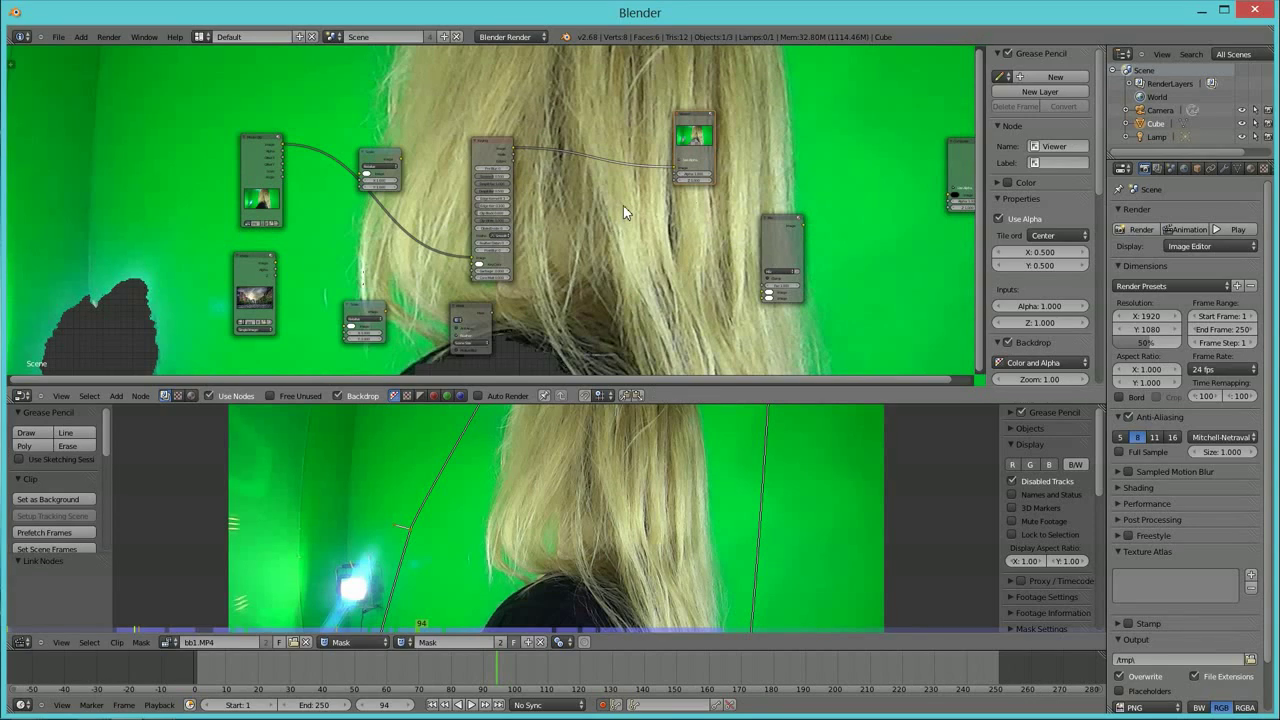
# Shrink the node editor's backdrop to a zoom of 0.33 so the whole frame fits.
pyautogui.hotkey('alt', 'v')
pyautogui.hotkey('alt', 'v')
pyautogui.hotkey('alt', 'v')
pyautogui.hotkey('alt', 'v')
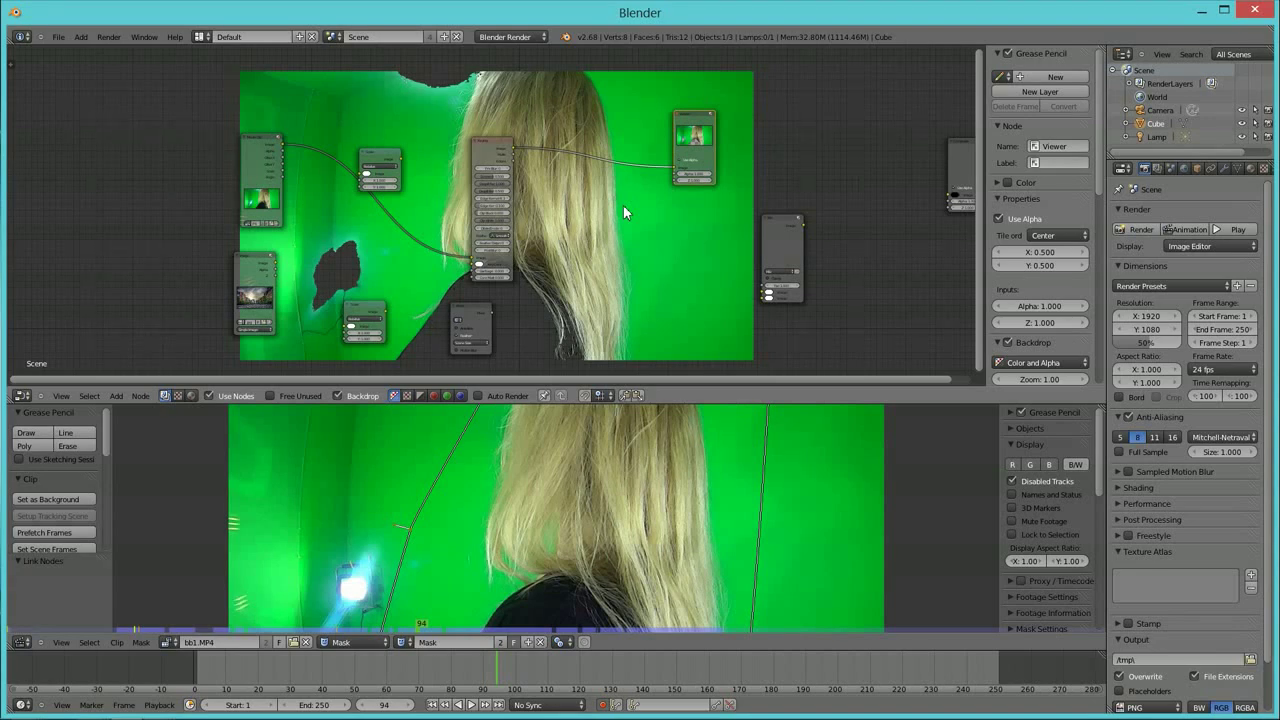
pyautogui.press('v')
pyautogui.press('v')
pyautogui.hotkey('alt', 'v')
pyautogui.hotkey('alt', 'v')
pyautogui.hotkey('alt', 'v')
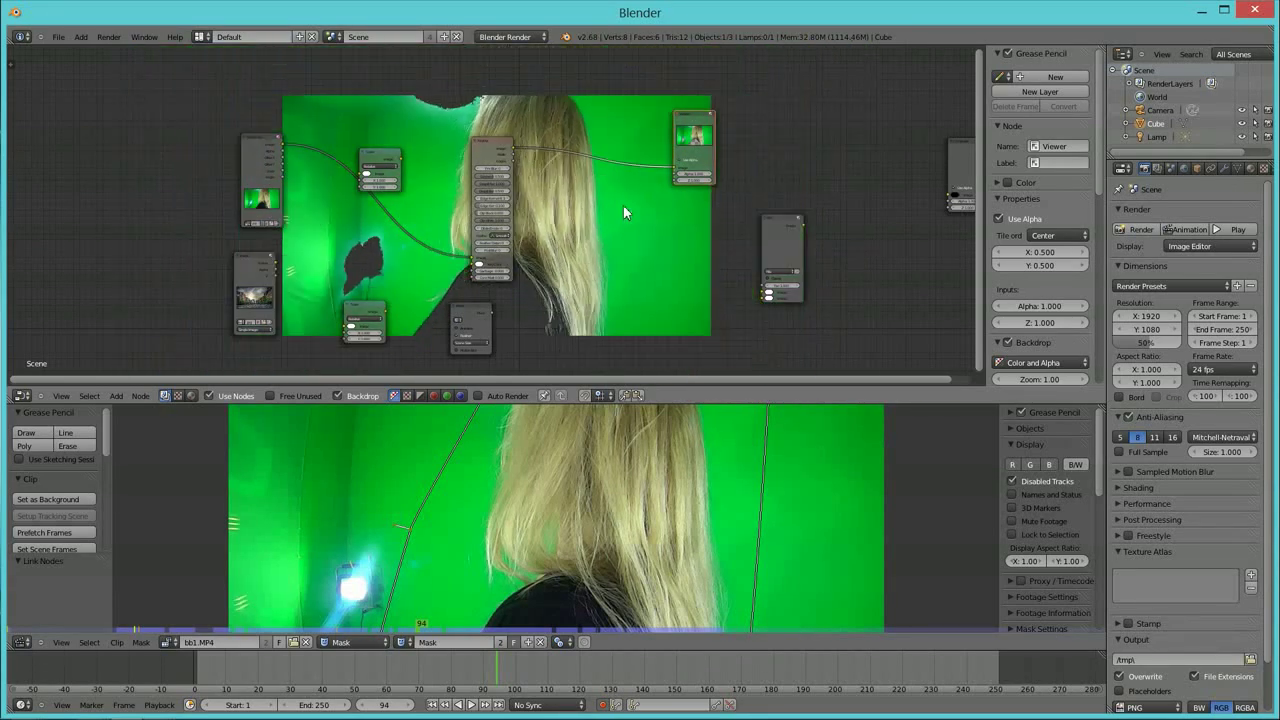
# Set the Keying node's Key Color to a light green and check the key at frame 39.
pyautogui.scroll(3, 488, 250)
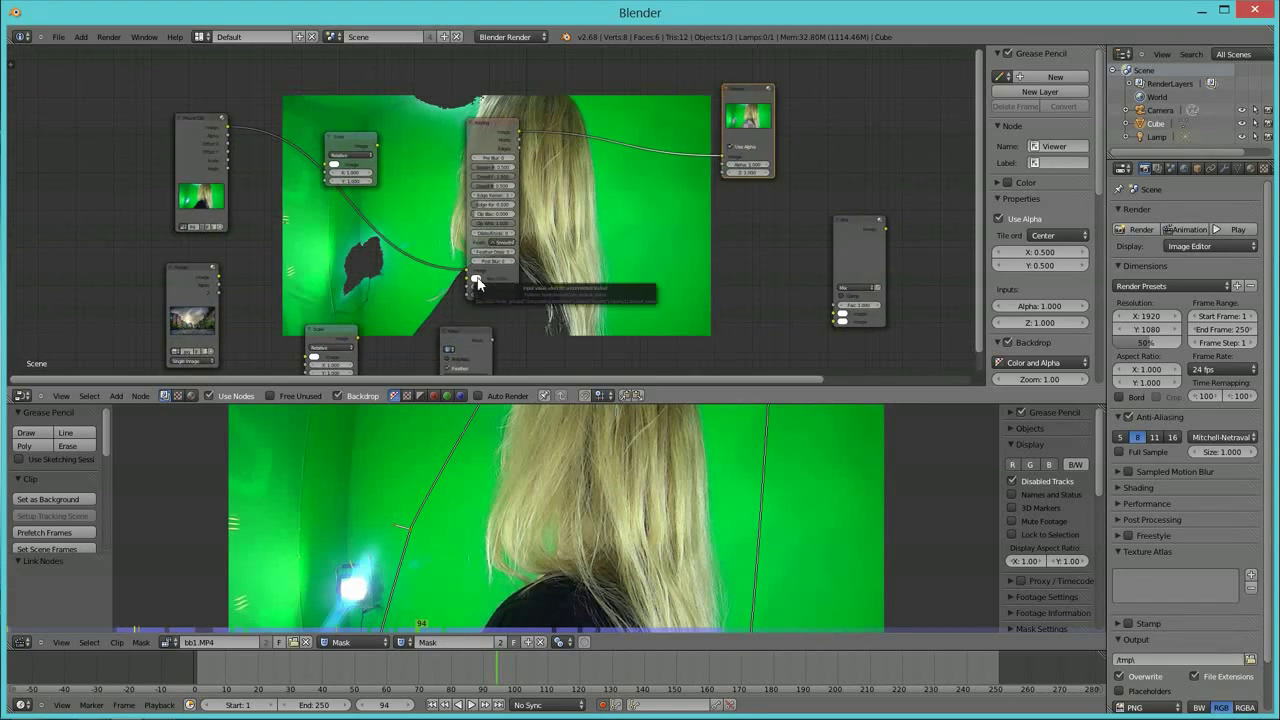
pyautogui.click(478, 284)
pyautogui.click(489, 199)
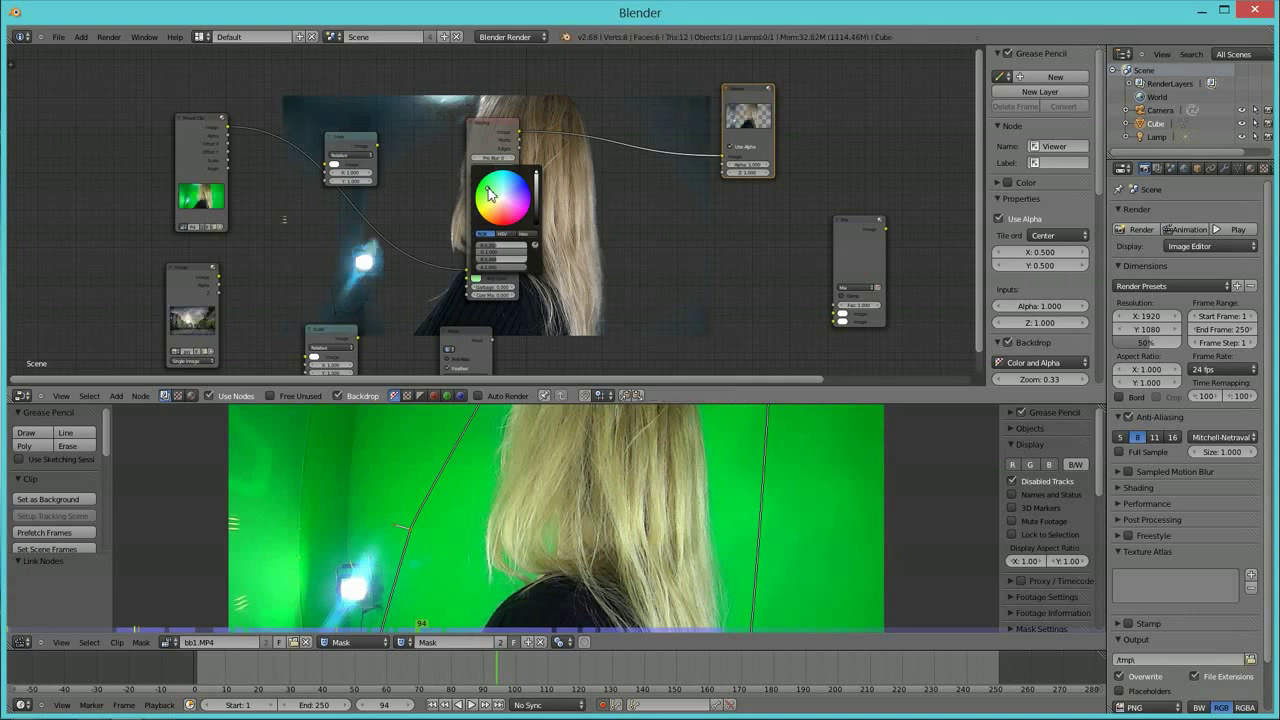
pyautogui.click(489, 198)
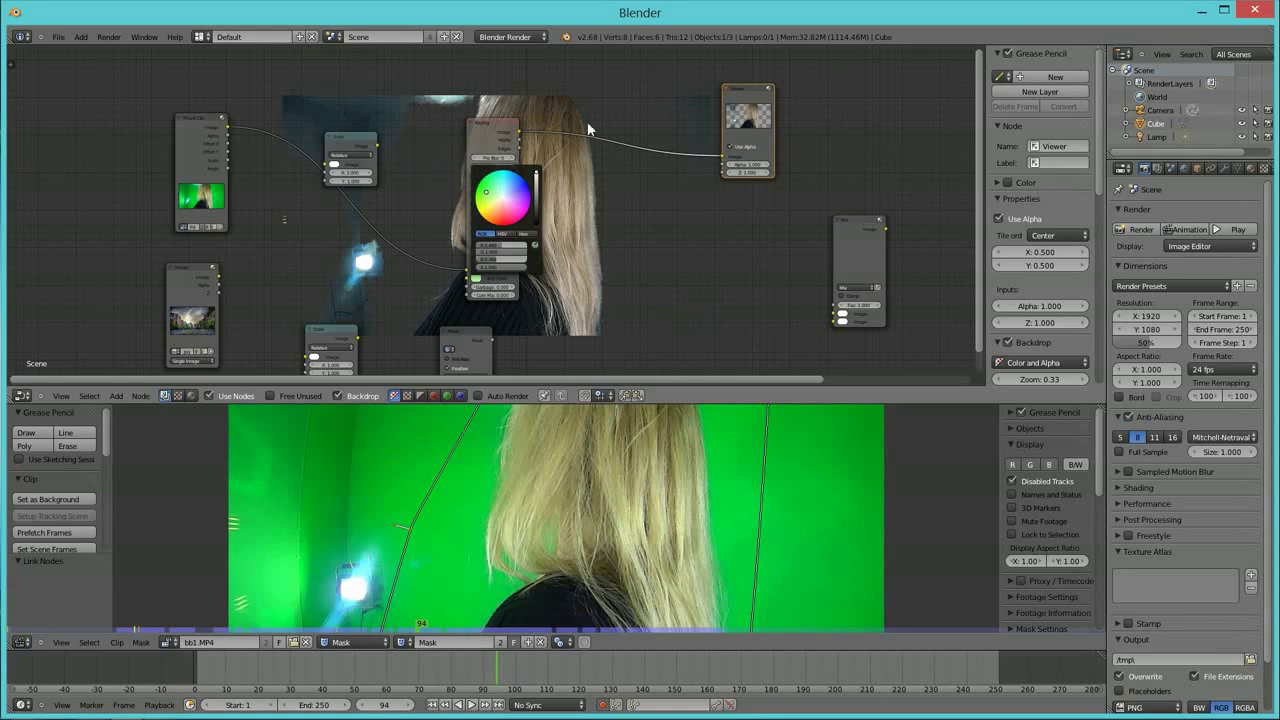
pyautogui.moveTo(500, 671); pyautogui.dragTo(320, 676)
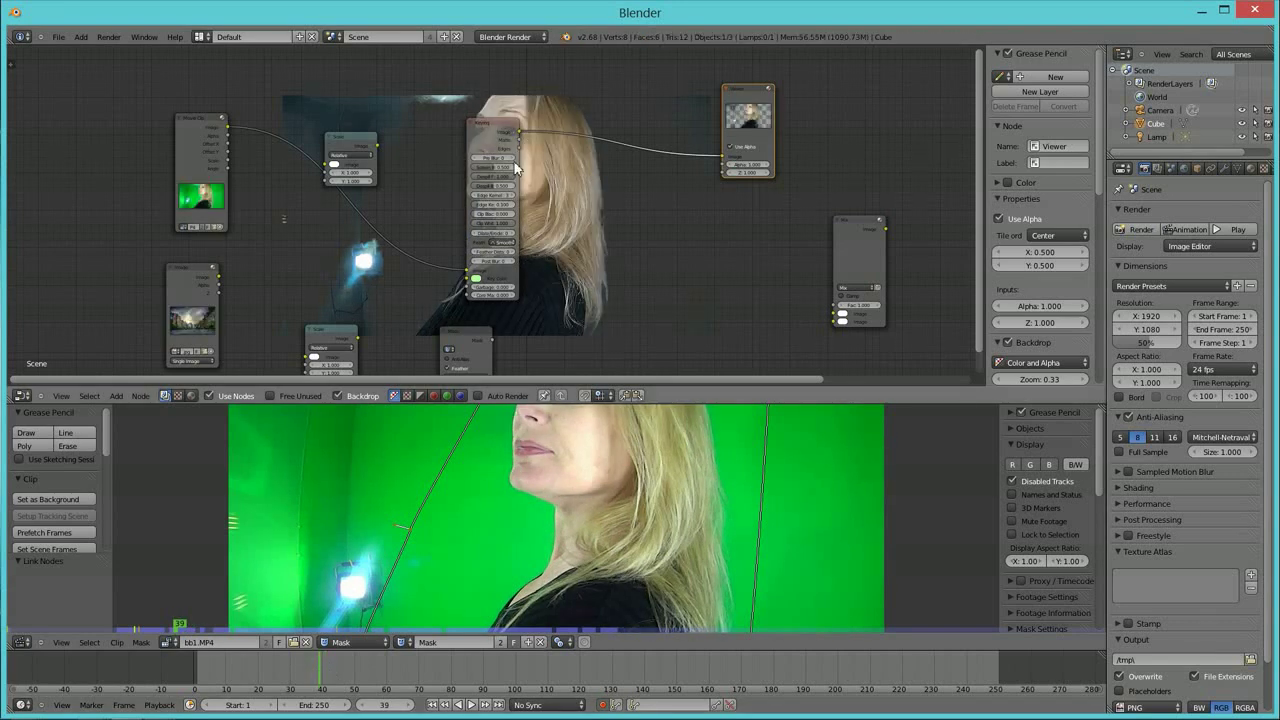
# Move the Keying node off the subject's face and, with its Matte output in the viewer, set Clip White to 0.682.
pyautogui.moveTo(487, 145); pyautogui.dragTo(404, 129)
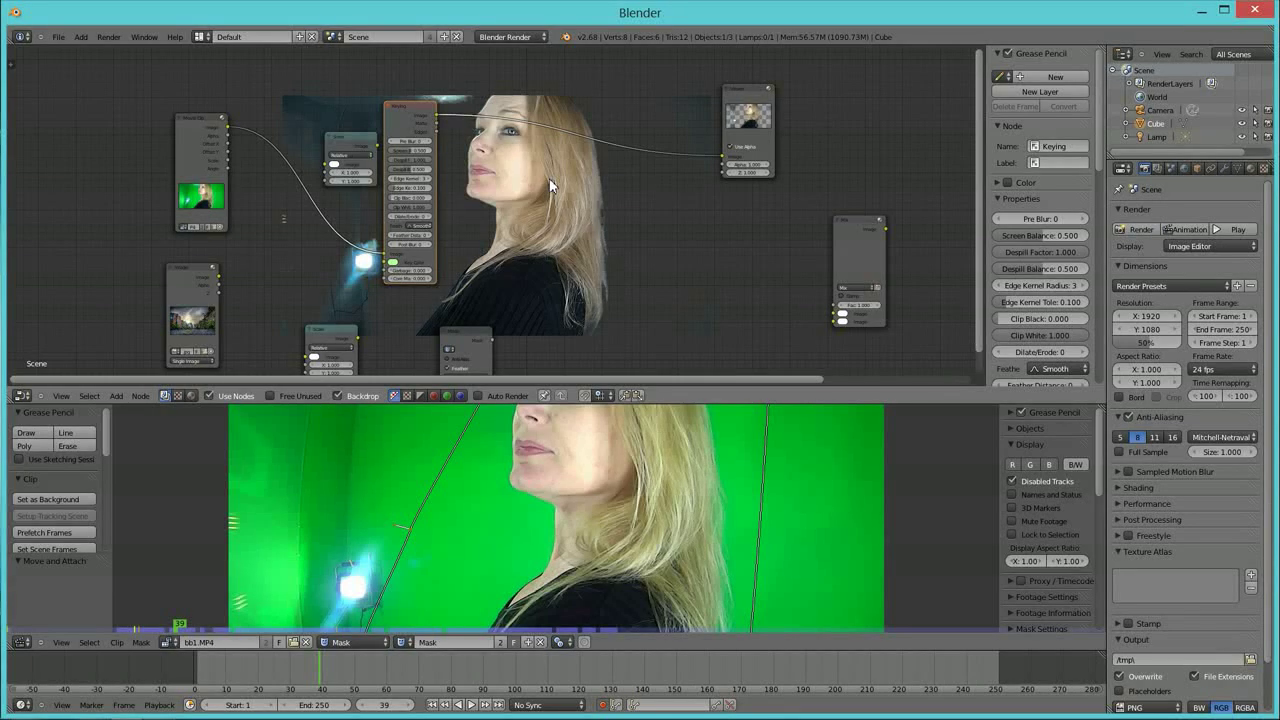
pyautogui.keyDown('ctrl'); pyautogui.keyDown('shift'); pyautogui.click(405, 118); pyautogui.keyUp('shift'); pyautogui.keyUp('ctrl')
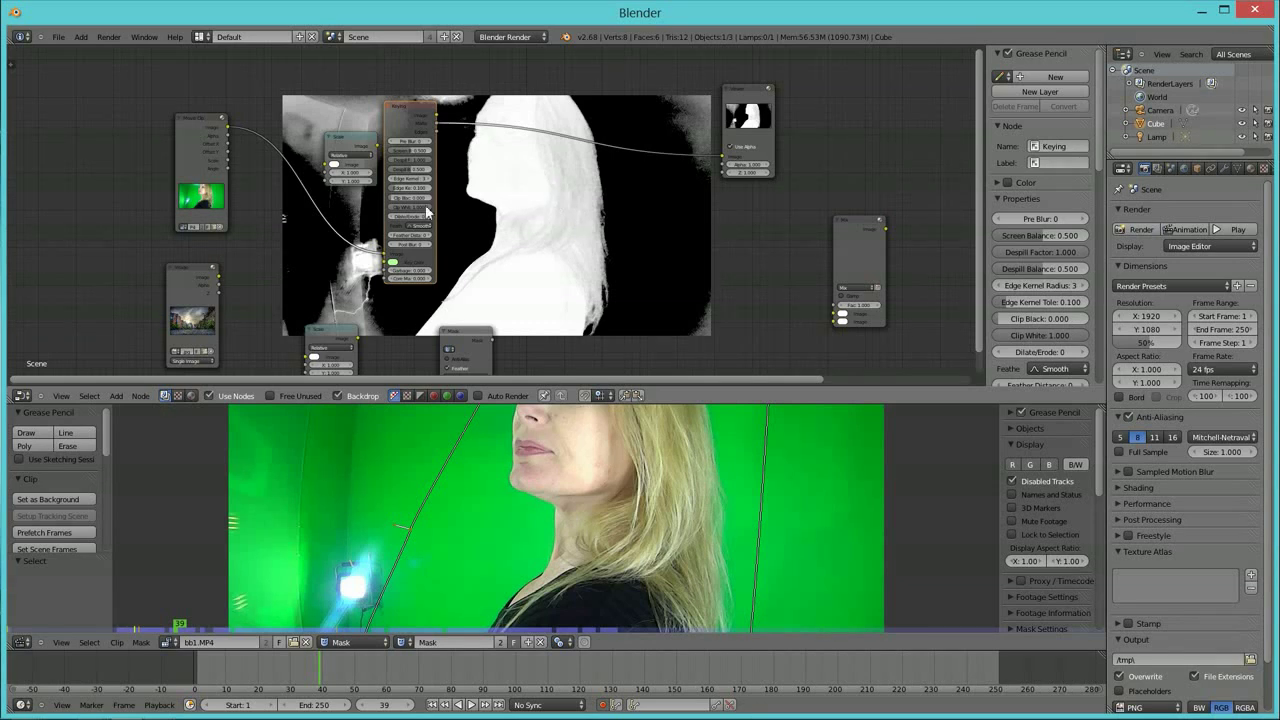
pyautogui.scroll(4, 423, 205)
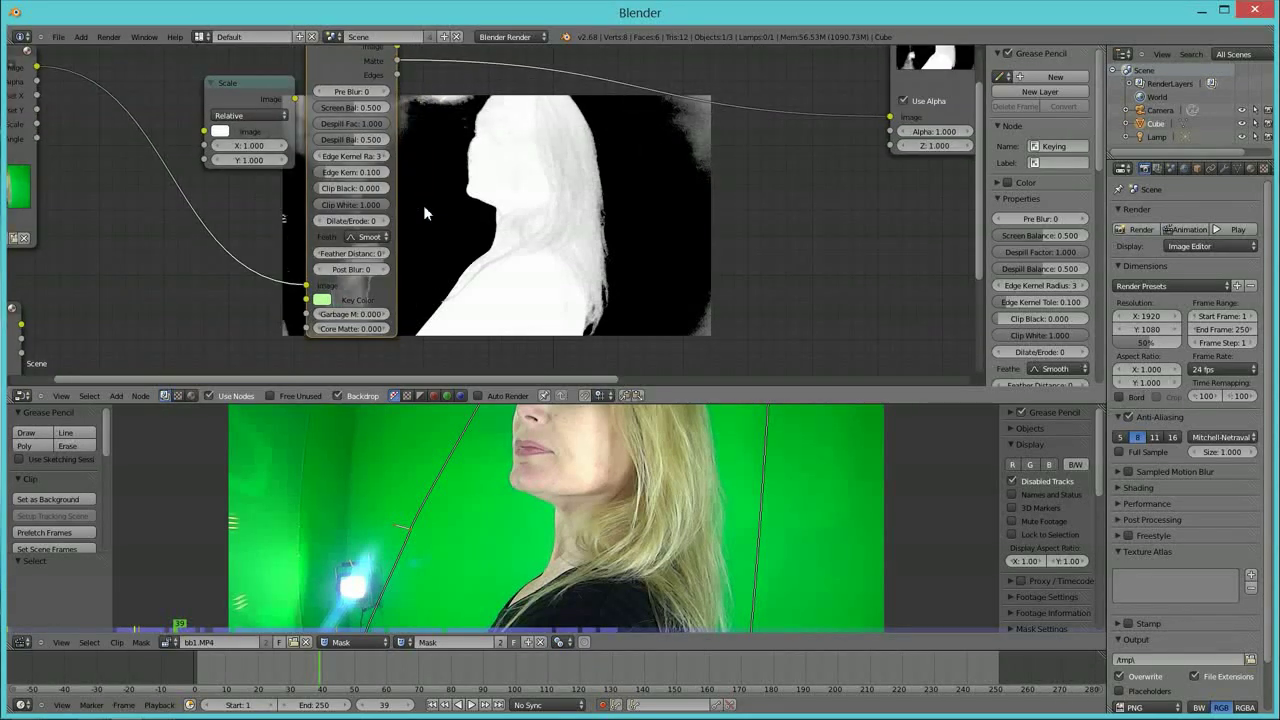
pyautogui.moveTo(355, 203); pyautogui.dragTo(336, 222)
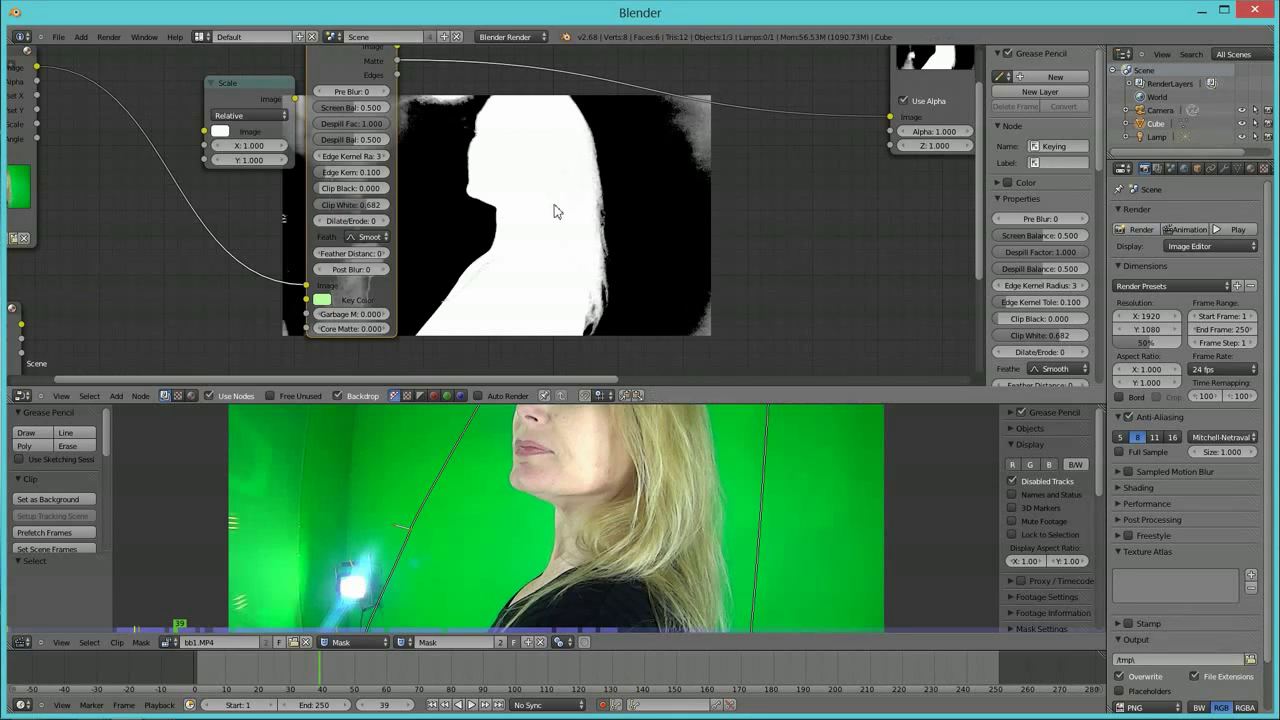
# Set the Keying node's Pre Blur to 1 and Feather Distance to 3, and return the viewer to its Image output.
pyautogui.click(383, 92)
pyautogui.click(385, 254)
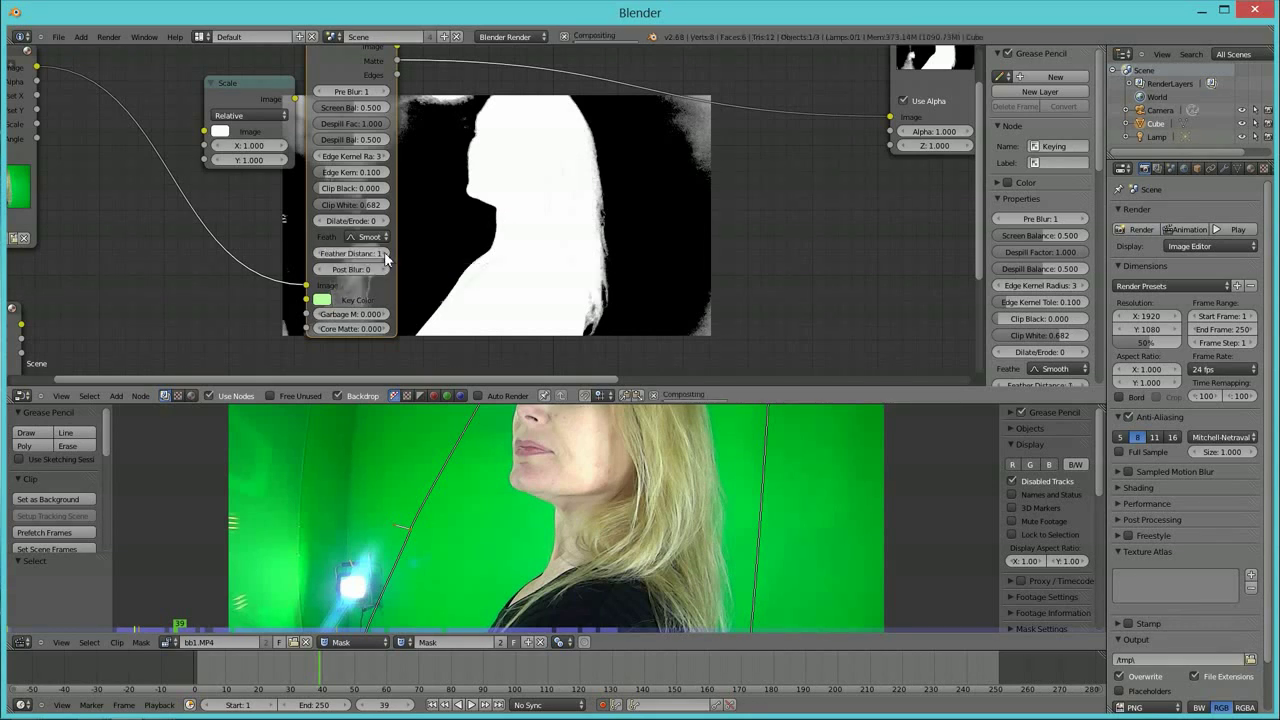
pyautogui.click(385, 254)
pyautogui.click(385, 254)
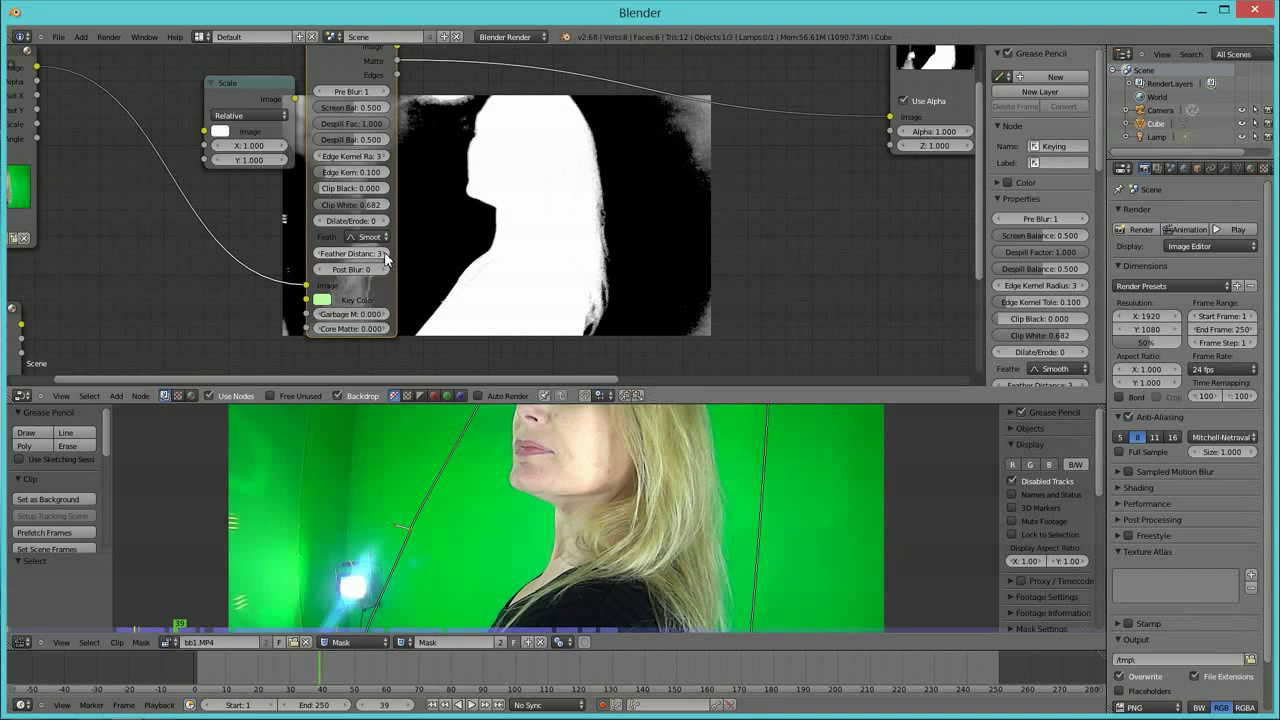
pyautogui.keyDown('ctrl'); pyautogui.keyDown('shift'); pyautogui.click(339, 58); pyautogui.keyUp('shift'); pyautogui.keyUp('ctrl')
pyautogui.keyDown('ctrl'); pyautogui.keyDown('shift'); pyautogui.click(339, 58); pyautogui.keyUp('shift'); pyautogui.keyUp('ctrl')
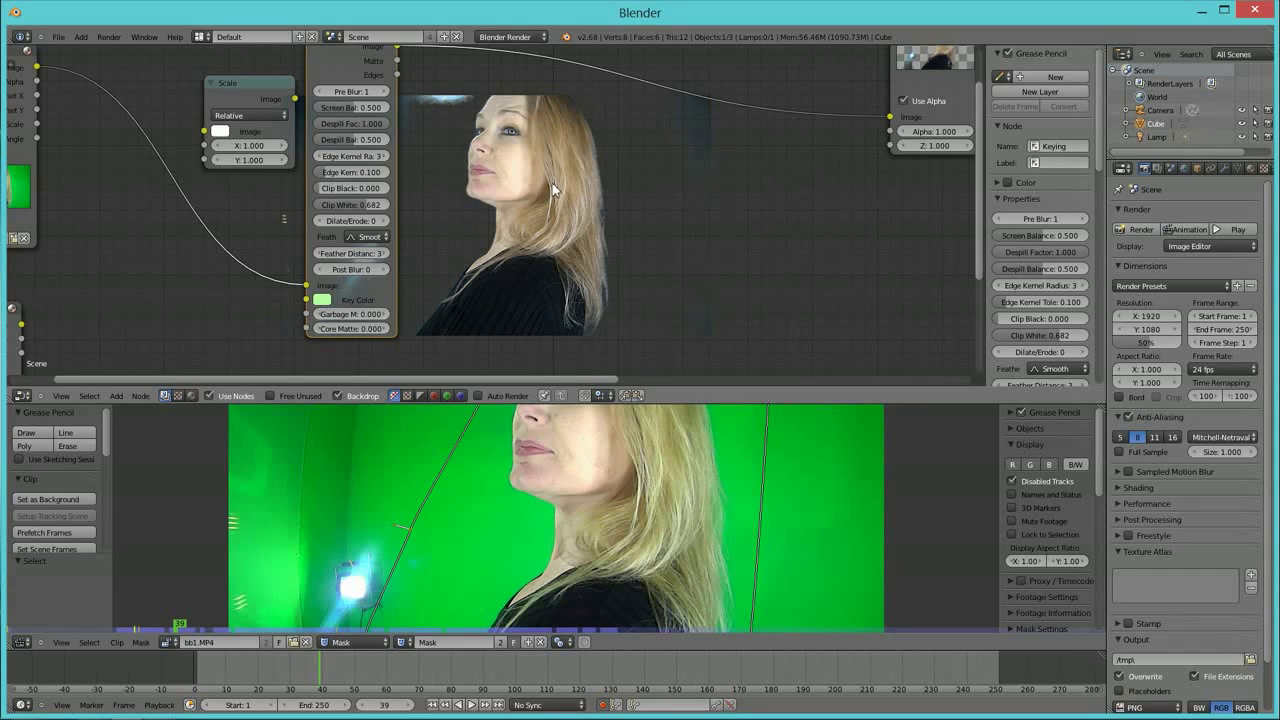
# Extend the node editor over the clip editor with the backdrop zoomed to 0.40, and move the upper Scale node closer to the Movie Clip node.
pyautogui.scroll(-2, 553, 184)
pyautogui.scroll(-1, 553, 184)
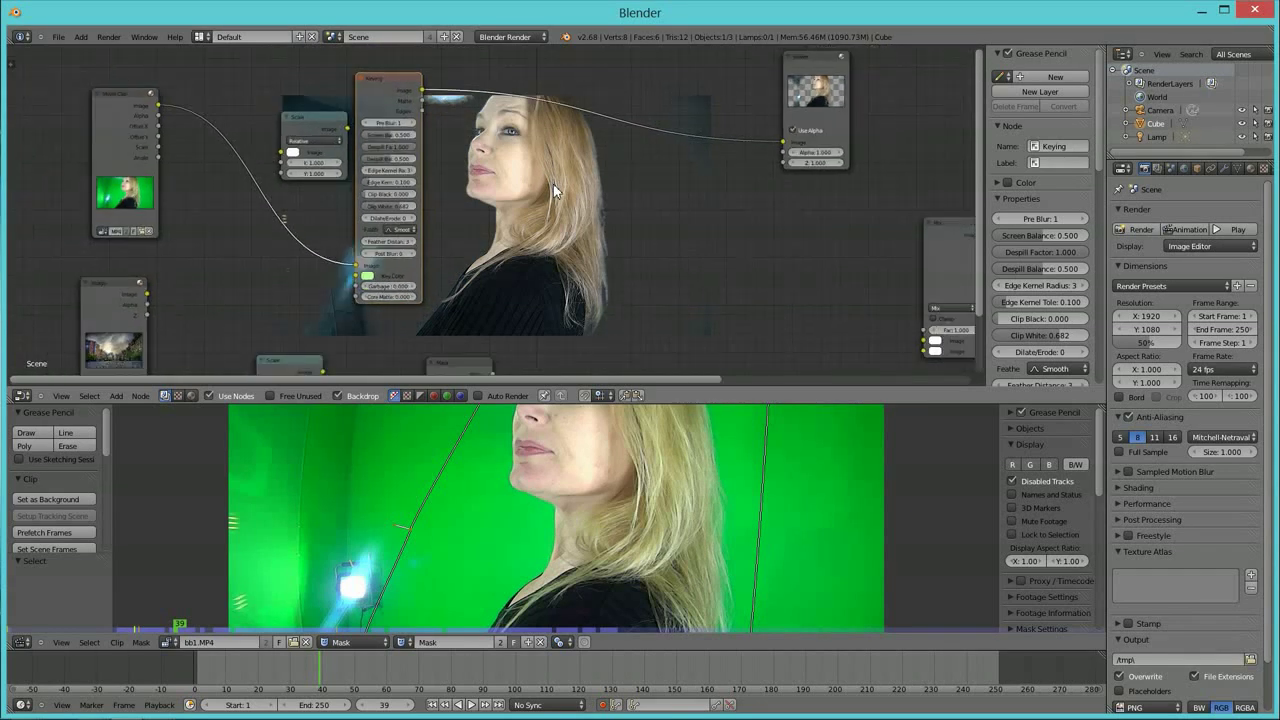
pyautogui.scroll(-1, 553, 184)
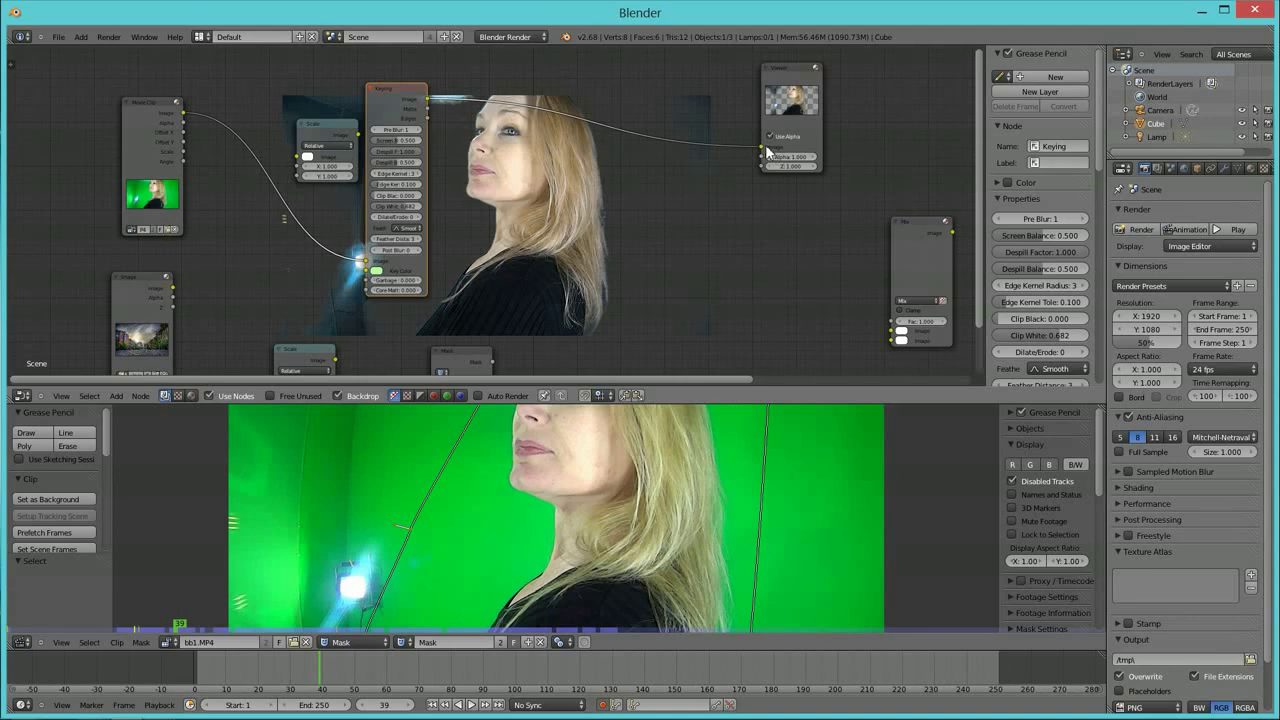
pyautogui.scroll(-1, 613, 294)
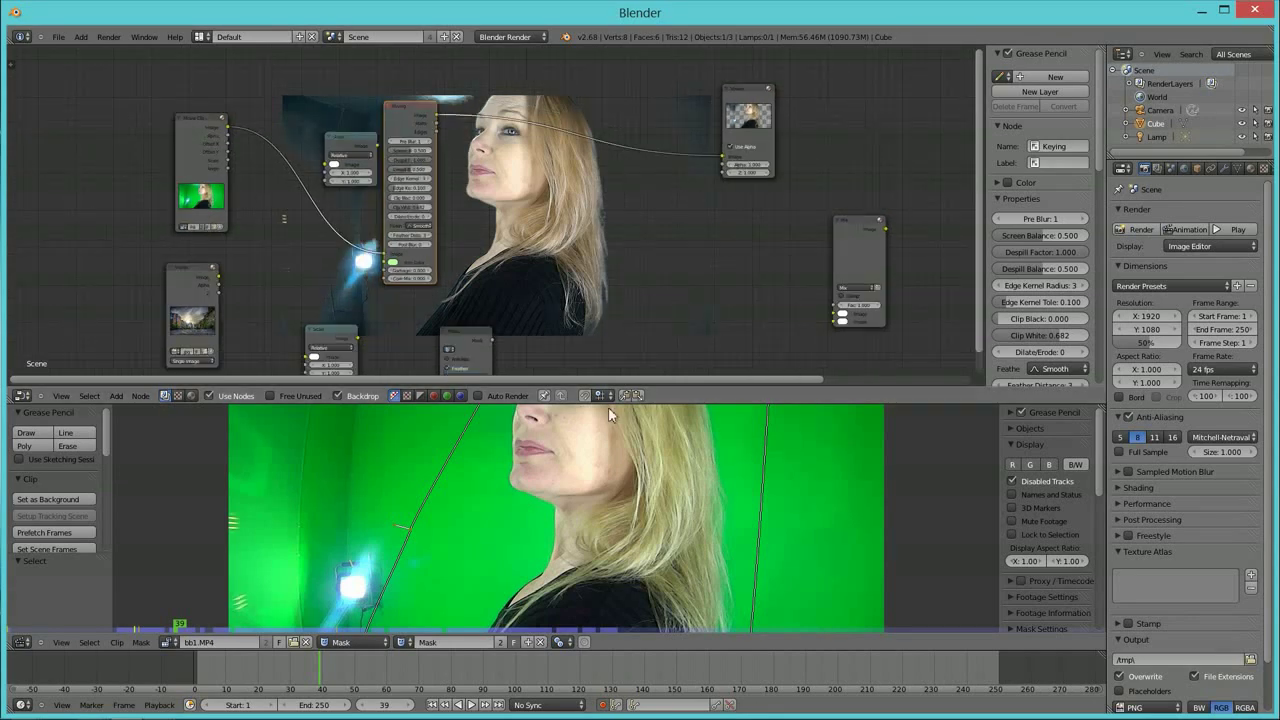
pyautogui.moveTo(653, 404); pyautogui.dragTo(655, 612)
pyautogui.scroll(2, 674, 437)
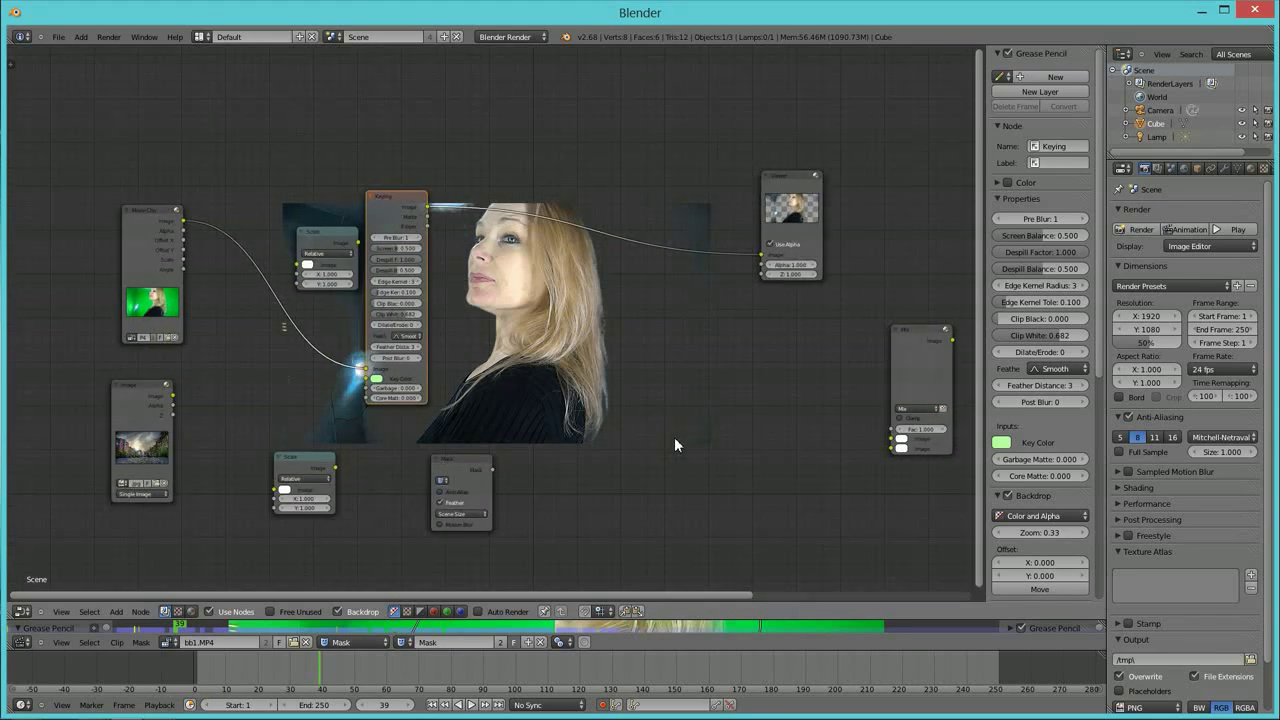
pyautogui.hotkey('alt', 'v')
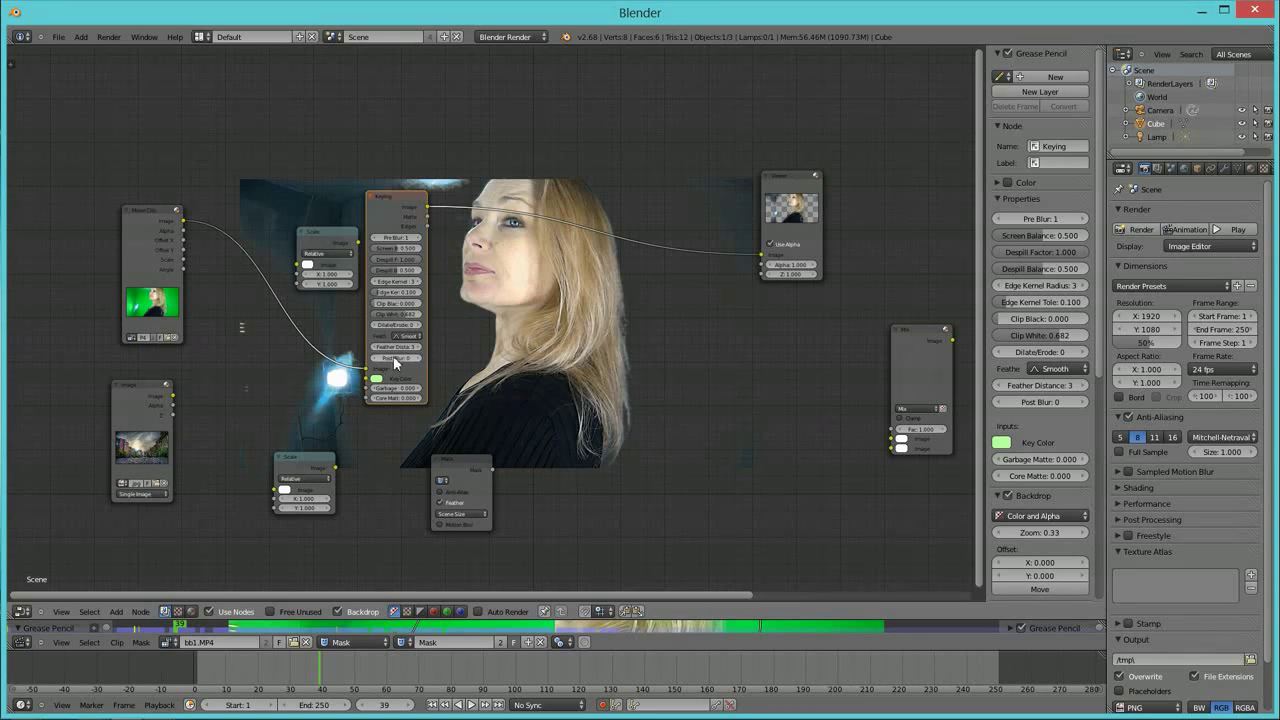
pyautogui.moveTo(324, 233); pyautogui.dragTo(273, 190)
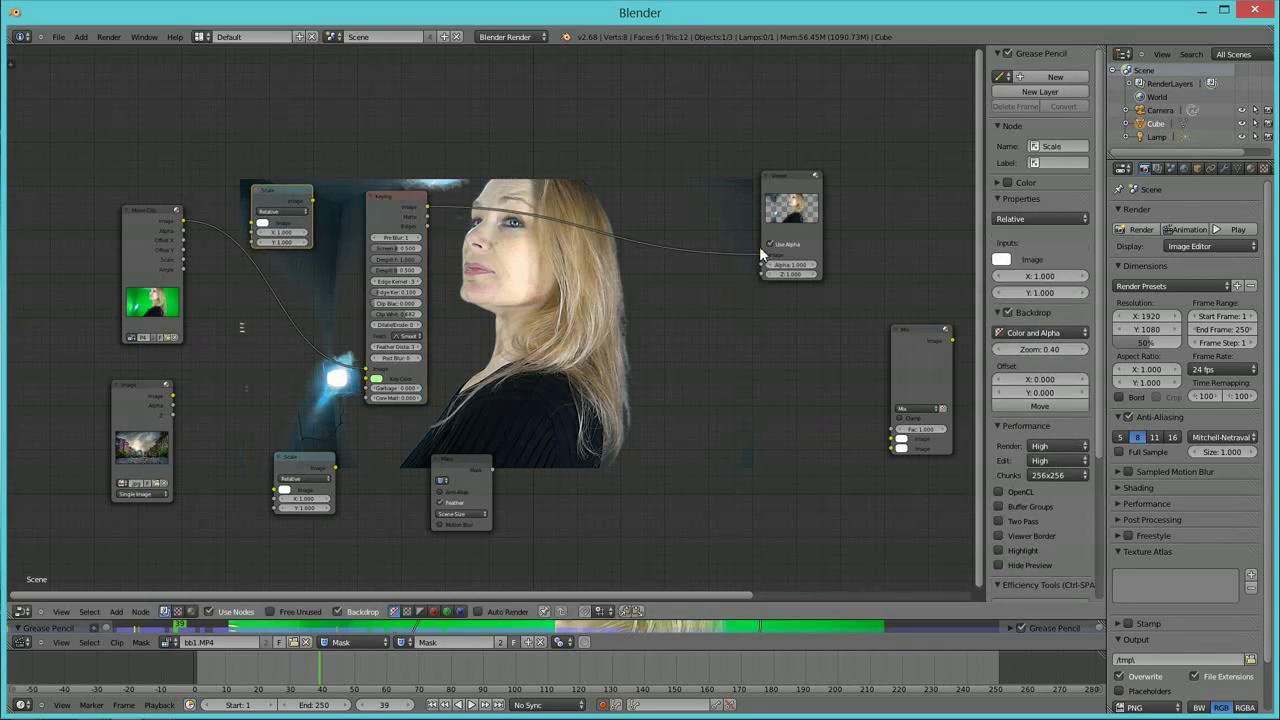
# Unlink the Viewer node and reroute the Movie Clip's Image output from the Keying node into the upper Scale node.
pyautogui.moveTo(760, 258); pyautogui.dragTo(673, 262)
pyautogui.moveTo(368, 374); pyautogui.dragTo(248, 219)
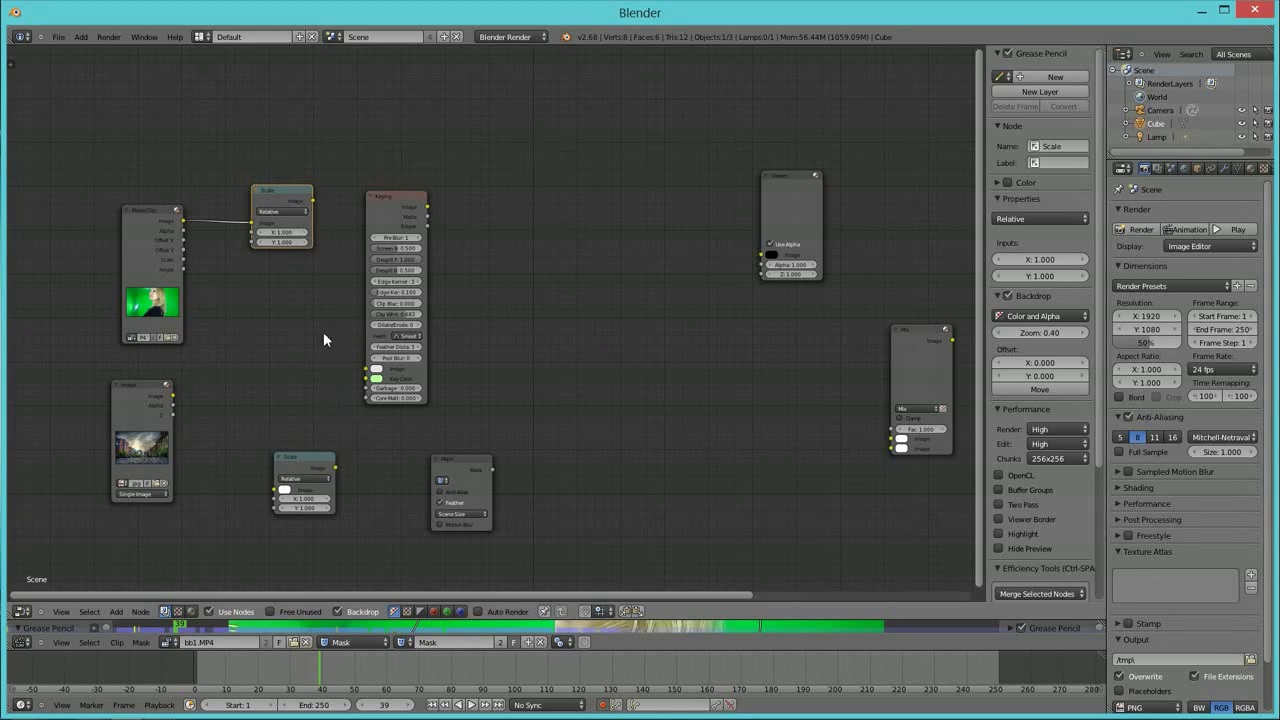
# Set both Scale nodes to Render Size and link the upper one's output to the Keying node's Image input.
pyautogui.click(290, 212)
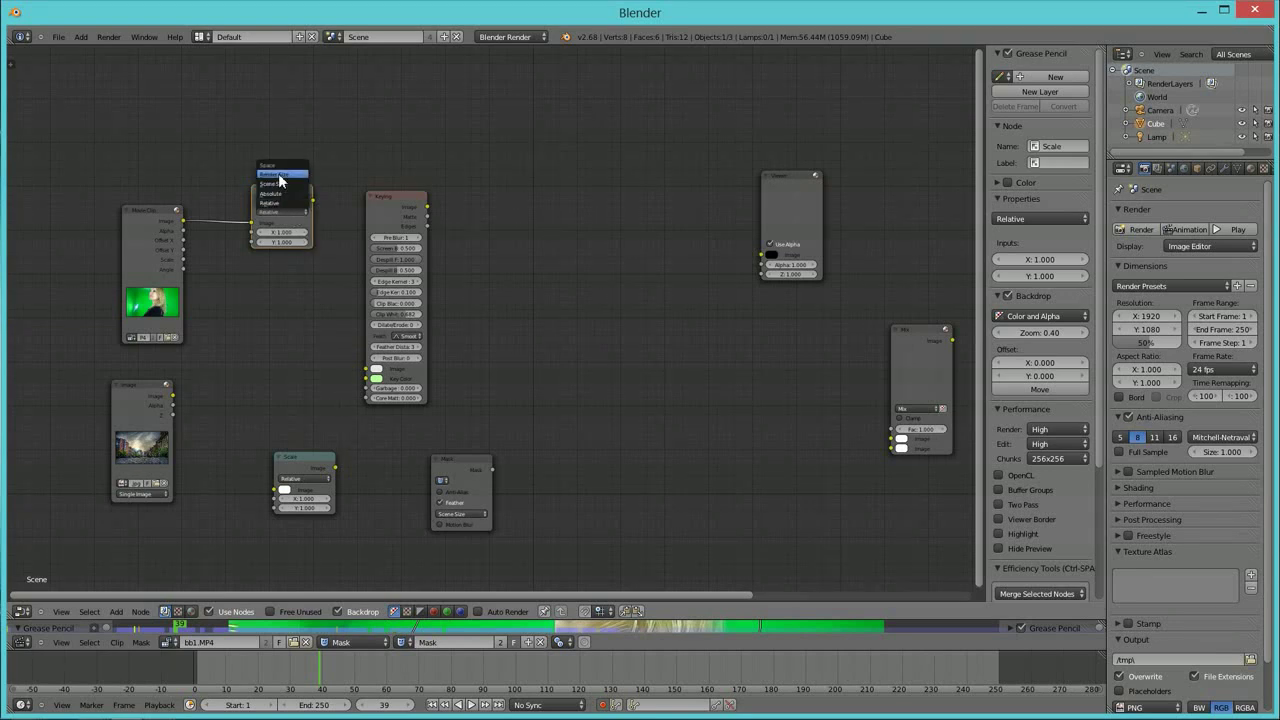
pyautogui.click(281, 180)
pyautogui.click(317, 475)
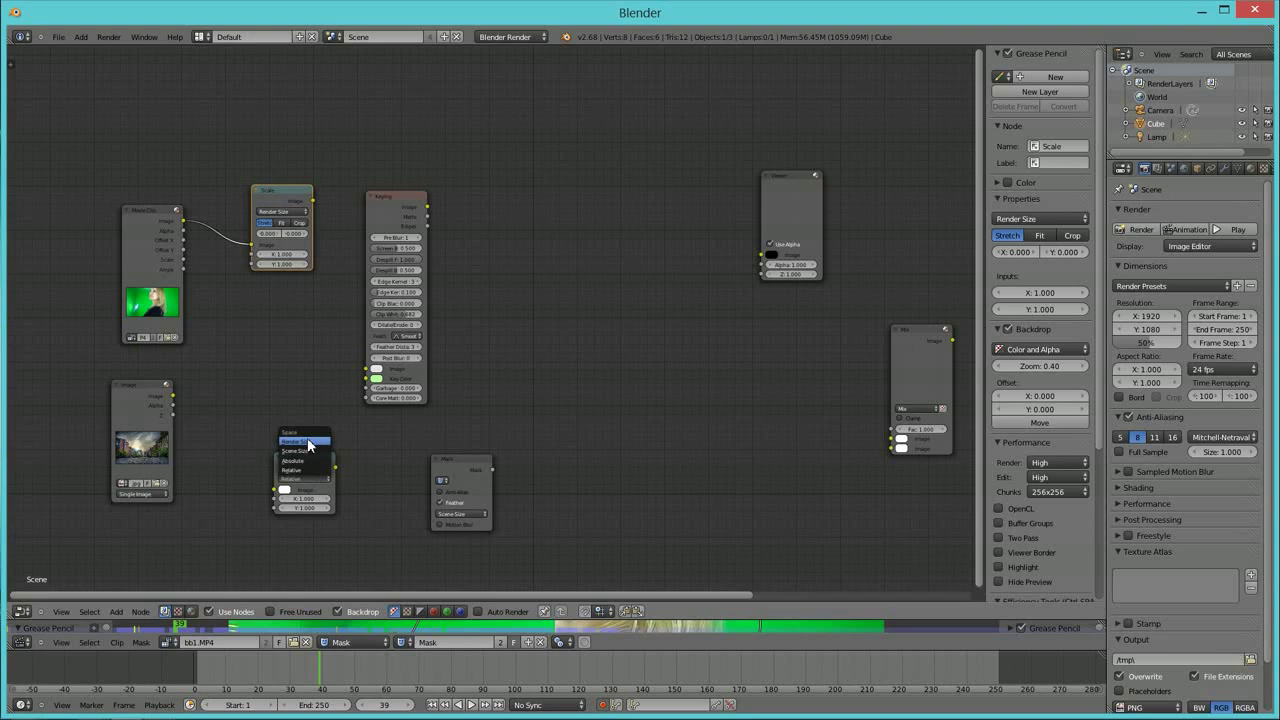
pyautogui.click(309, 442)
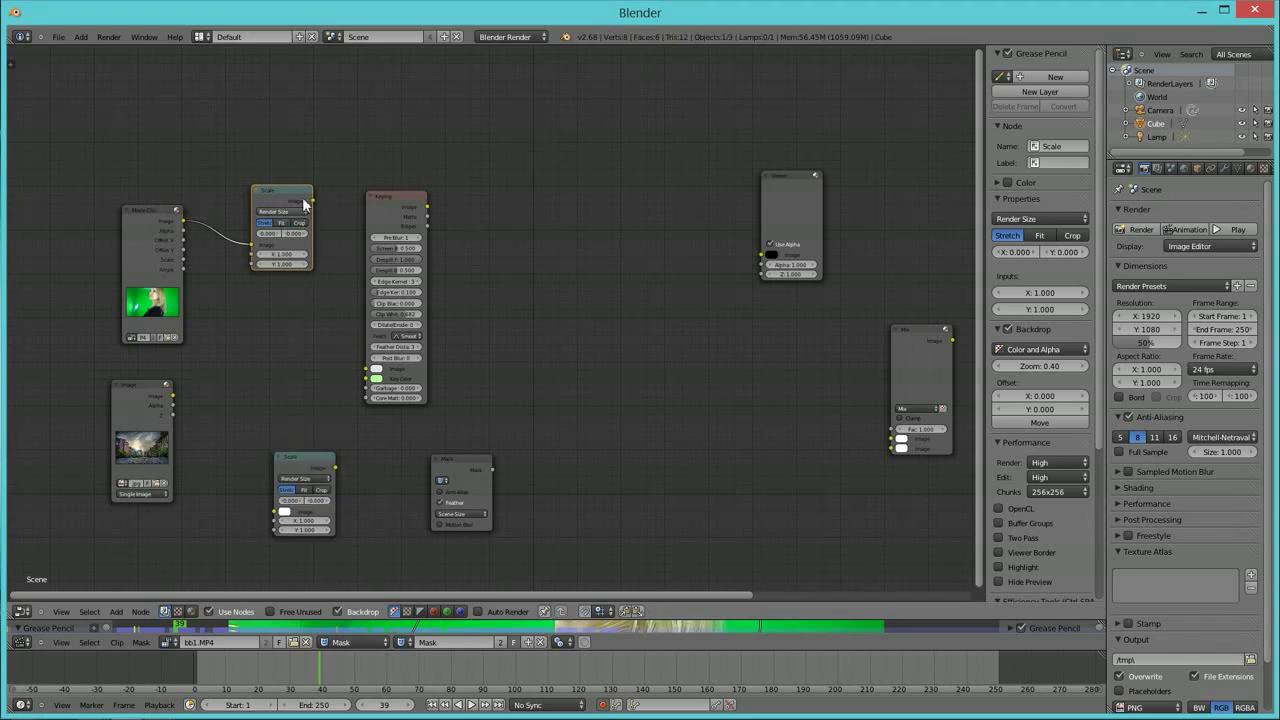
pyautogui.moveTo(312, 200)
pyautogui.mouseDown()
pyautogui.moveTo(349, 287)
pyautogui.moveTo(339, 359)
pyautogui.moveTo(361, 372)
pyautogui.mouseUp()
# Place the Mix node between Keying and Viewer, wiring the street Image to its first input, Keying to its second, and its output to the Viewer.
pyautogui.moveTo(931, 383); pyautogui.dragTo(607, 345)
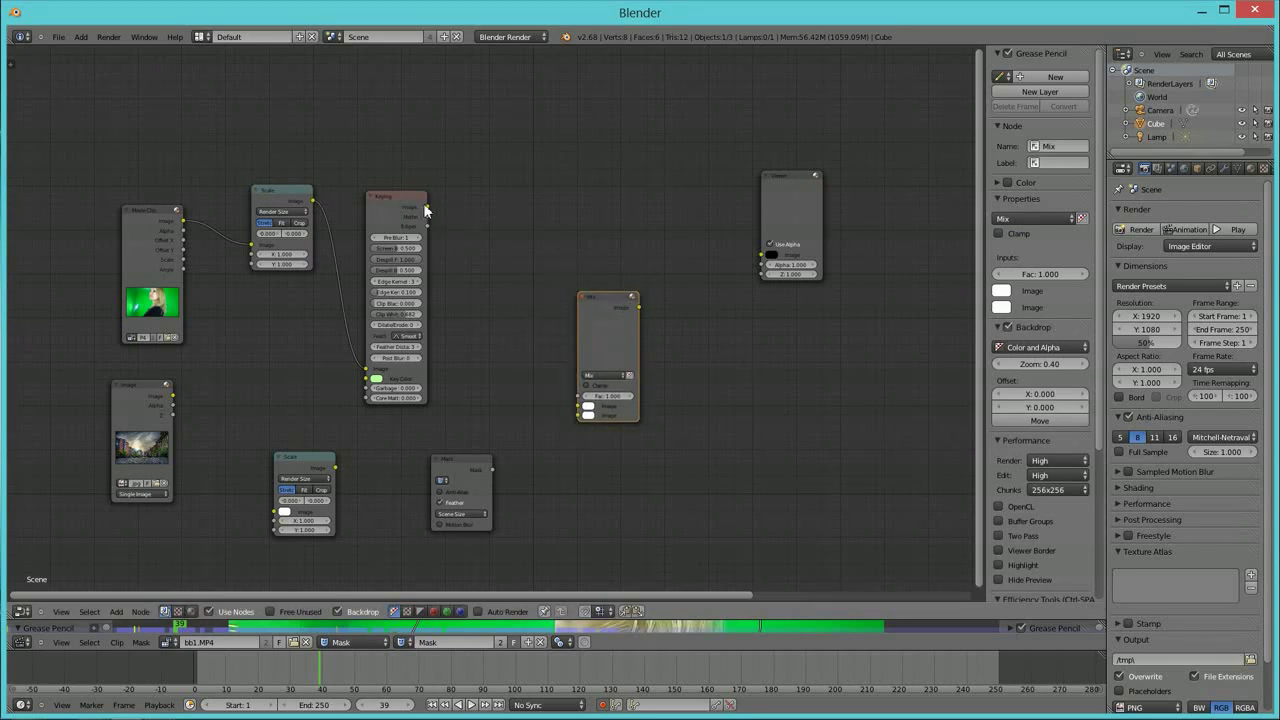
pyautogui.moveTo(428, 207); pyautogui.dragTo(576, 415)
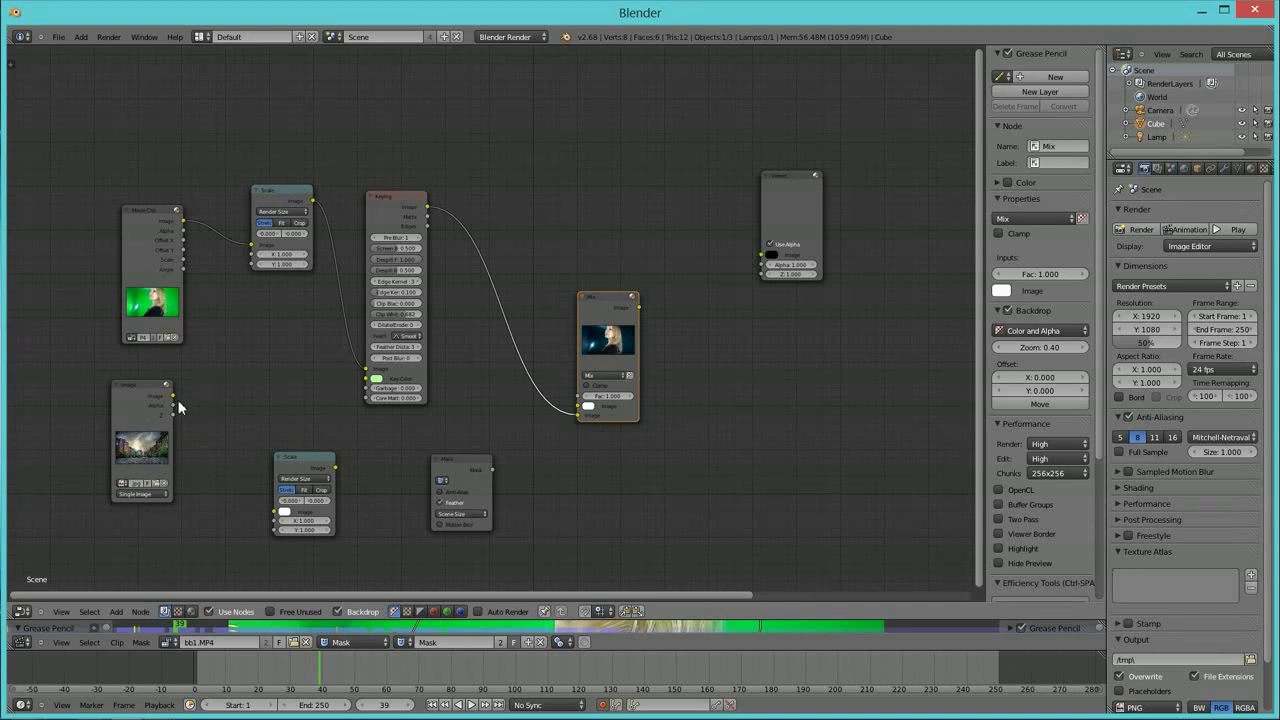
pyautogui.moveTo(174, 399); pyautogui.dragTo(576, 410)
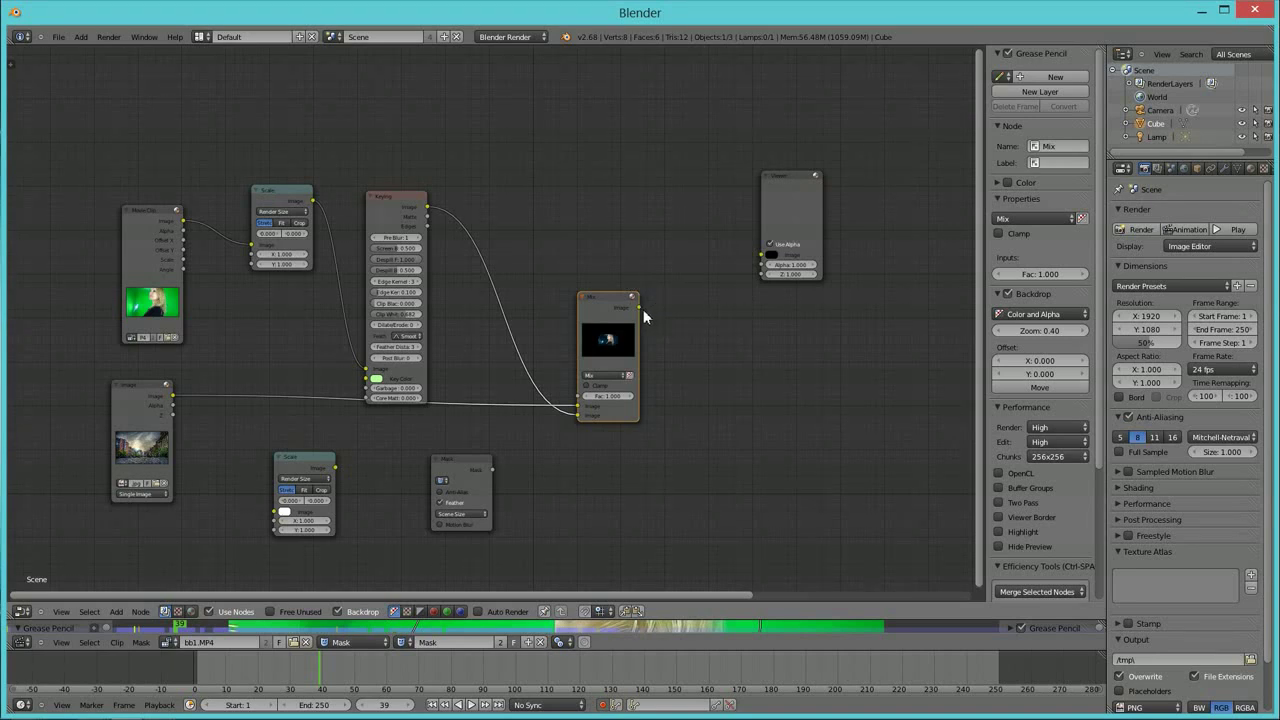
pyautogui.moveTo(639, 308); pyautogui.dragTo(757, 249)
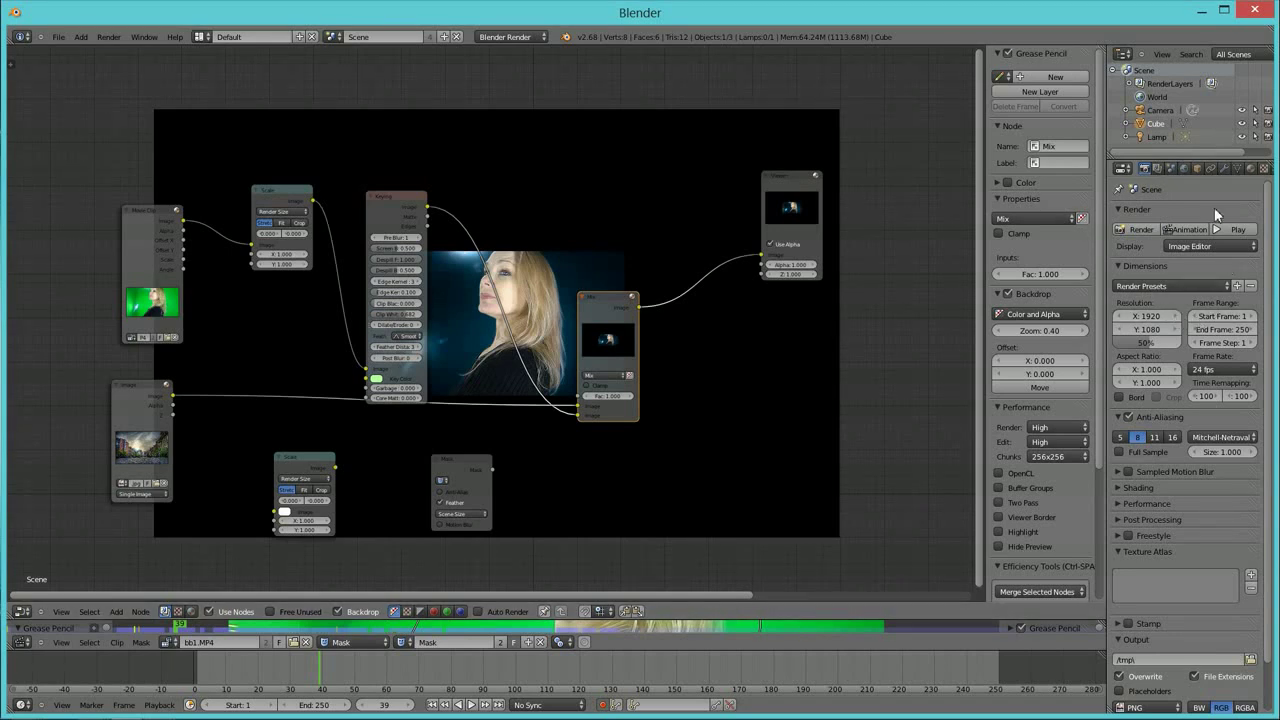
# Apply the HDTV 720p render preset to the scene.
pyautogui.click(1212, 289)
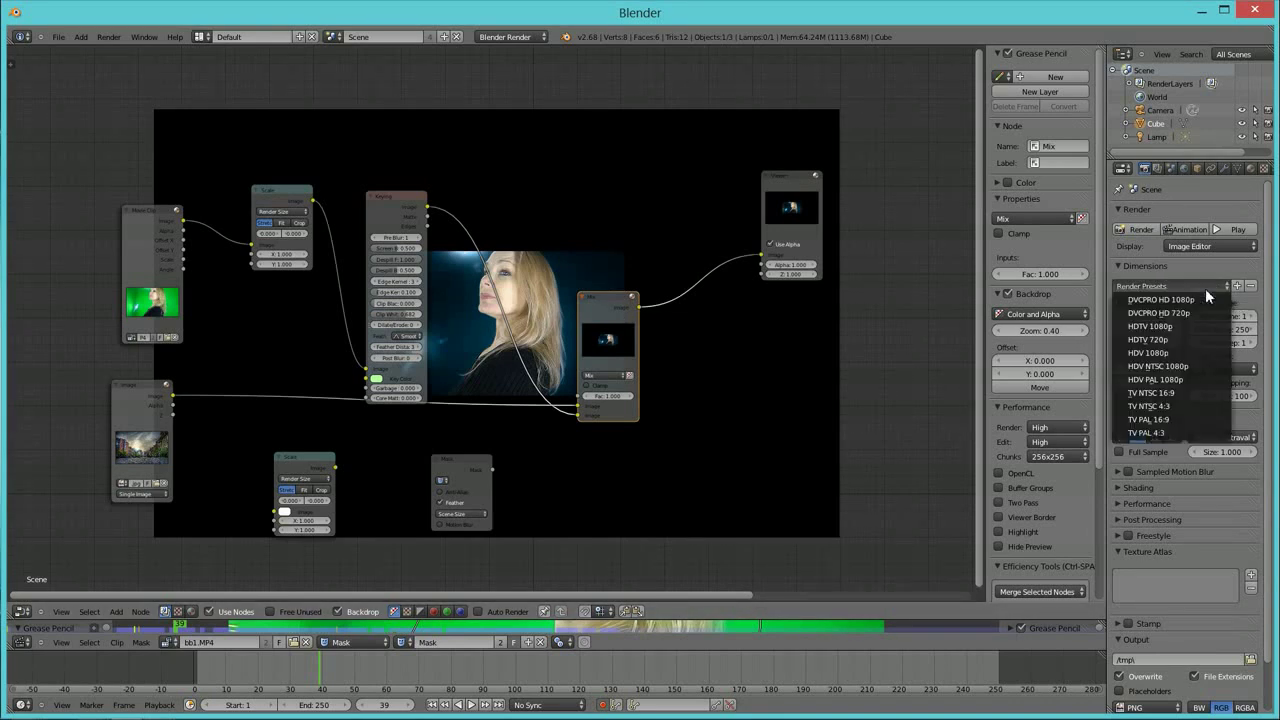
pyautogui.click(1174, 341)
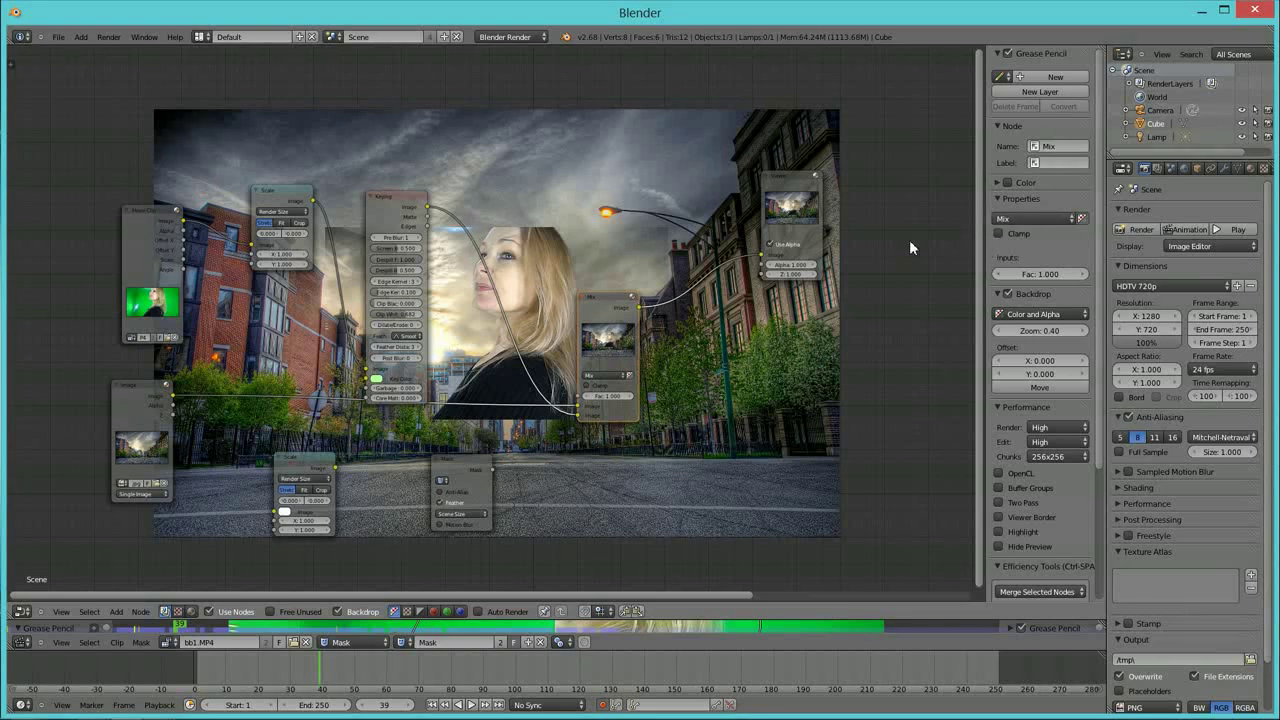
# Bring the Composite node in below the Viewer and link the Mix node's Image output to it.
pyautogui.scroll(-2, 938, 258)
pyautogui.moveTo(935, 268); pyautogui.dragTo(685, 354)
pyautogui.scroll(3, 765, 371)
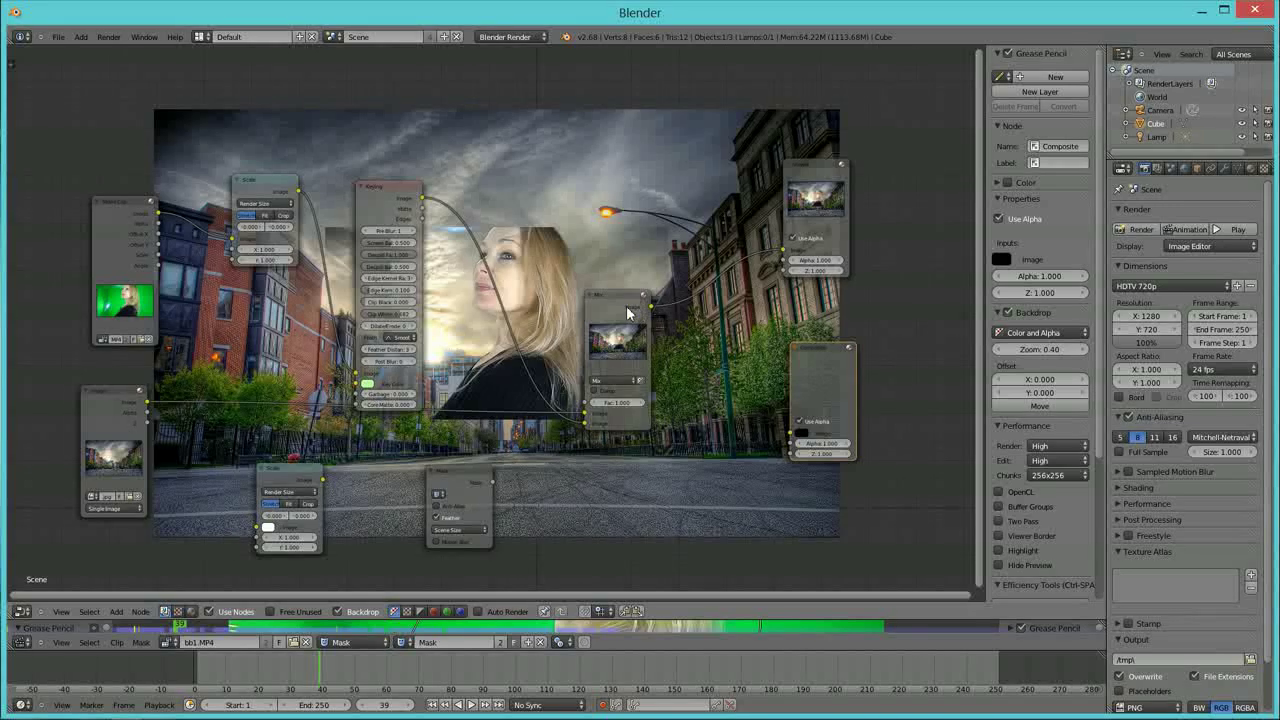
pyautogui.moveTo(652, 306); pyautogui.dragTo(790, 433)
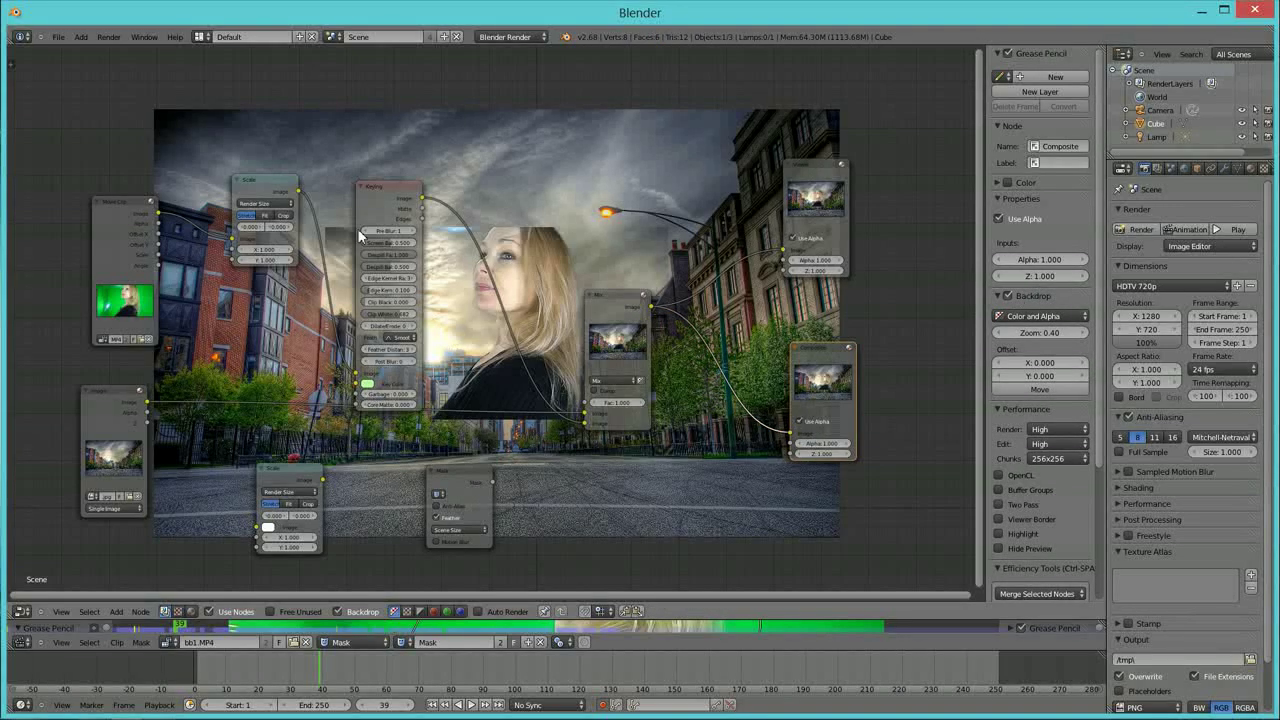
# Render the current frame to check the composite over the street image, and return to the node editor.
pyautogui.click(111, 38)
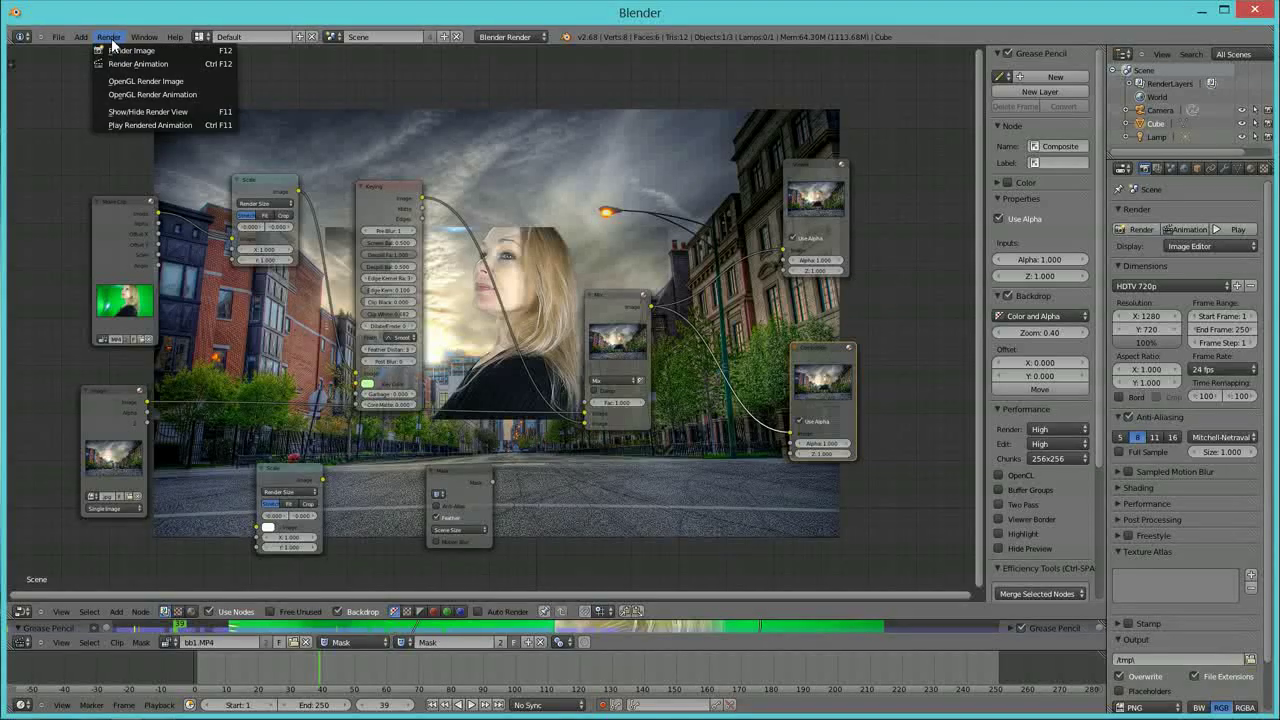
pyautogui.click(121, 51)
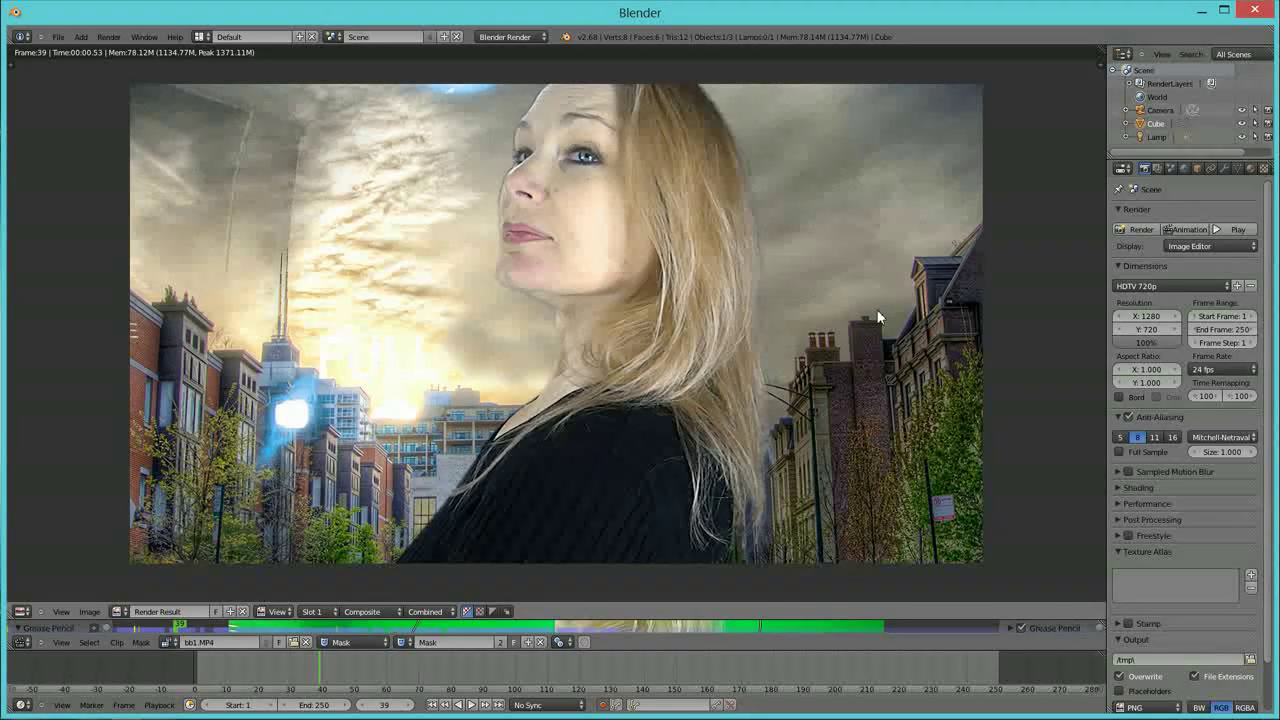
pyautogui.press('Escape')
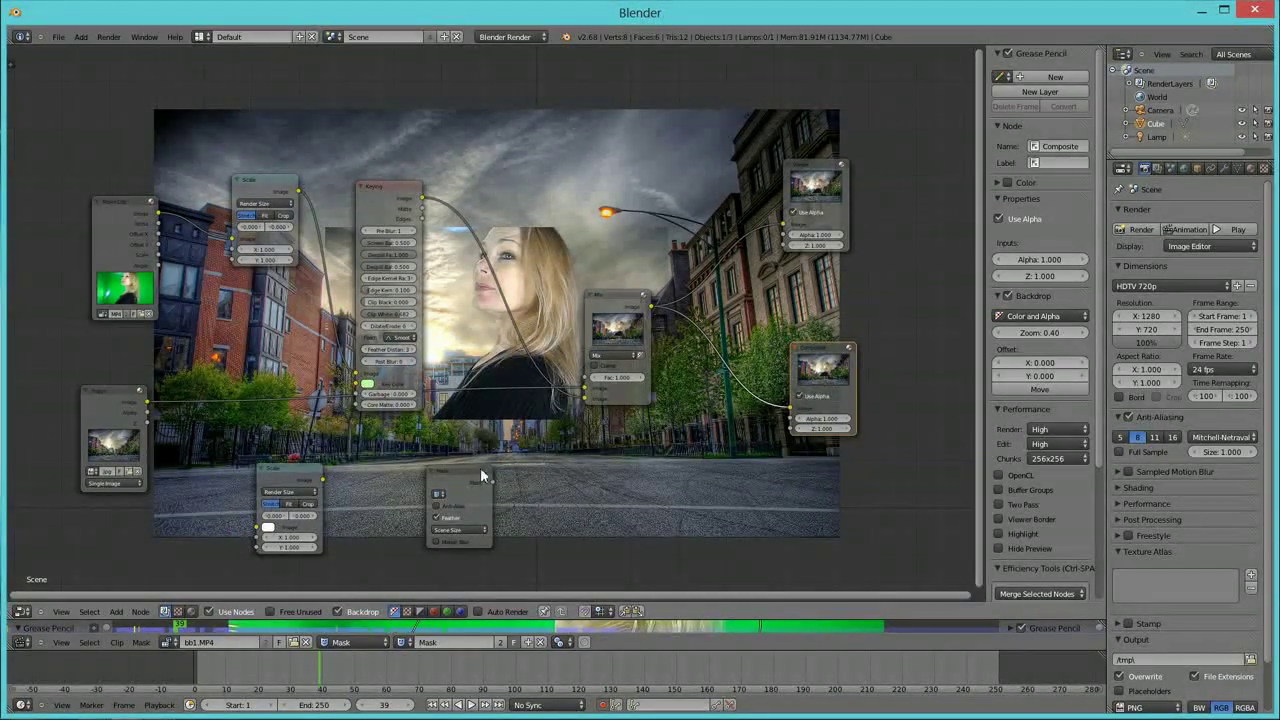
# Move the Mask node just below the Keying node, assign it the mask named Mask, and link its output to the Mix node's Fac input.
pyautogui.click(459, 486)
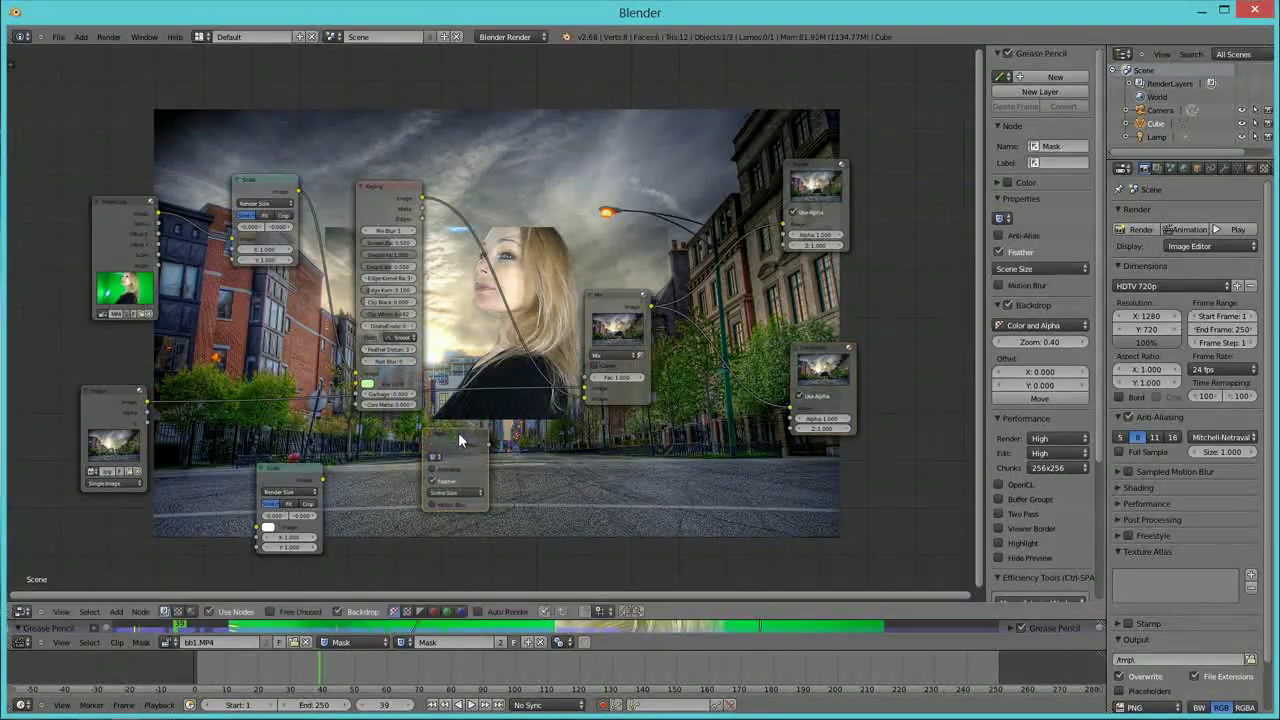
pyautogui.scroll(1, 458, 432)
pyautogui.scroll(1, 465, 438)
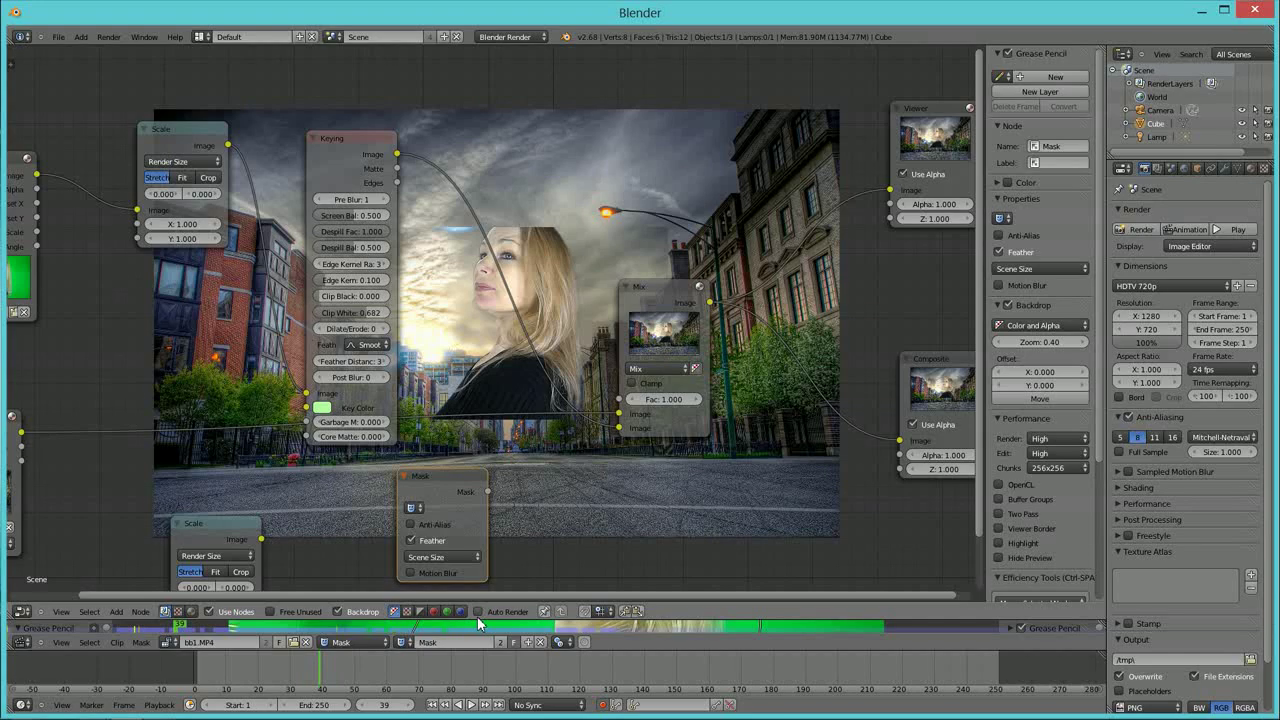
pyautogui.click(419, 510)
pyautogui.click(425, 527)
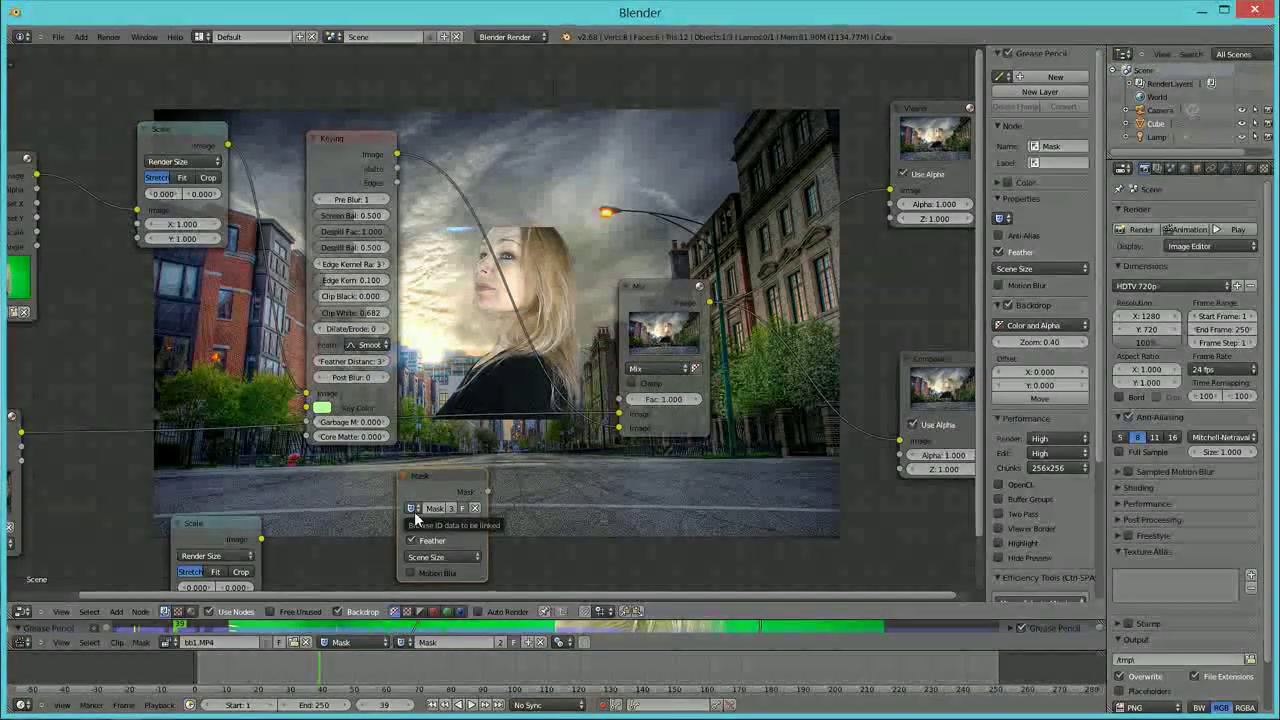
pyautogui.moveTo(488, 496); pyautogui.dragTo(619, 399)
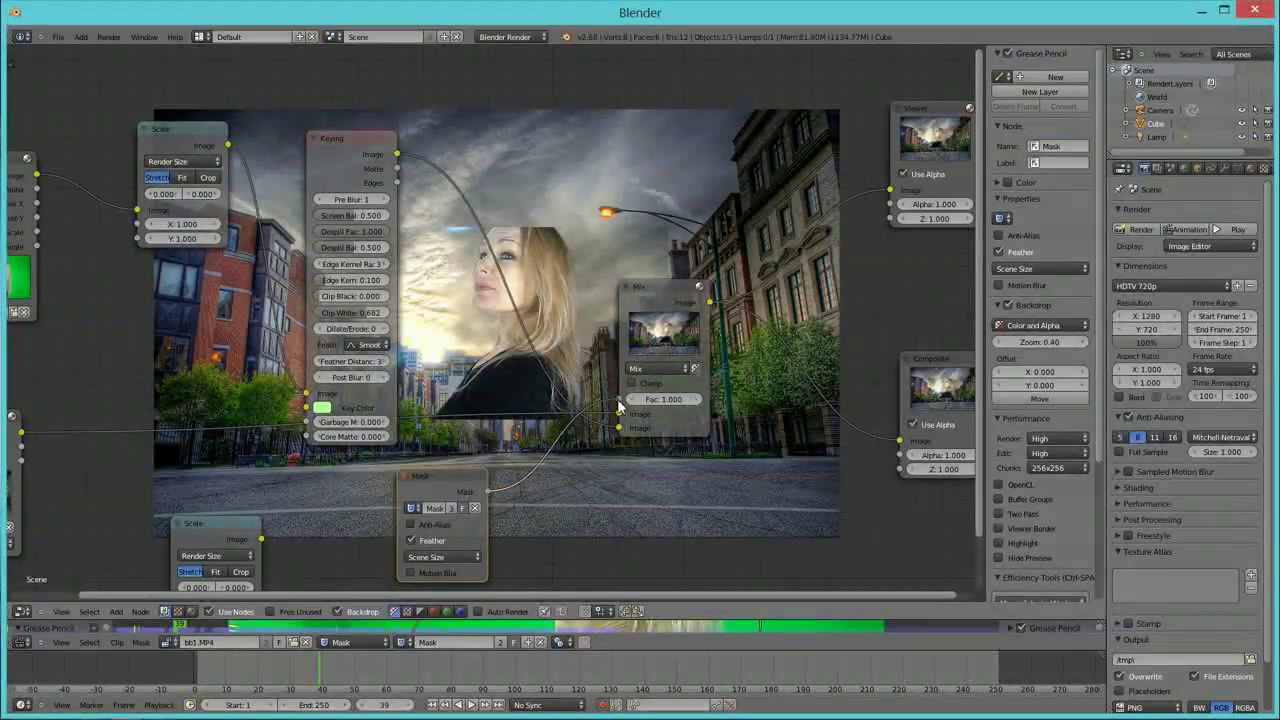
# Render the current frame again to check the masked composite, and return to the node editor.
pyautogui.click(110, 37)
pyautogui.click(123, 51)
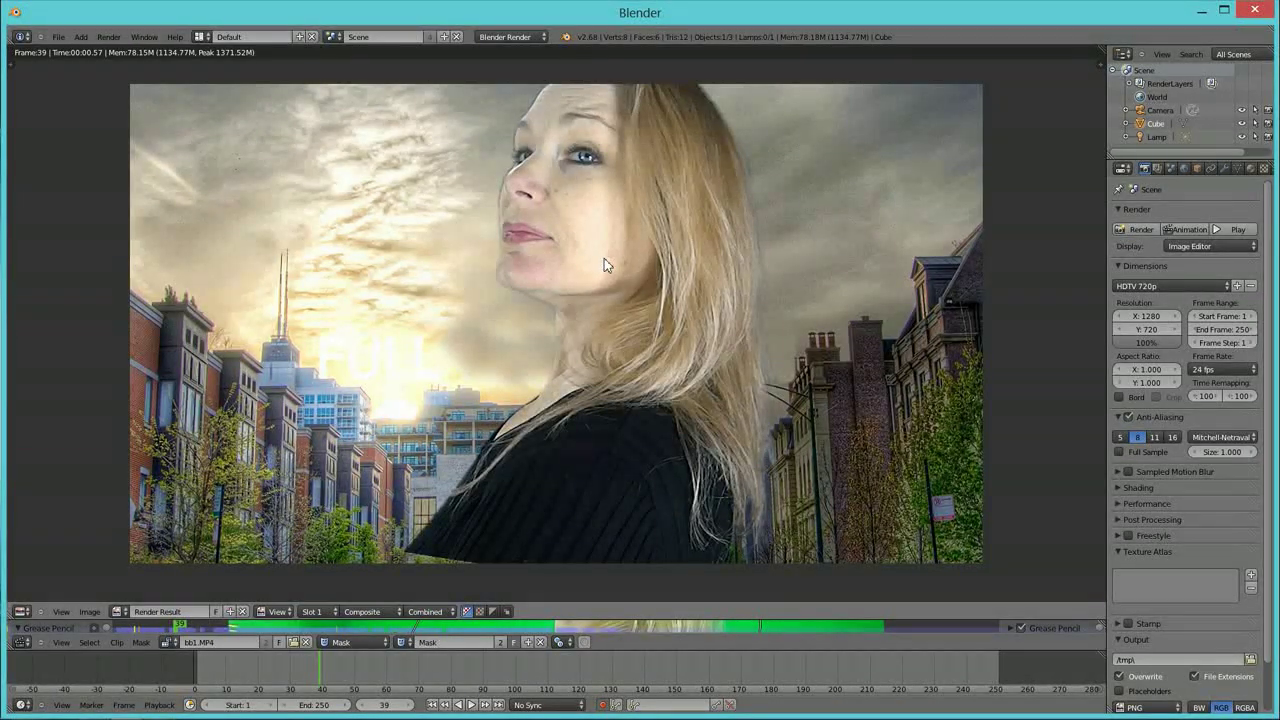
pyautogui.hotkey('shift', 'F3')
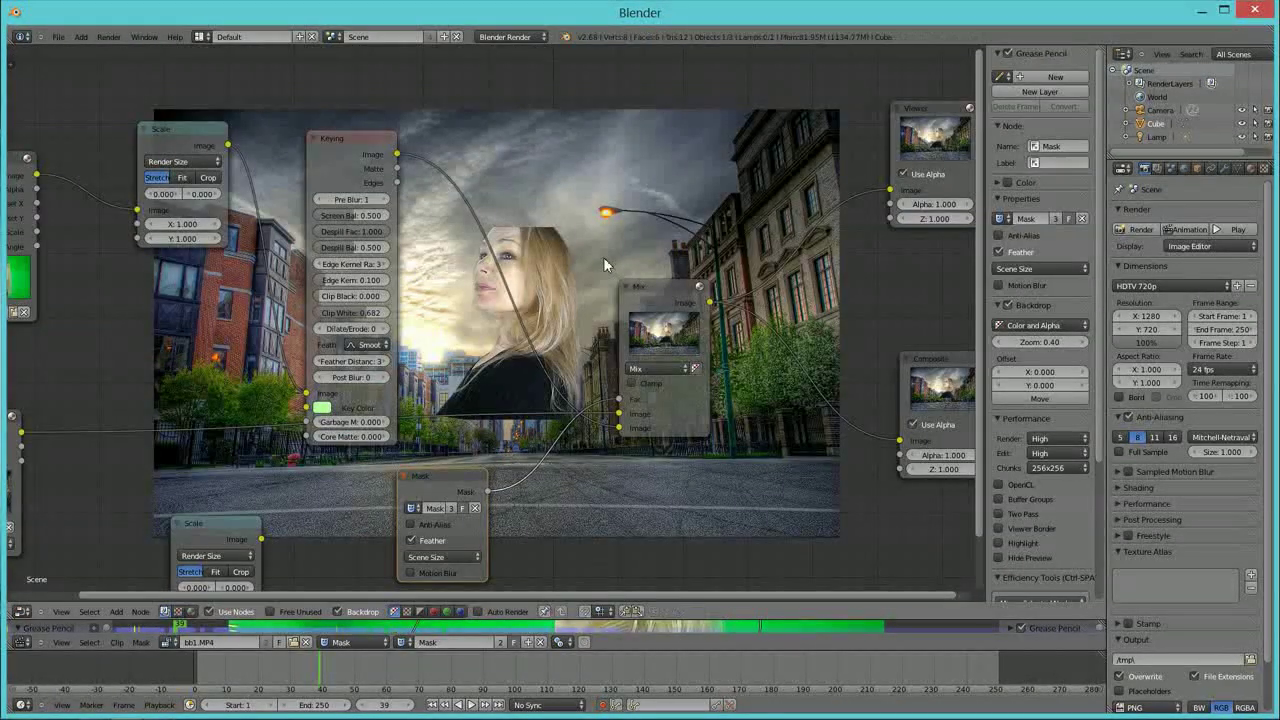